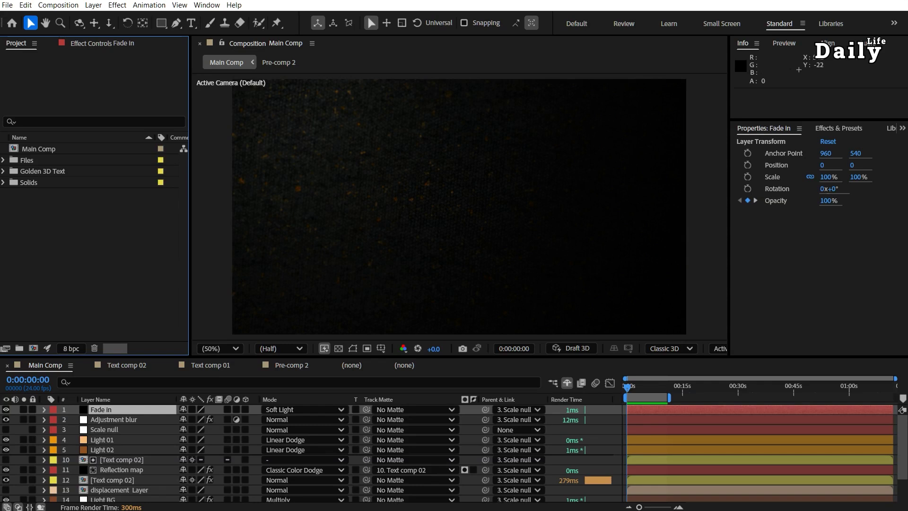
Step: Play the Main Comp animation preview
{"action": "key", "text": "space"}
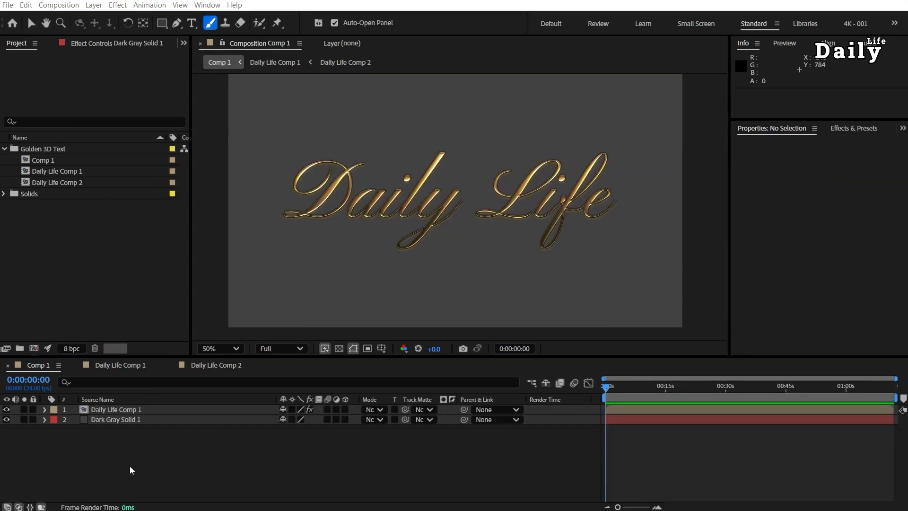
Step: Create a black solid layer named Reflection in Comp 1
{"action": "right_click", "coordinate": [130, 466]}
{"action": "mouse_move", "coordinate": [182, 342]}
{"action": "left_click", "coordinate": [319, 370]}
{"action": "left_click", "coordinate": [452, 335]}
{"action": "left_click", "coordinate": [348, 357]}
{"action": "left_click", "coordinate": [592, 208]}
{"action": "type", "text": "Reflection"}
{"action": "key", "text": "Return"}
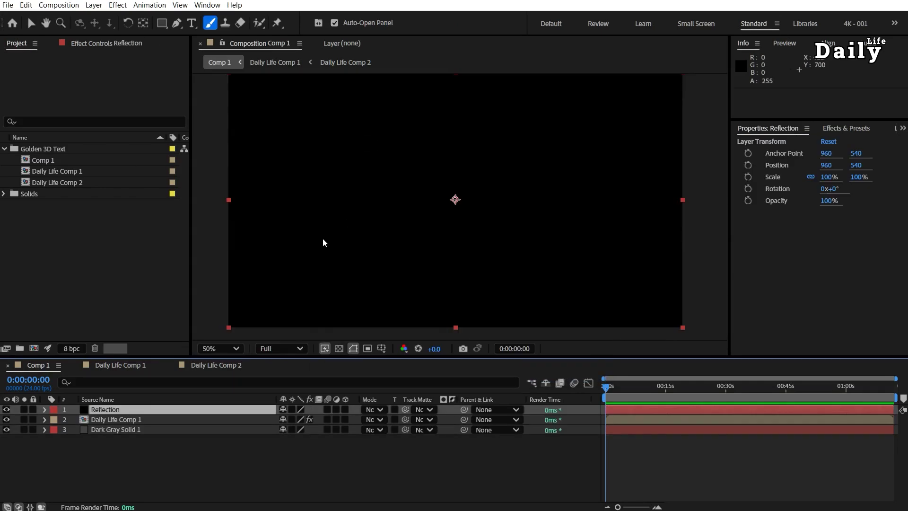
Step: Prepare the Brush tool for painting on the Reflection layer, with the foreground color set to white (FFFFFF)
{"action": "left_click", "coordinate": [211, 24]}
{"action": "left_click", "coordinate": [111, 410]}
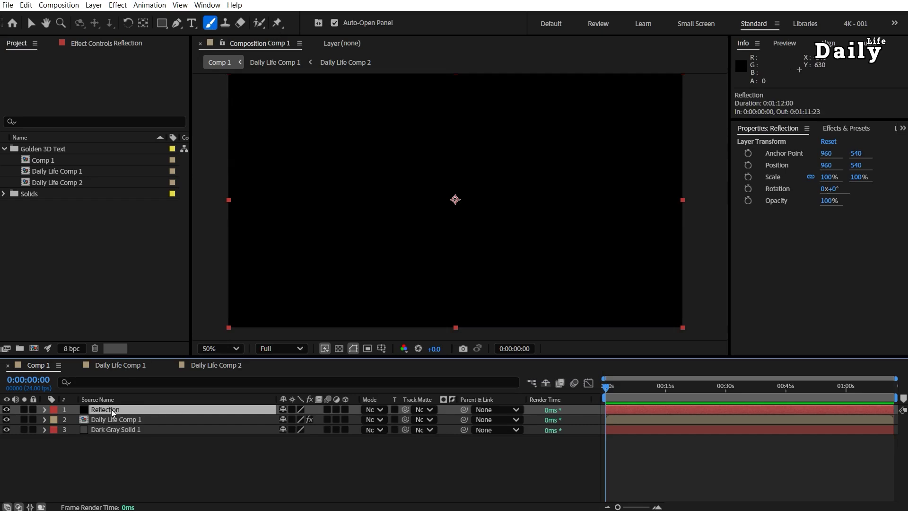
{"action": "left_click", "coordinate": [207, 5]}
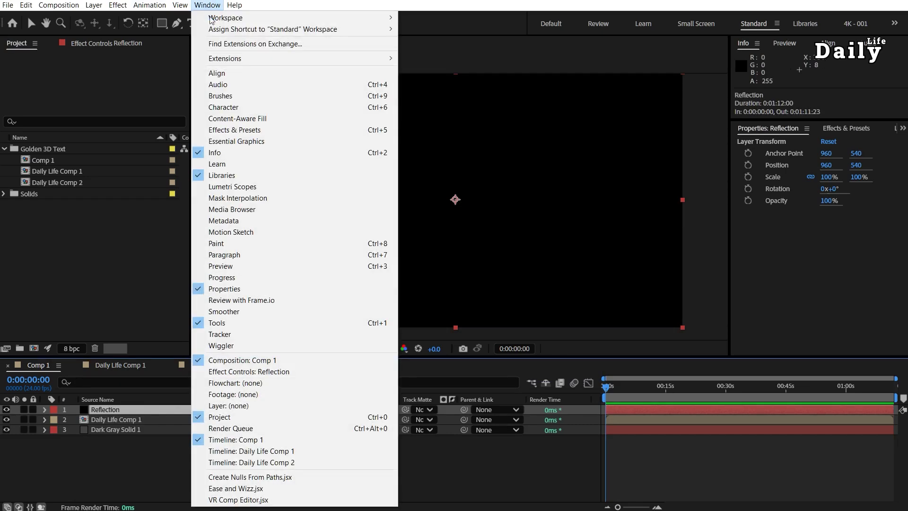
{"action": "left_click", "coordinate": [217, 243]}
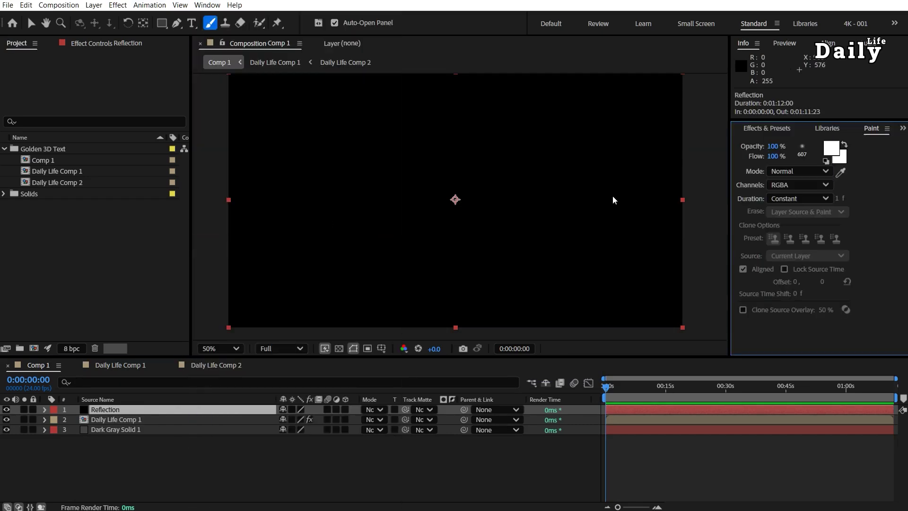
{"action": "left_click", "coordinate": [831, 151]}
{"action": "mouse_move", "coordinate": [365, 219]}
{"action": "left_mouse_down"}
{"action": "mouse_move", "coordinate": [376, 237]}
{"action": "mouse_move", "coordinate": [338, 205]}
{"action": "left_mouse_up"}
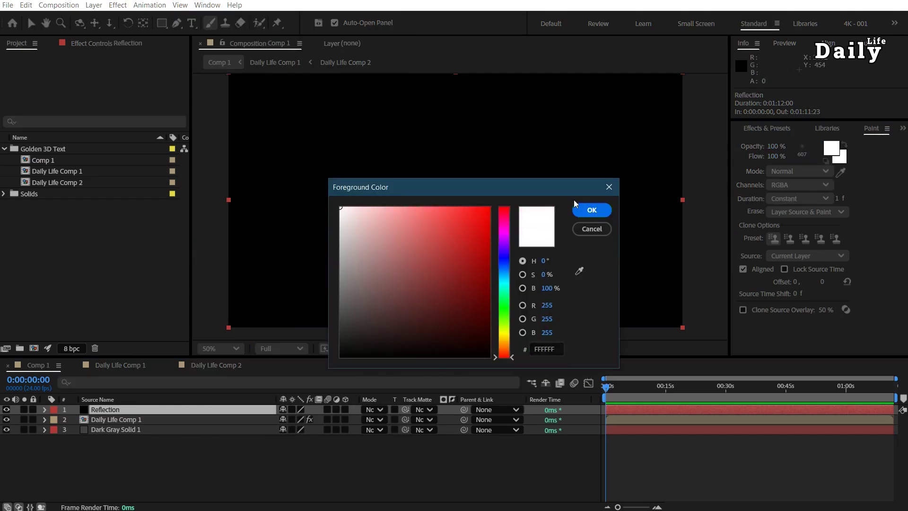
{"action": "left_click", "coordinate": [603, 211]}
Step: Set the paint duration to Constant and place the current time at 0:00:00:00
{"action": "left_click", "coordinate": [801, 198]}
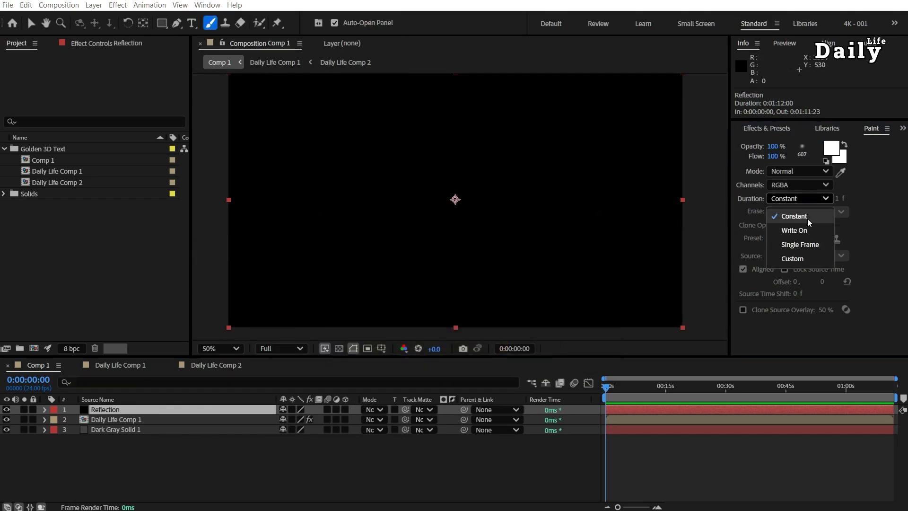
{"action": "left_click", "coordinate": [808, 219]}
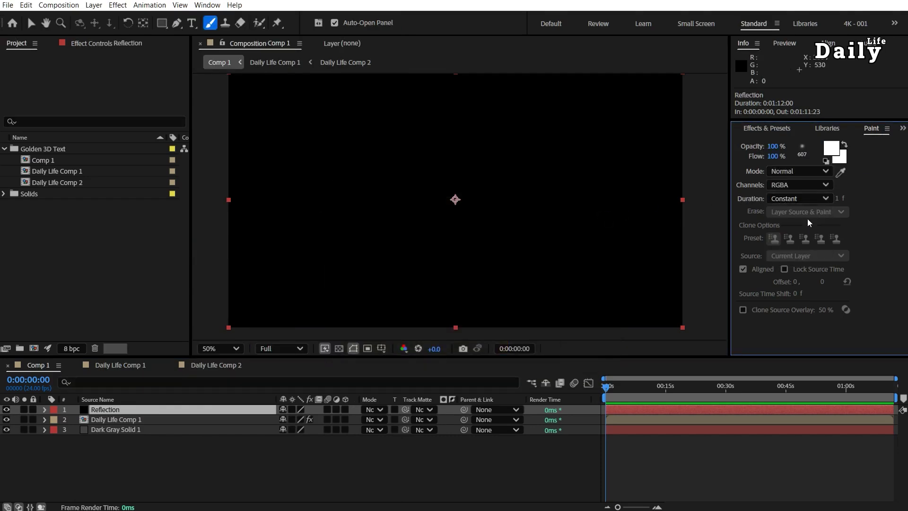
{"action": "left_click_drag", "start_coordinate": [649, 390], "coordinate": [590, 389]}
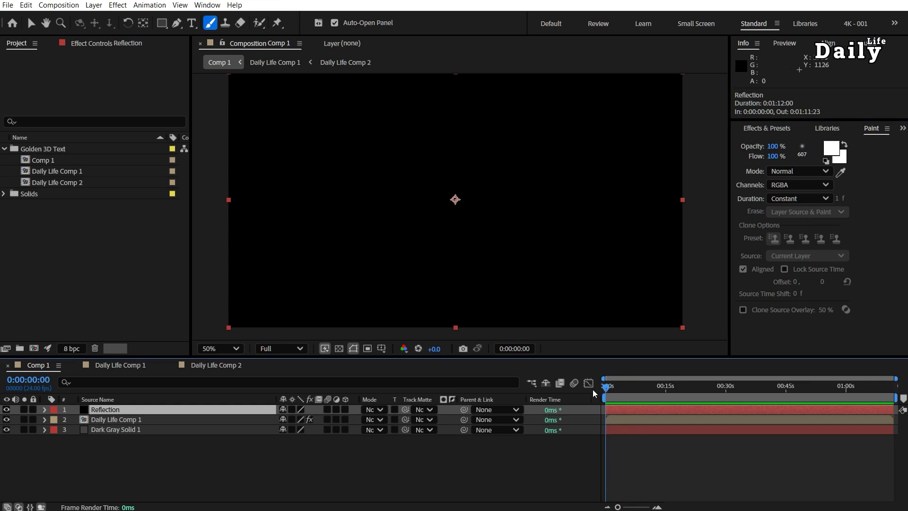
Step: Open the Reflection solid for painting, size the brush to about 443 px, and paint a soft white spot in its upper-left area
{"action": "double_click", "coordinate": [104, 410]}
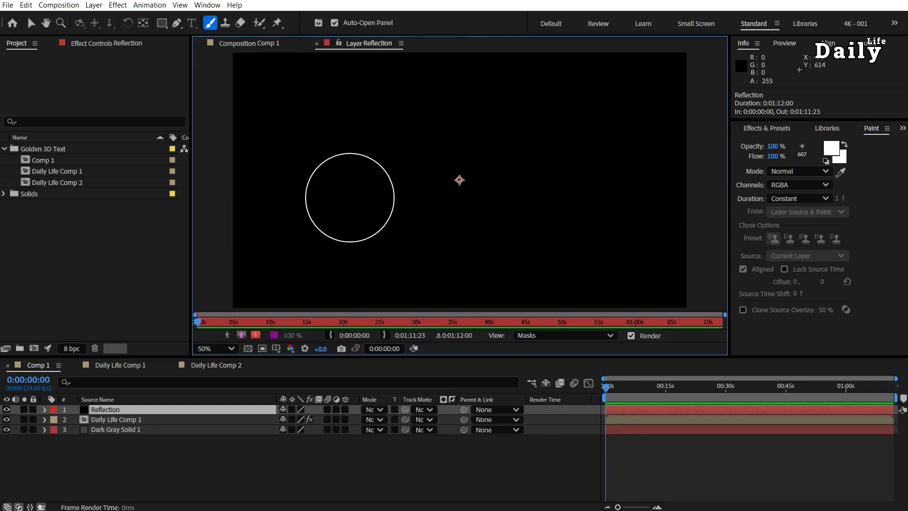
{"action": "mouse_move", "coordinate": [328, 144]}
{"action": "left_mouse_down"}
{"action": "mouse_move", "coordinate": [298, 138]}
{"action": "mouse_move", "coordinate": [328, 143]}
{"action": "left_mouse_up"}
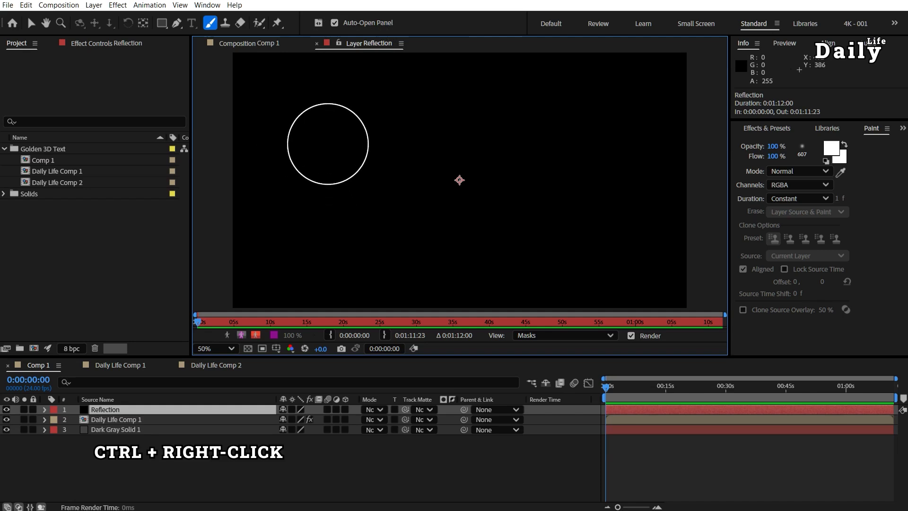
{"action": "left_click", "coordinate": [301, 136]}
Step: Show the brush settings and set the brush hardness to 0%
{"action": "left_click", "coordinate": [208, 6]}
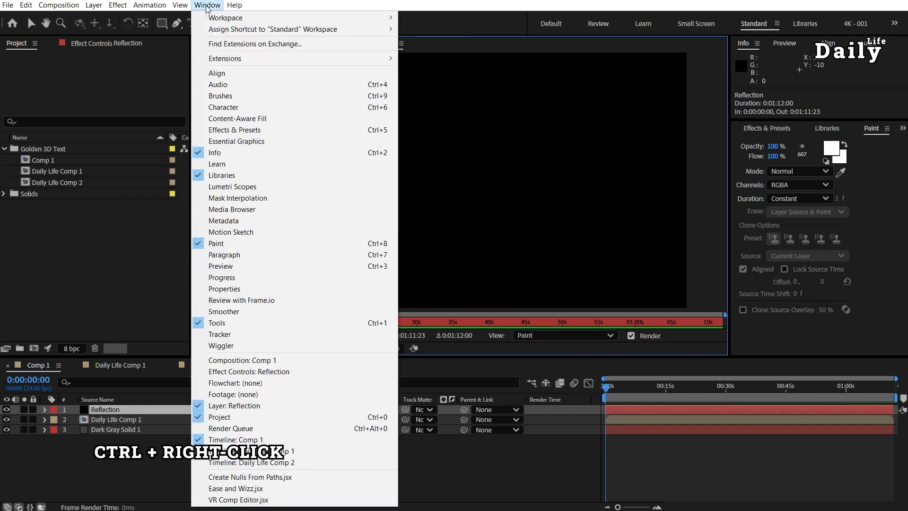
{"action": "left_click", "coordinate": [223, 96]}
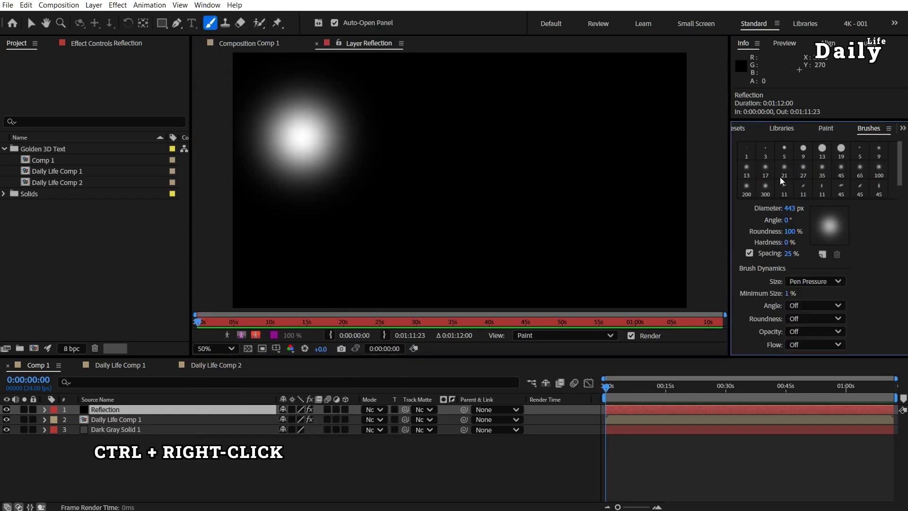
{"action": "mouse_move", "coordinate": [787, 242]}
{"action": "left_mouse_down"}
{"action": "mouse_move", "coordinate": [799, 242]}
{"action": "mouse_move", "coordinate": [790, 243]}
{"action": "left_mouse_up"}
Step: Paint eleven more soft white spots scattered across the Reflection layer, varying the brush size between small and large
{"action": "left_click_drag", "start_coordinate": [387, 227], "coordinate": [361, 228]}
{"action": "left_click", "coordinate": [307, 256]}
{"action": "left_click_drag", "start_coordinate": [434, 151], "coordinate": [410, 152]}
{"action": "left_click", "coordinate": [373, 160]}
{"action": "left_click_drag", "start_coordinate": [416, 239], "coordinate": [430, 239]}
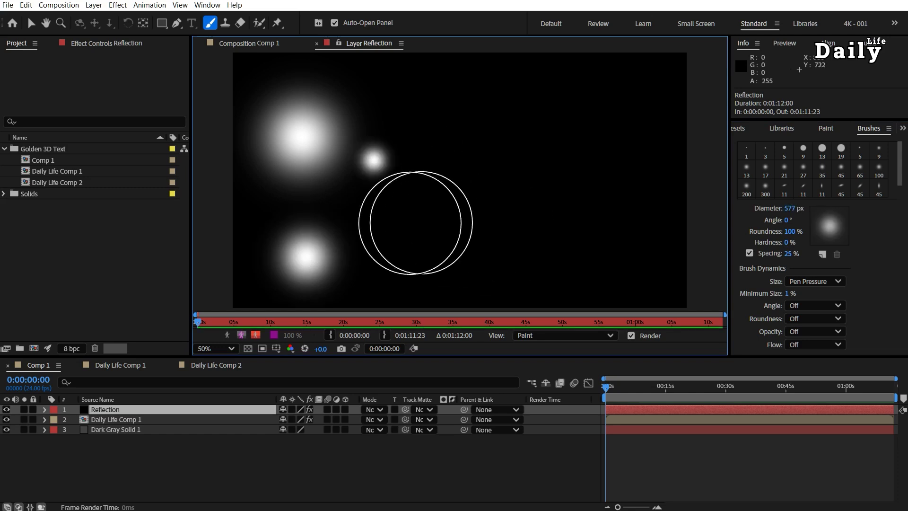
{"action": "left_click", "coordinate": [407, 232]}
{"action": "left_click", "coordinate": [446, 140]}
{"action": "left_click", "coordinate": [613, 248]}
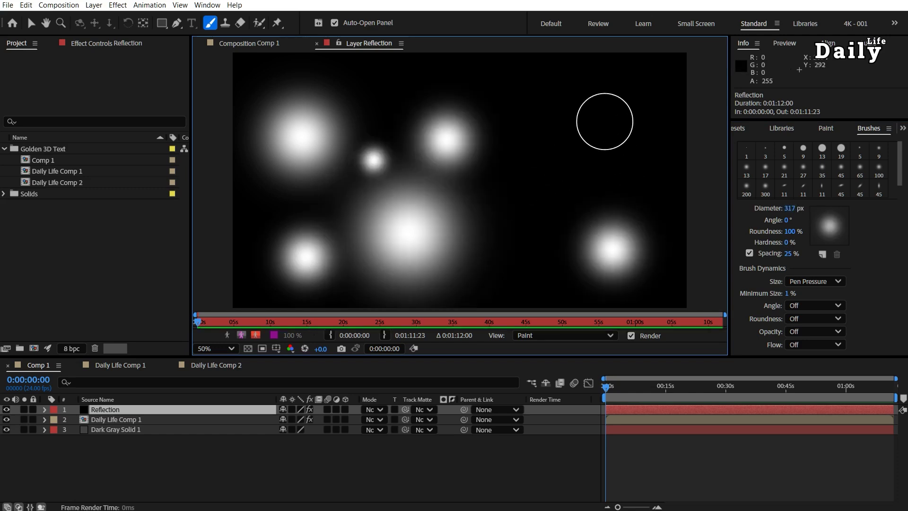
{"action": "left_click", "coordinate": [605, 120]}
{"action": "left_click_drag", "start_coordinate": [552, 163], "coordinate": [599, 163]}
{"action": "left_click", "coordinate": [538, 164]}
{"action": "left_click_drag", "start_coordinate": [269, 203], "coordinate": [177, 203]}
{"action": "left_click", "coordinate": [253, 201]}
{"action": "left_click", "coordinate": [674, 237]}
{"action": "left_click", "coordinate": [639, 184]}
{"action": "left_click_drag", "start_coordinate": [525, 274], "coordinate": [594, 275]}
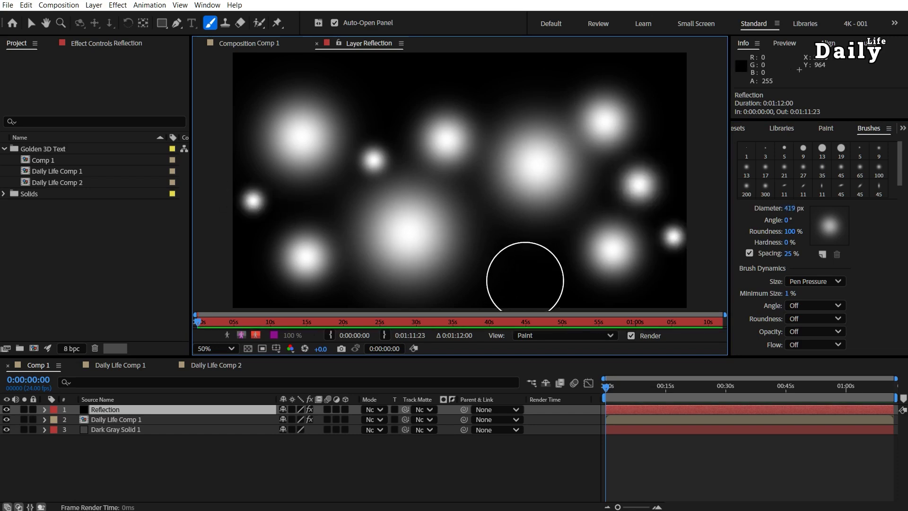
{"action": "left_click", "coordinate": [526, 263]}
Step: Enable Paint on Transparent for the Reflection layer's Paint effect and return to Comp 1 with the Selection tool
{"action": "left_click", "coordinate": [118, 43]}
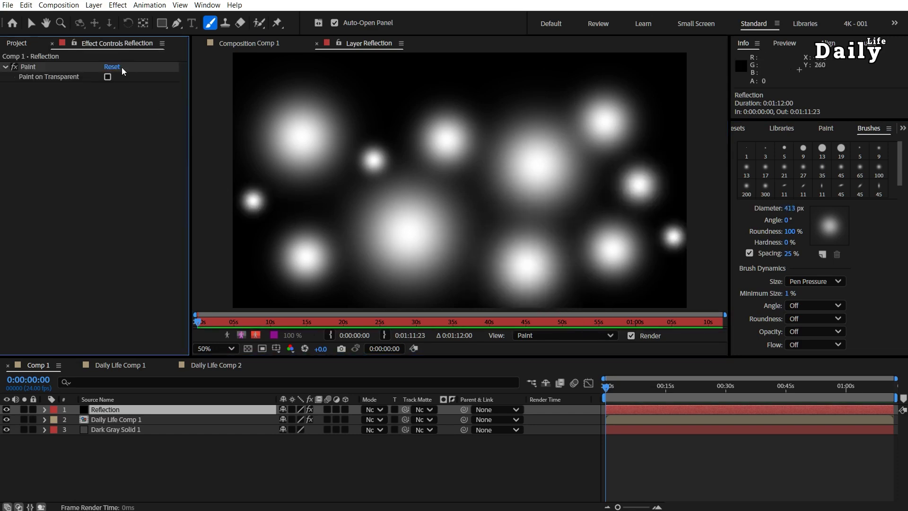
{"action": "left_click", "coordinate": [108, 76]}
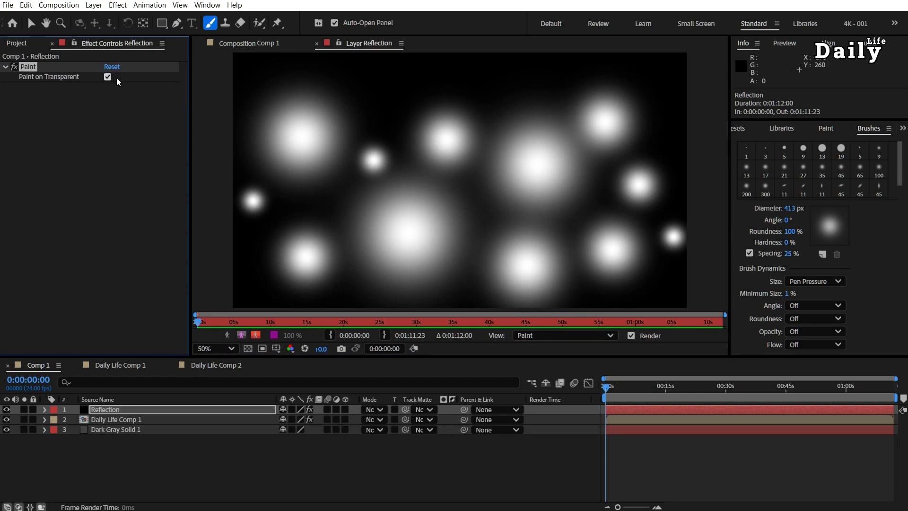
{"action": "left_click", "coordinate": [243, 43]}
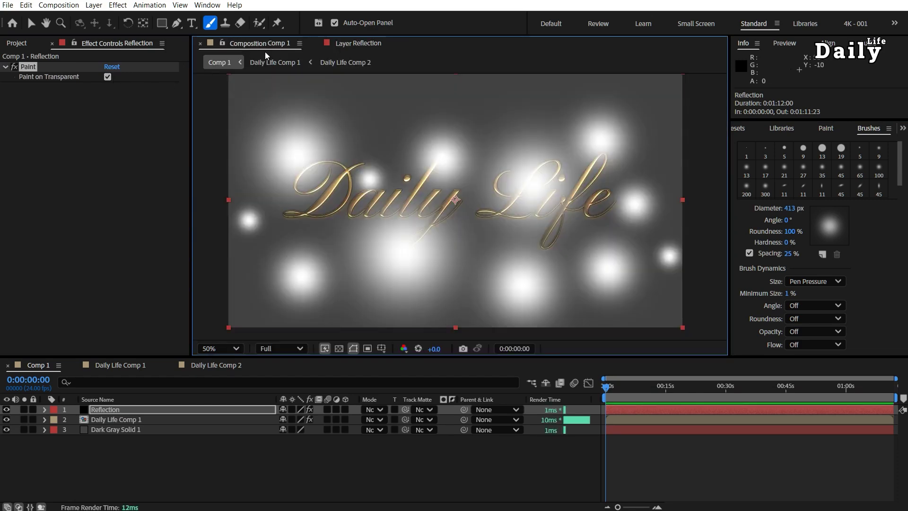
{"action": "left_click", "coordinate": [31, 22]}
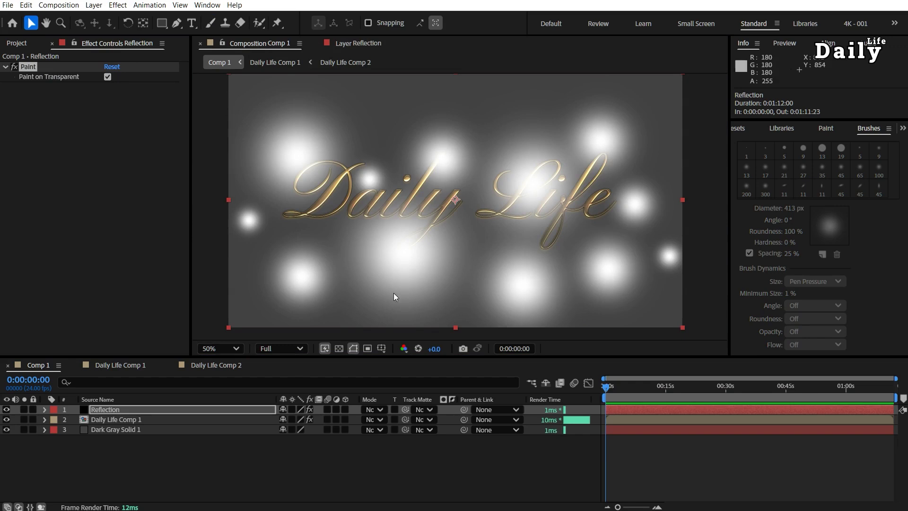
Step: Duplicate the Daily Life Comp 1 layer, place the copy above Reflection, and use it as Reflection's track matte
{"action": "left_click", "coordinate": [127, 419]}
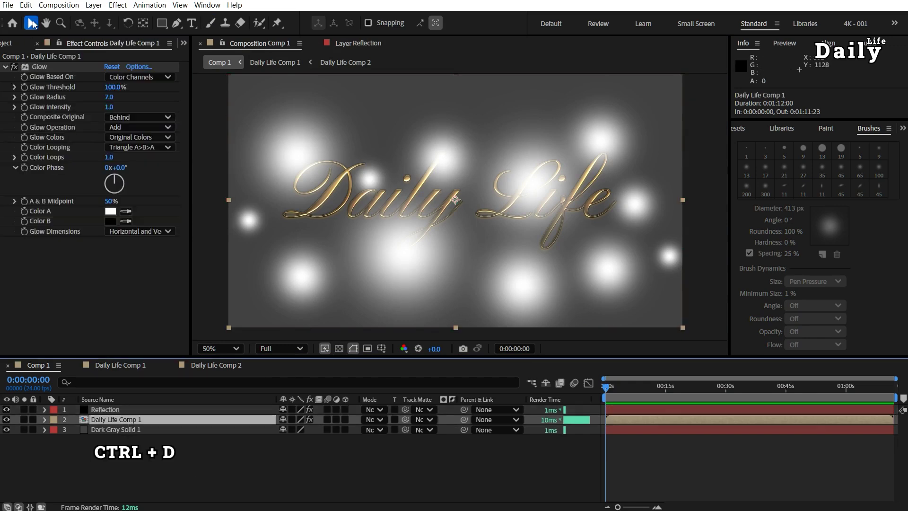
{"action": "left_click", "coordinate": [26, 5]}
{"action": "left_click", "coordinate": [63, 147]}
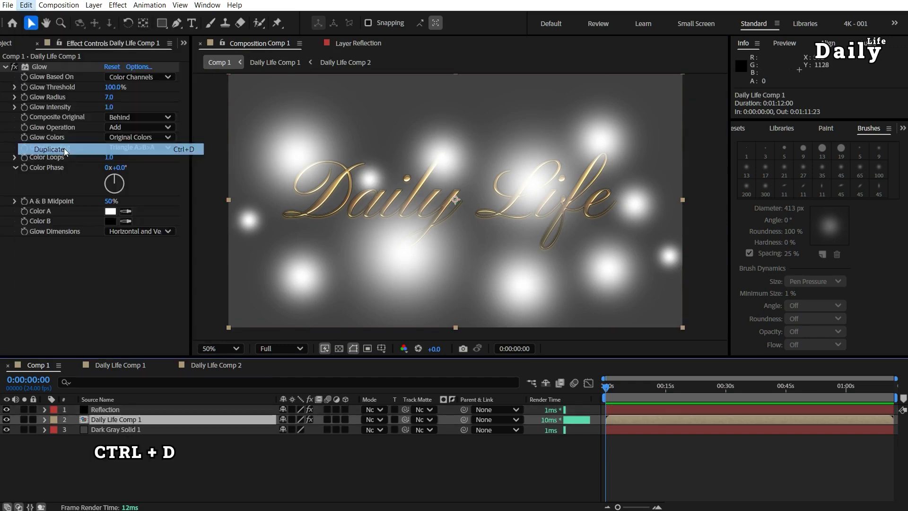
{"action": "left_click", "coordinate": [131, 410]}
{"action": "key", "text": "ctrl+bracketleft"}
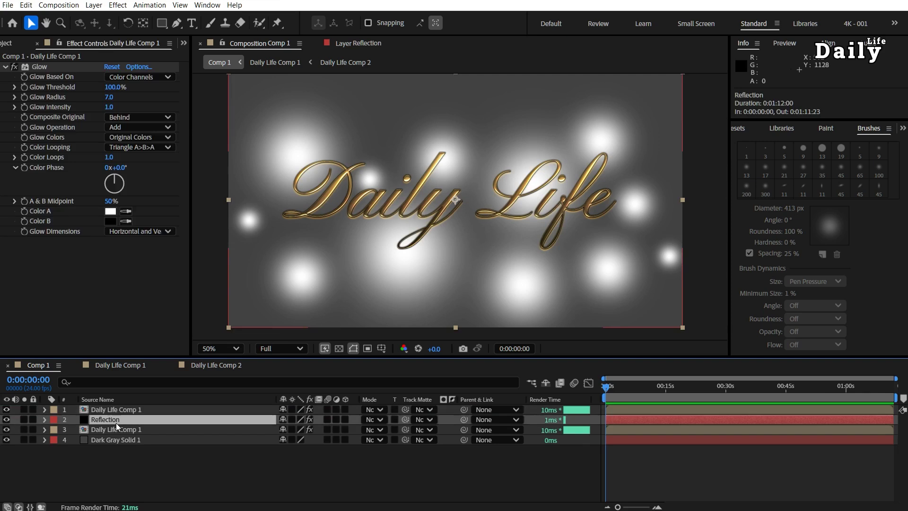
{"action": "left_click", "coordinate": [116, 422]}
{"action": "left_click_drag", "start_coordinate": [405, 420], "coordinate": [113, 411]}
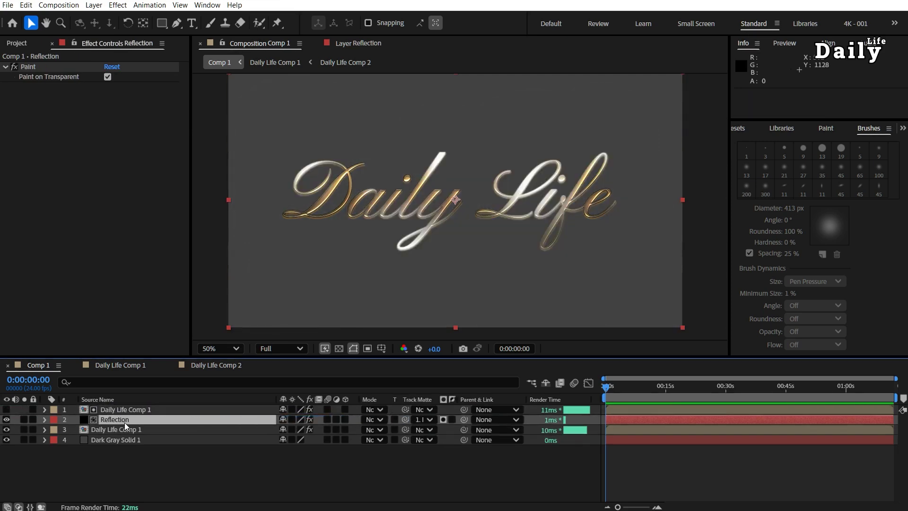
Step: Test the reflection sweep by shifting the Reflection layer's position horizontally, and undo the shift
{"action": "left_click", "coordinate": [45, 420]}
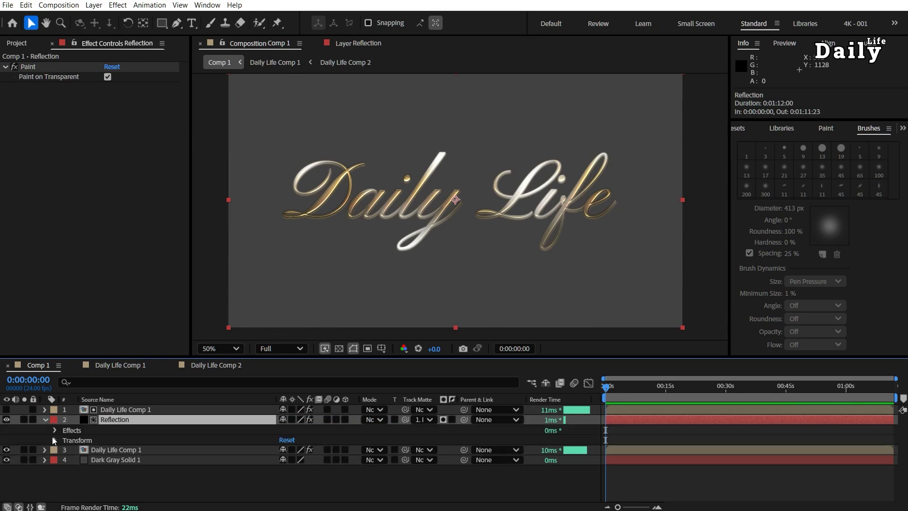
{"action": "left_click", "coordinate": [55, 440]}
{"action": "left_click_drag", "start_coordinate": [287, 460], "coordinate": [59, 460]}
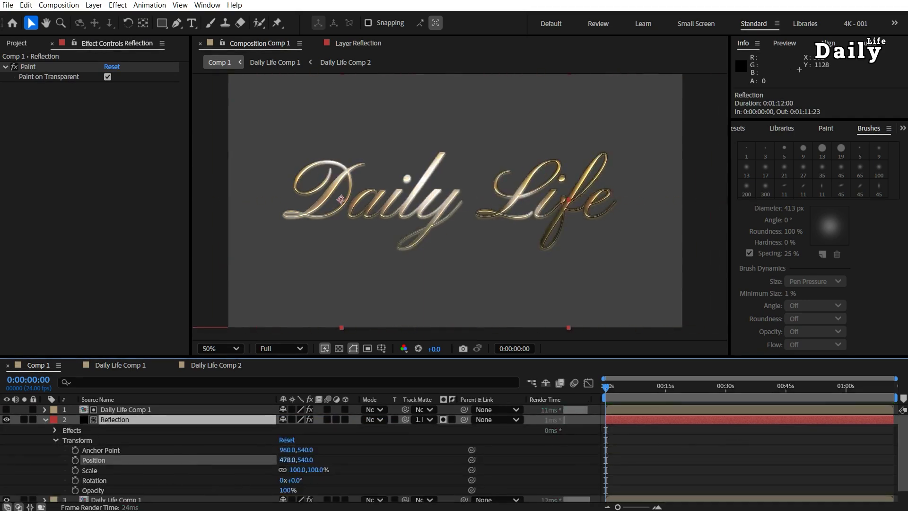
{"action": "key", "text": "ctrl+z"}
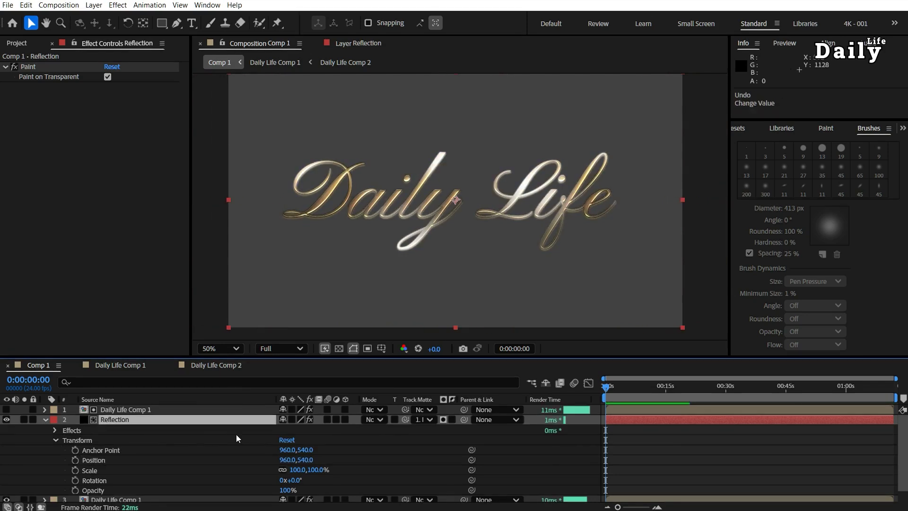
Step: Set the Reflection layer's blending mode to Classic Color Dodge
{"action": "left_click", "coordinate": [378, 419]}
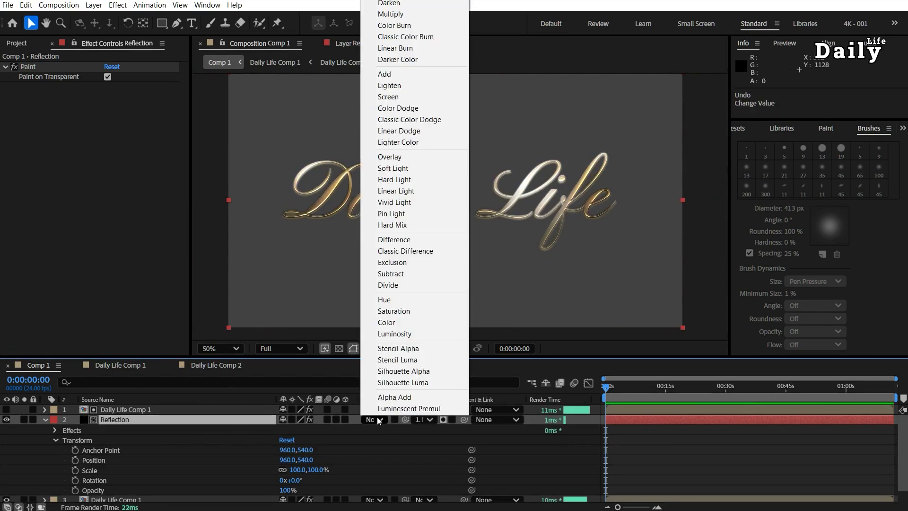
{"action": "left_click", "coordinate": [422, 124]}
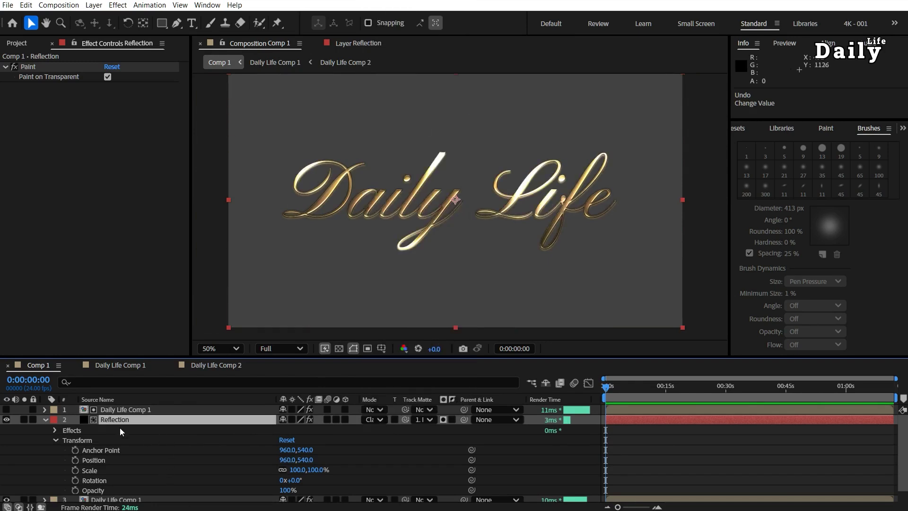
Step: Keyframe the Reflection layer's Position from X -982 at 0:00:00:00 to about X 2860 at 0:00:04:00, keeping Y at 540
{"action": "left_click_drag", "start_coordinate": [287, 460], "coordinate": [121, 460]}
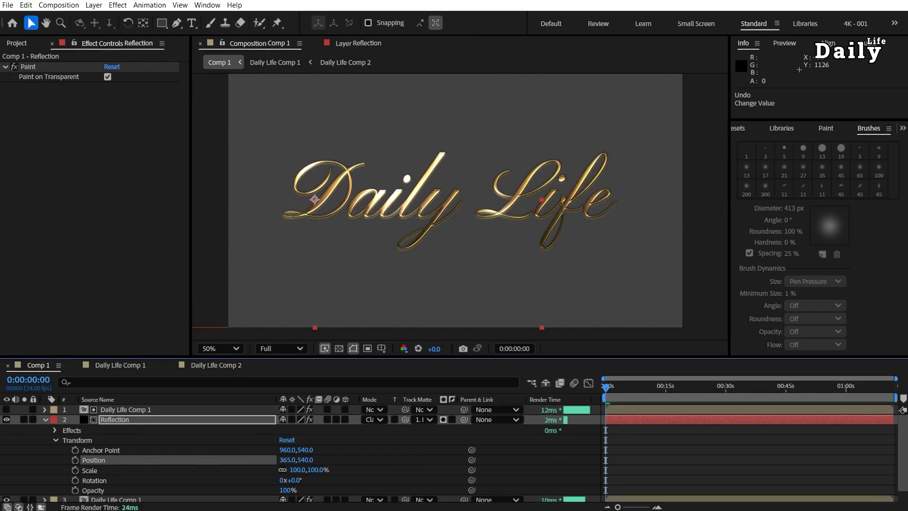
{"action": "mouse_move", "coordinate": [290, 460]}
{"action": "left_mouse_down"}
{"action": "mouse_move", "coordinate": [94, 464]}
{"action": "mouse_move", "coordinate": [2, 478]}
{"action": "mouse_move", "coordinate": [98, 440]}
{"action": "left_mouse_up"}
{"action": "left_click", "coordinate": [75, 460]}
{"action": "left_click_drag", "start_coordinate": [895, 379], "coordinate": [711, 389]}
{"action": "left_click_drag", "start_coordinate": [286, 460], "coordinate": [430, 459]}
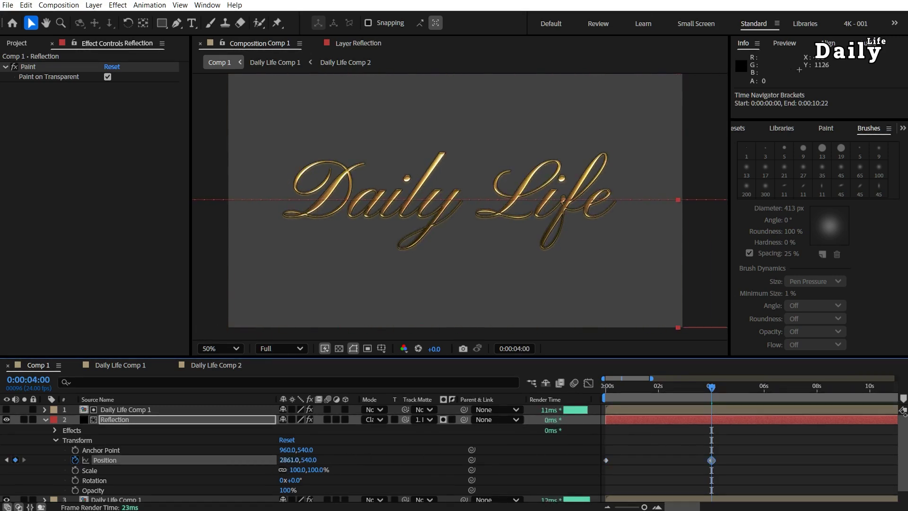
Step: End the work area at 0:00:04:22 and play the reflection animation from the first frame
{"action": "key", "text": "n"}
{"action": "left_click_drag", "start_coordinate": [713, 389], "coordinate": [547, 389]}
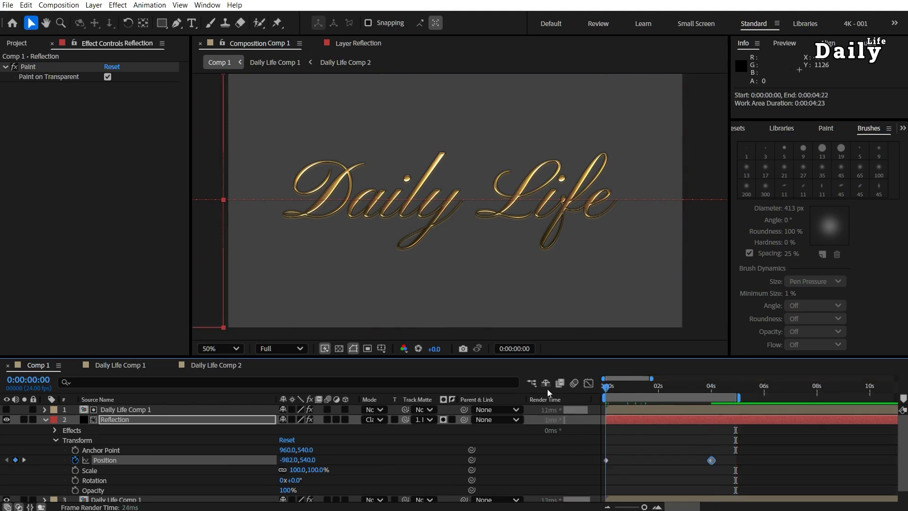
{"action": "key", "text": "space"}
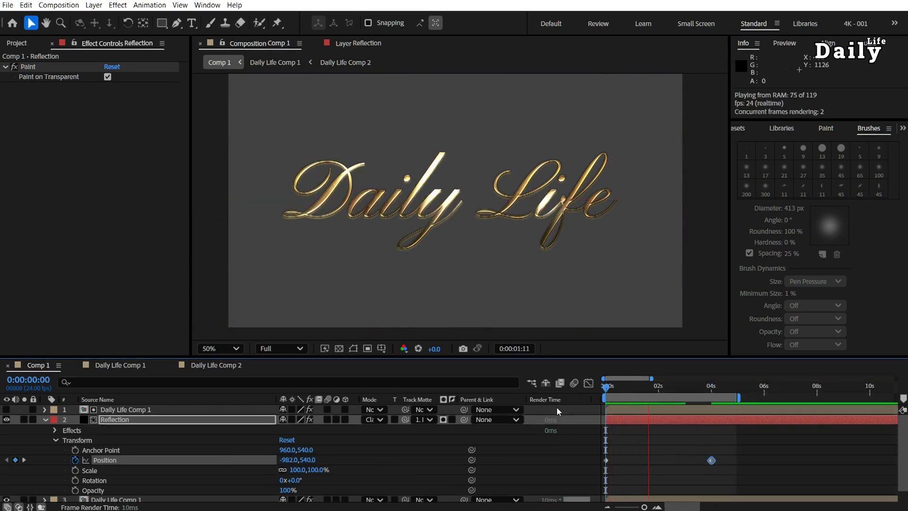
Step: Move to 0:00:01:23 and lower the Reflection layer's opacity to 70%
{"action": "left_click", "coordinate": [654, 389]}
{"action": "left_click_drag", "start_coordinate": [654, 389], "coordinate": [658, 389]}
{"action": "left_click_drag", "start_coordinate": [289, 490], "coordinate": [323, 492]}
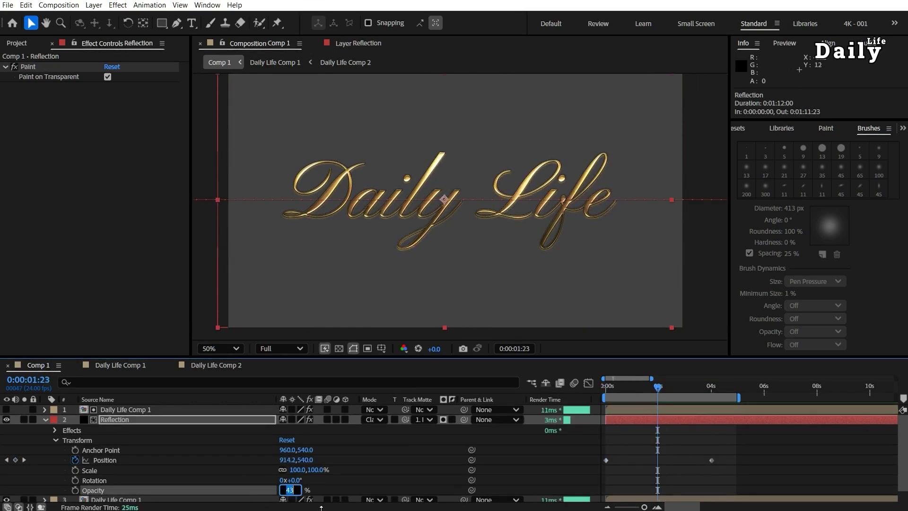
{"action": "key", "text": "Return"}
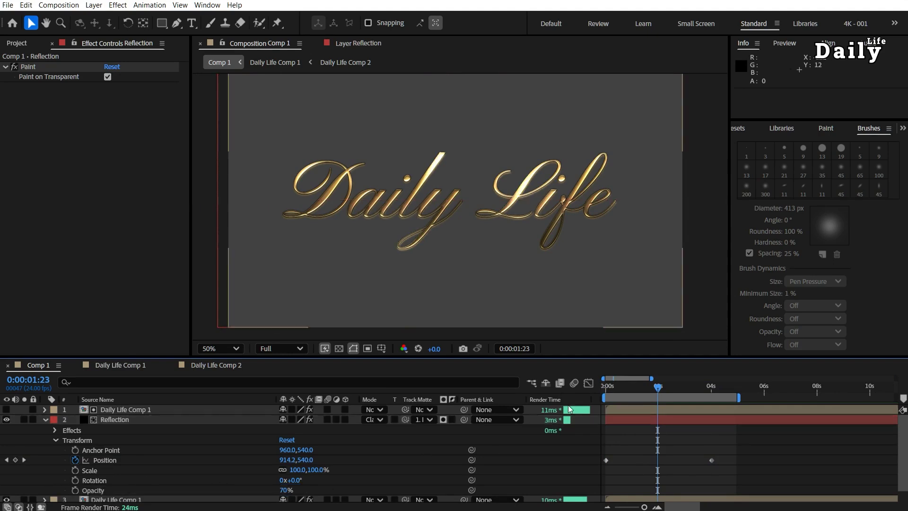
Step: Scrub the reflection animation to 0:00:02:02 and bring up the list of project items
{"action": "left_click_drag", "start_coordinate": [638, 388], "coordinate": [661, 394]}
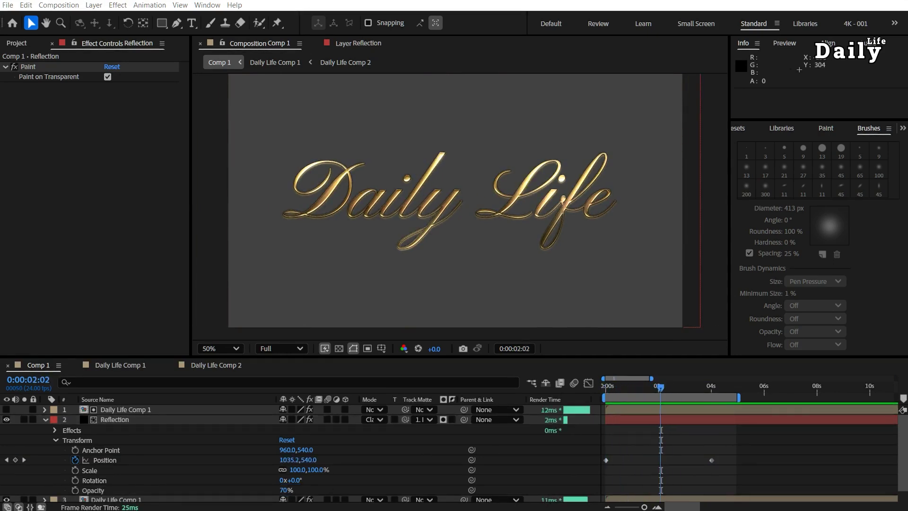
{"action": "left_click", "coordinate": [17, 43]}
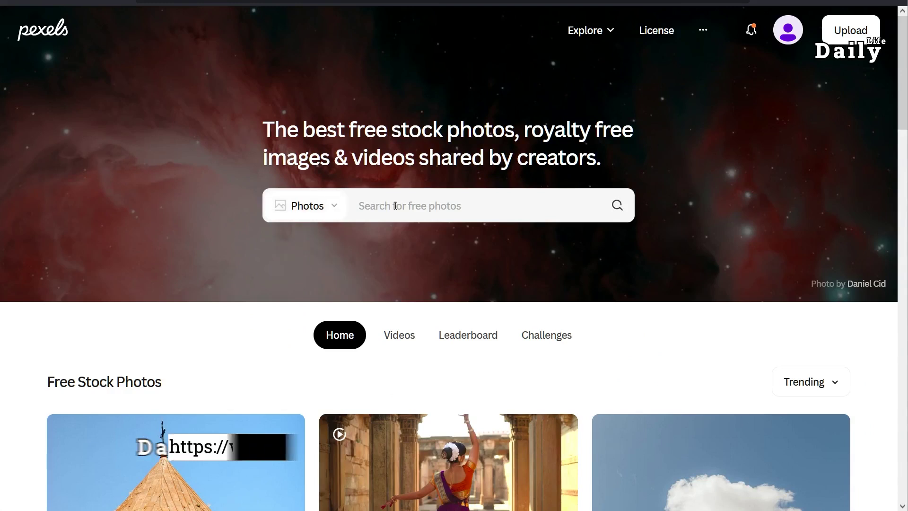
Step: Switch to the Pexels website, search its photos for "texture" and browse the results
{"action": "left_click", "coordinate": [407, 205]}
{"action": "type", "text": "texture"}
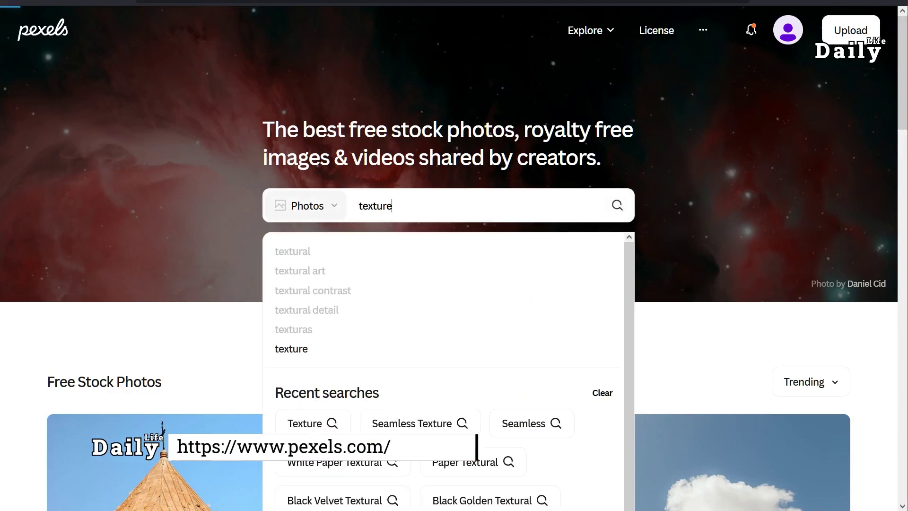
{"action": "key", "text": "Return"}
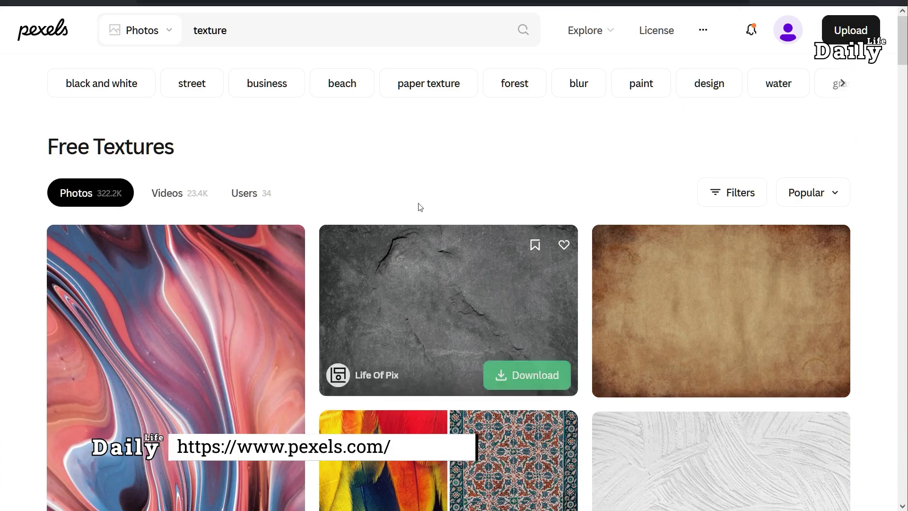
{"action": "scroll", "coordinate": [394, 174], "scroll_direction": "down", "scroll_amount": 15}
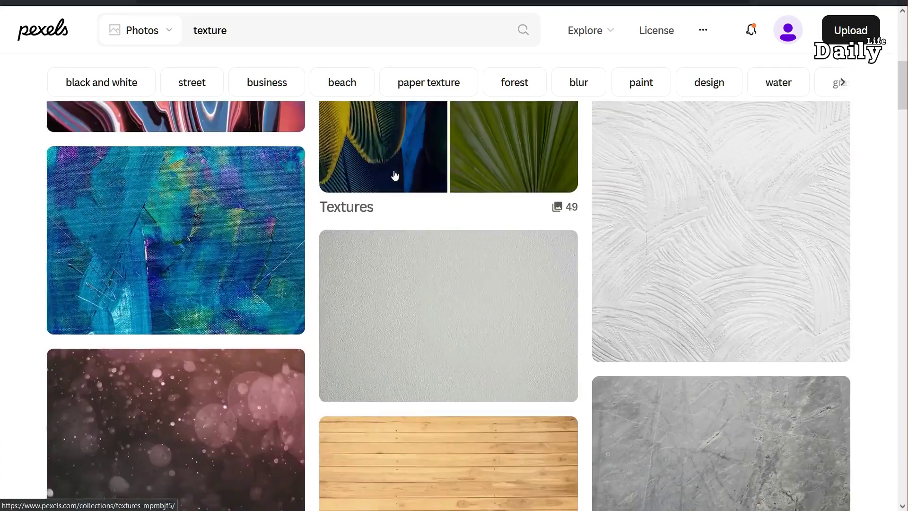
{"action": "scroll", "coordinate": [395, 176], "scroll_direction": "down", "scroll_amount": 3}
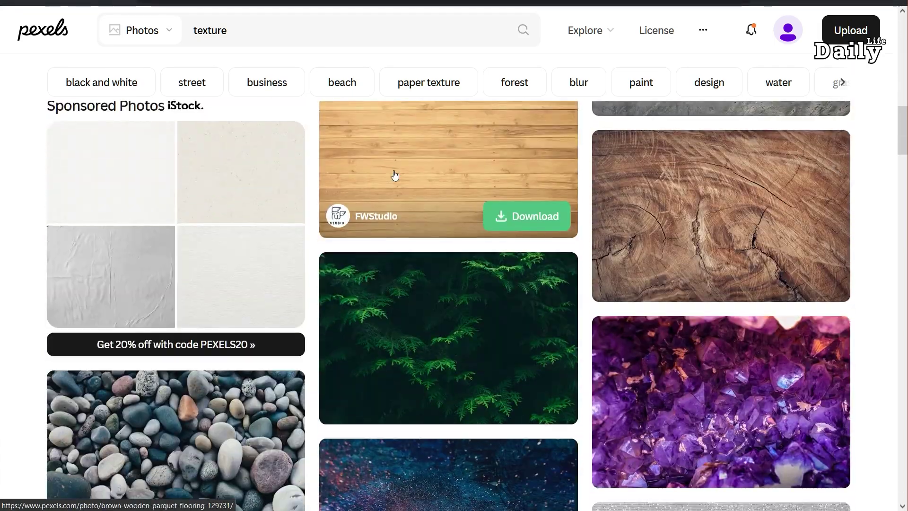
{"action": "scroll", "coordinate": [395, 175], "scroll_direction": "down", "scroll_amount": 9}
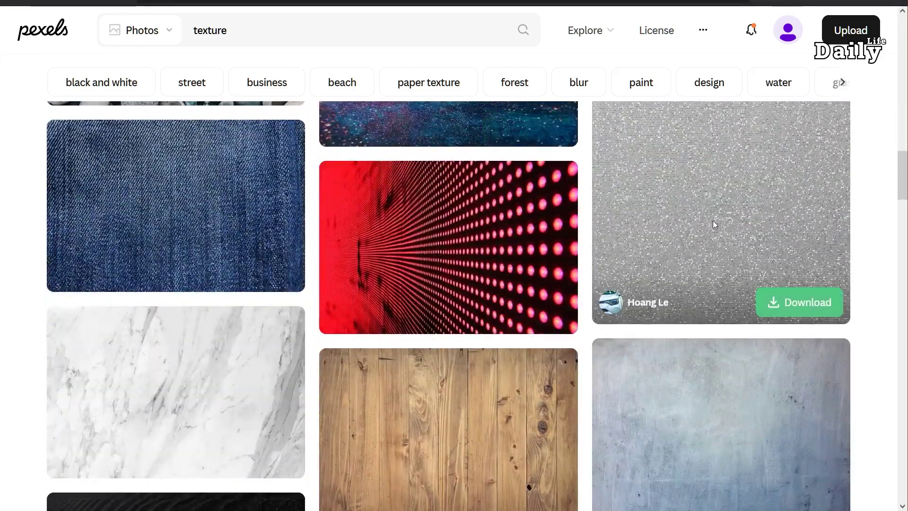
Step: Open the gray glitter texture photo, browse its similar images and view the seamless gray fabric photo
{"action": "left_click", "coordinate": [709, 229]}
{"action": "scroll", "coordinate": [442, 254], "scroll_direction": "down", "scroll_amount": 10}
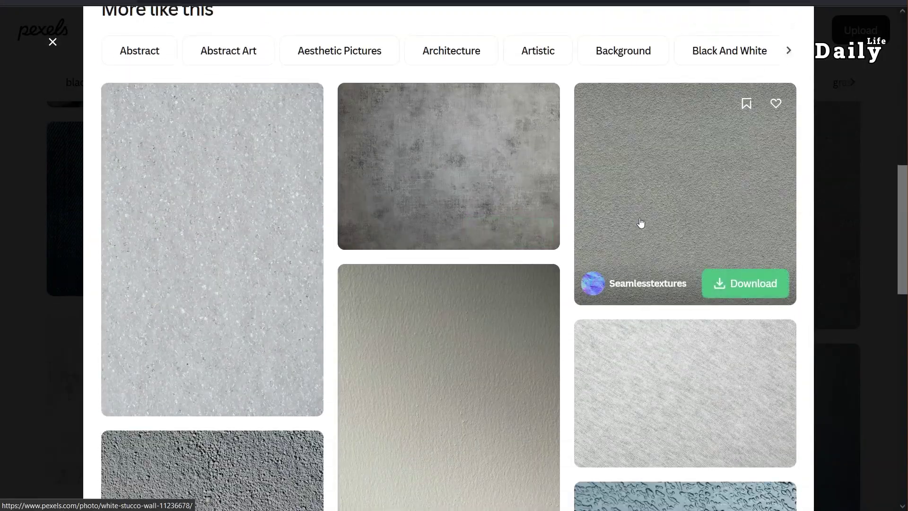
{"action": "scroll", "coordinate": [652, 202], "scroll_direction": "down", "scroll_amount": 12}
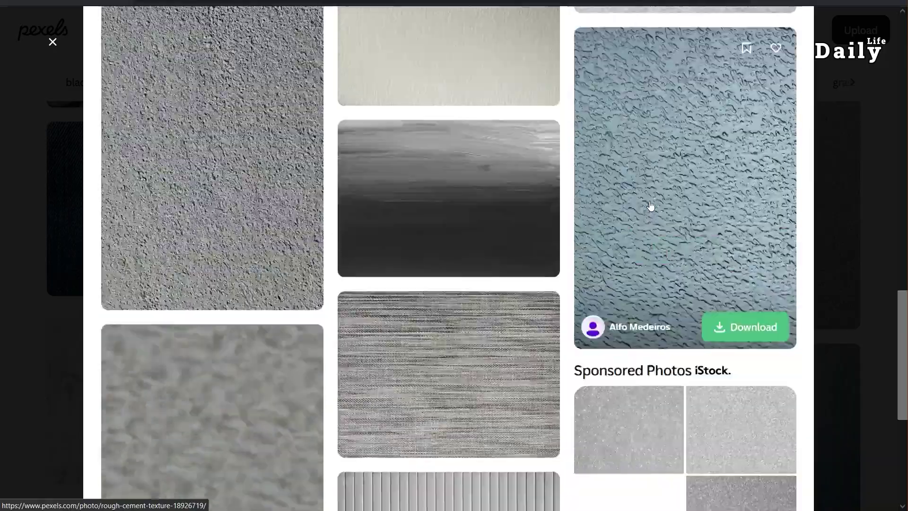
{"action": "scroll", "coordinate": [549, 293], "scroll_direction": "down", "scroll_amount": 10}
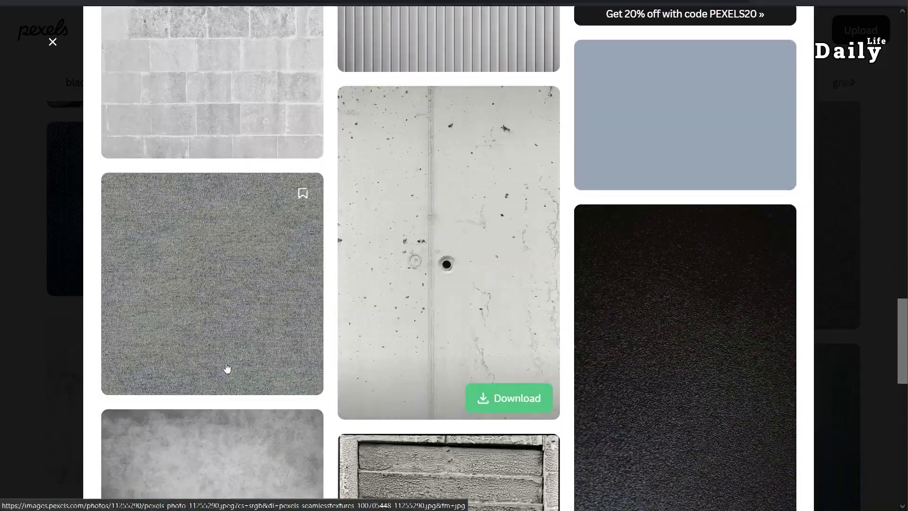
{"action": "left_click", "coordinate": [213, 295]}
{"action": "scroll", "coordinate": [445, 226], "scroll_direction": "down", "scroll_amount": 3}
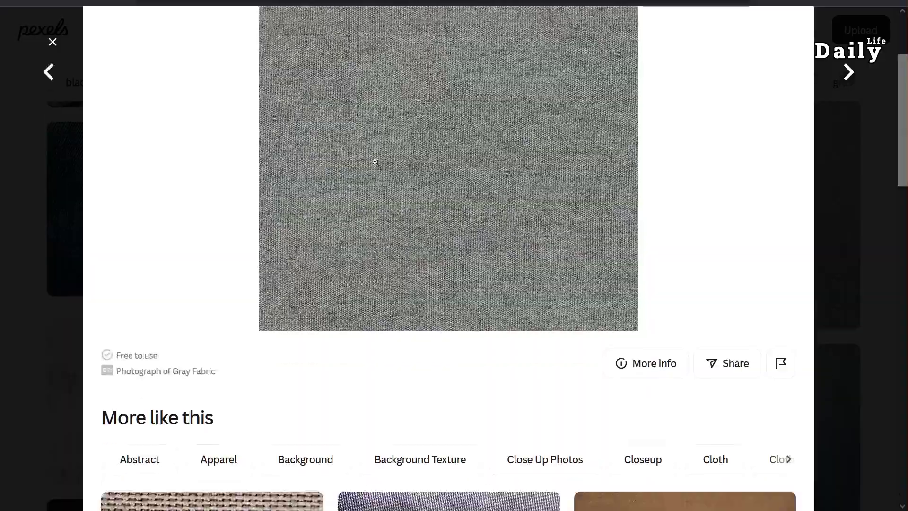
{"action": "scroll", "coordinate": [445, 226], "scroll_direction": "down", "scroll_amount": 8}
{"action": "scroll", "coordinate": [450, 232], "scroll_direction": "up", "scroll_amount": 10}
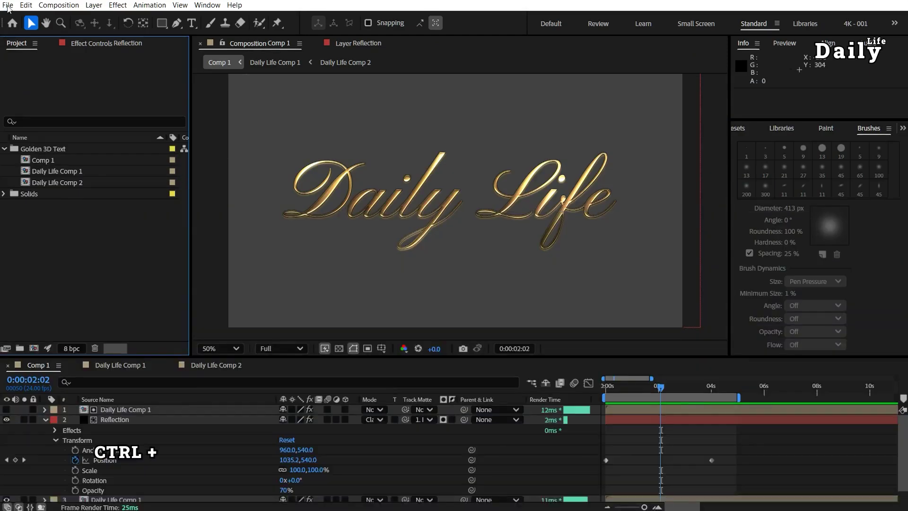
Step: Switch back to After Effects and import pexels-seamlesstextures-100705448-11255285.jpg from the Footage folder into the project
{"action": "left_click", "coordinate": [7, 5]}
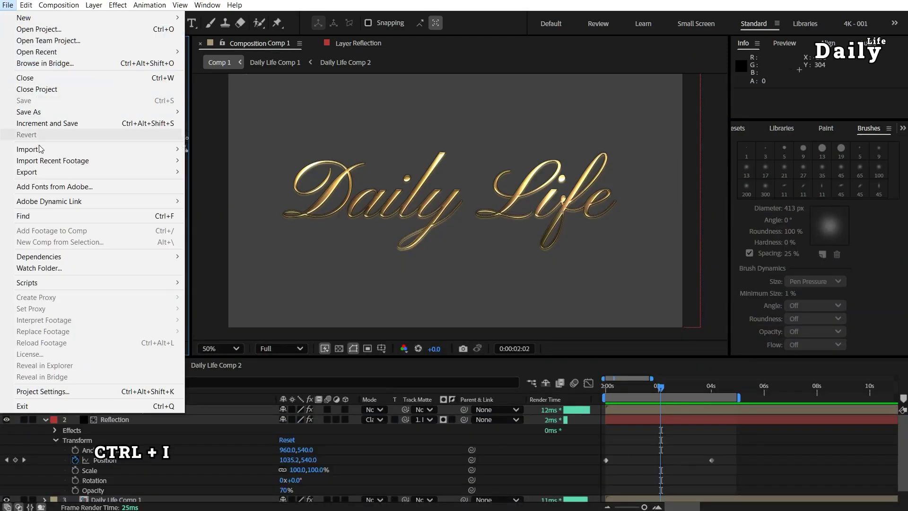
{"action": "mouse_move", "coordinate": [71, 150]}
{"action": "left_click", "coordinate": [221, 150]}
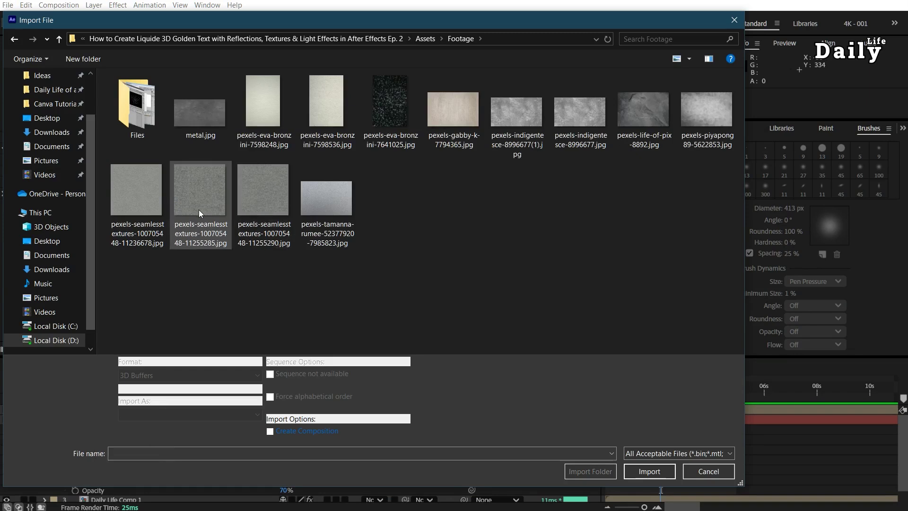
{"action": "left_click", "coordinate": [199, 191]}
{"action": "left_click", "coordinate": [658, 473]}
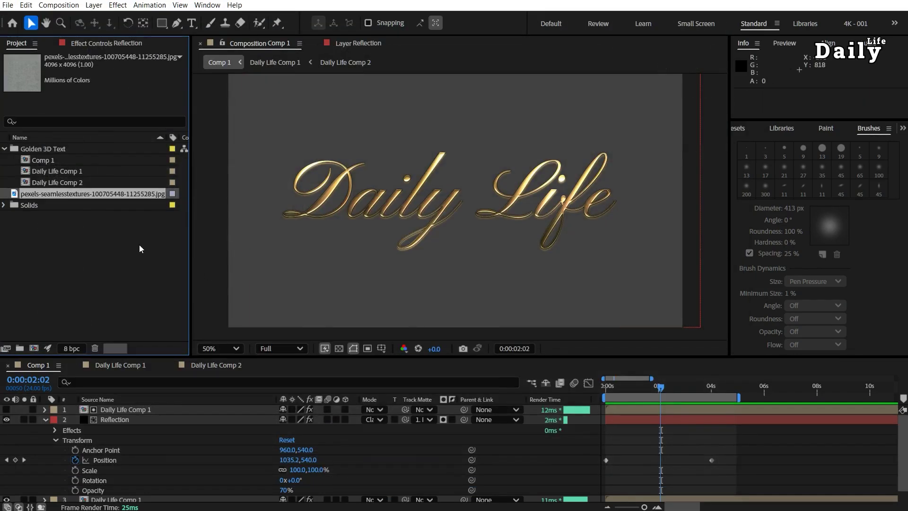
Step: Place the imported fabric texture beneath the Daily Life Comp 1 layer in Comp 1 and delete Dark Gray Solid 1
{"action": "left_click_drag", "start_coordinate": [78, 198], "coordinate": [161, 486]}
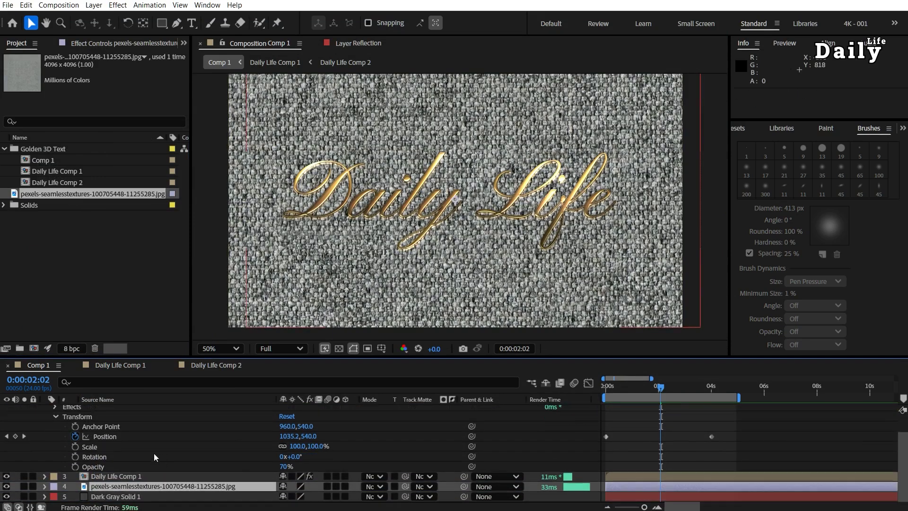
{"action": "left_click", "coordinate": [130, 497]}
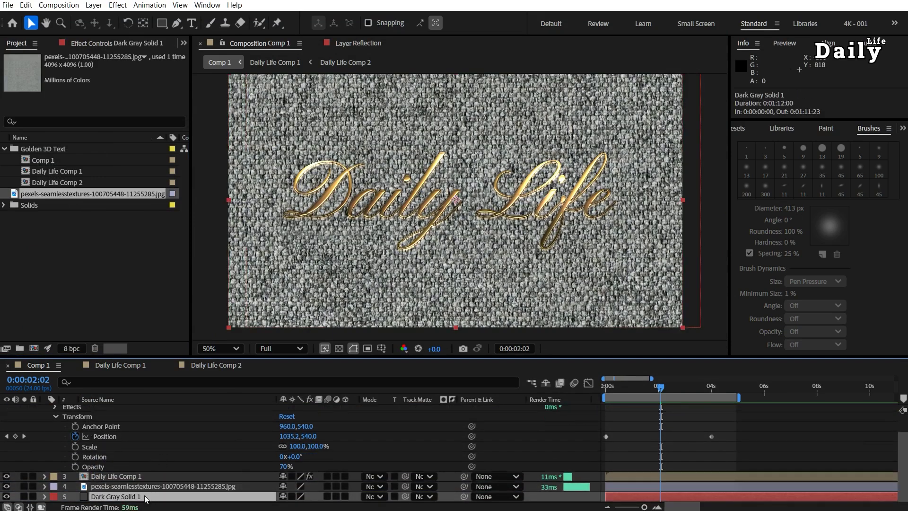
{"action": "key", "text": "Delete"}
Step: Scale the fabric texture layer down to 50% and then to 15%
{"action": "left_click", "coordinate": [145, 498]}
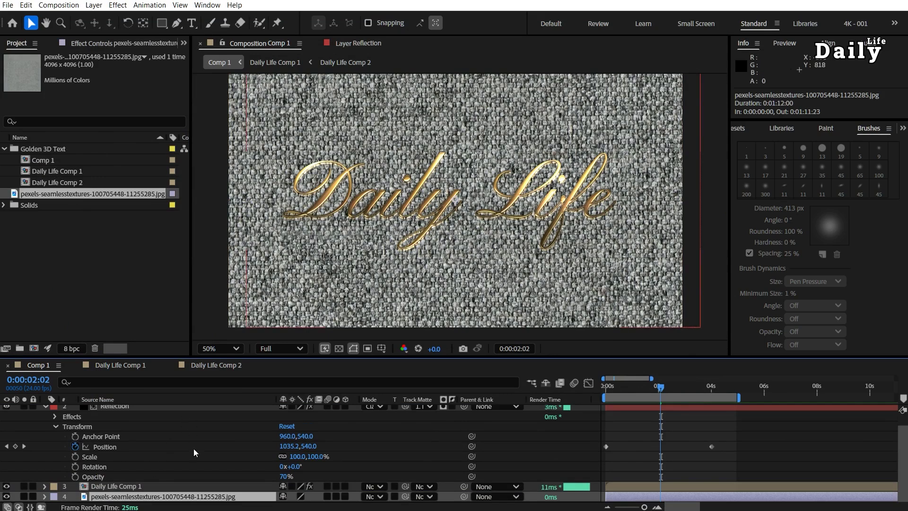
{"action": "key", "text": "s"}
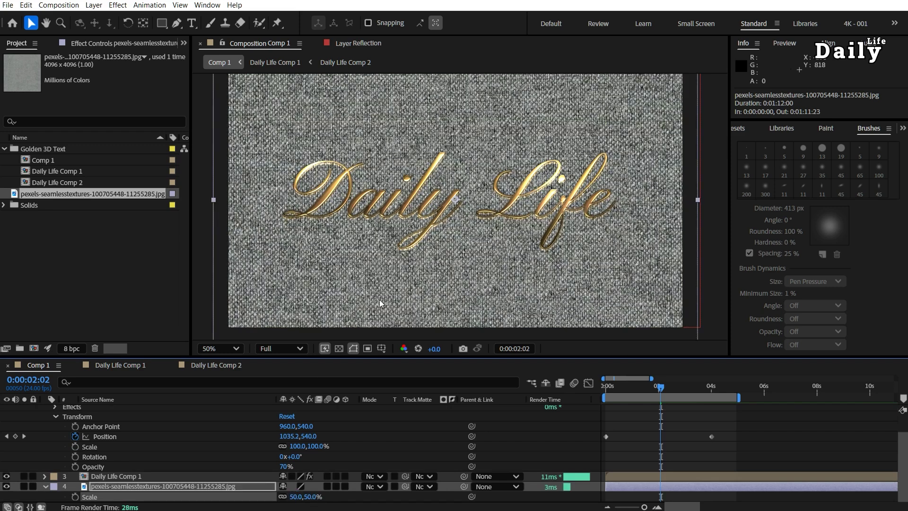
{"action": "scroll", "coordinate": [417, 265], "scroll_direction": "down", "scroll_amount": 1}
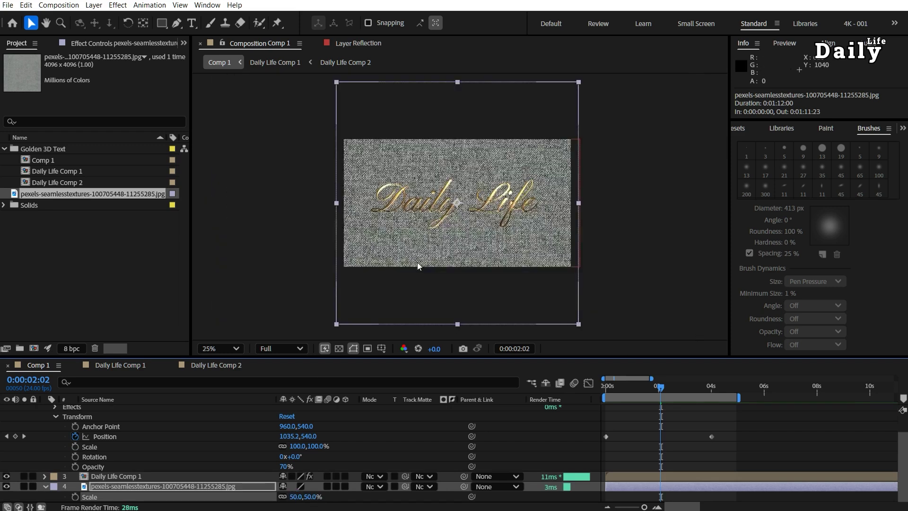
{"action": "left_click_drag", "start_coordinate": [299, 501], "coordinate": [279, 503]}
{"action": "left_click", "coordinate": [299, 496]}
{"action": "key", "text": "Return"}
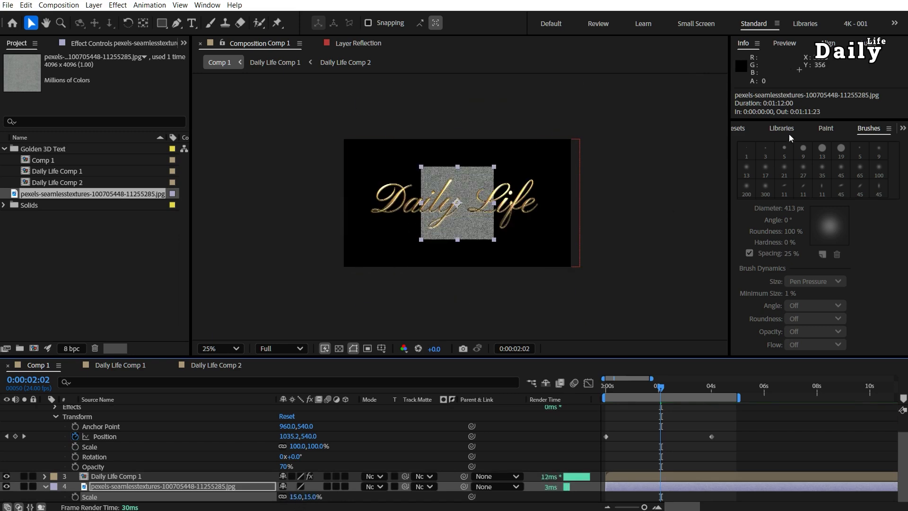
Step: Find the Motion Tile effect and apply it to the fabric texture layer
{"action": "left_click", "coordinate": [741, 130]}
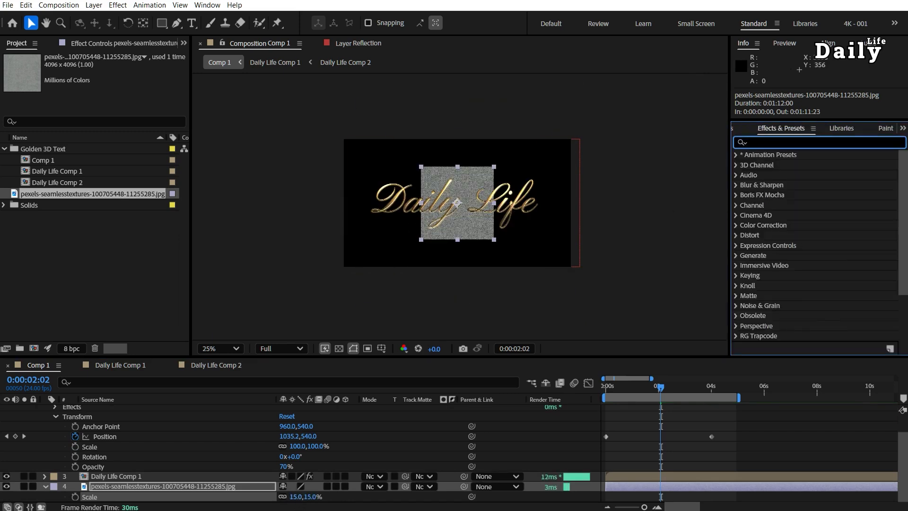
{"action": "type", "text": "motion til"}
{"action": "left_click_drag", "start_coordinate": [780, 165], "coordinate": [216, 487]}
{"action": "key", "text": "period"}
{"action": "key", "text": "period"}
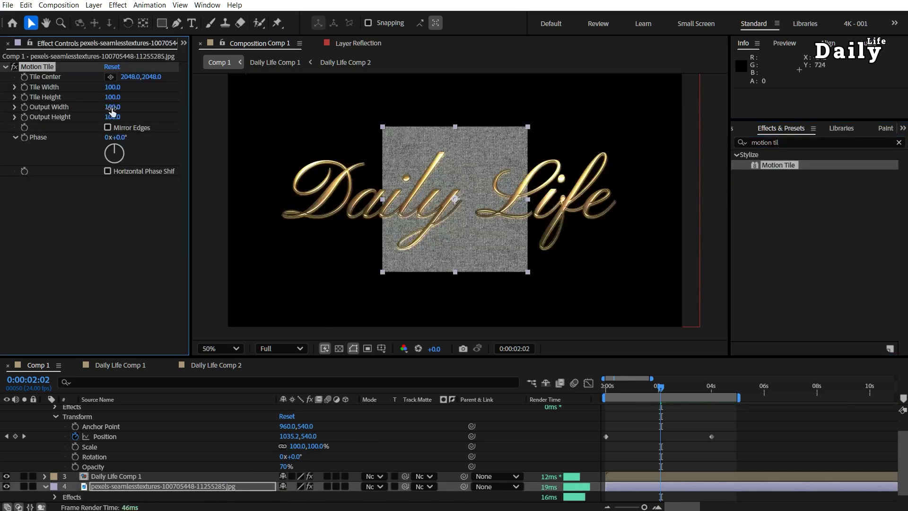
Step: Set Motion Tile's Output Width to 320 and Output Height to 200 so the texture fills the frame
{"action": "left_click_drag", "start_coordinate": [112, 107], "coordinate": [124, 116]}
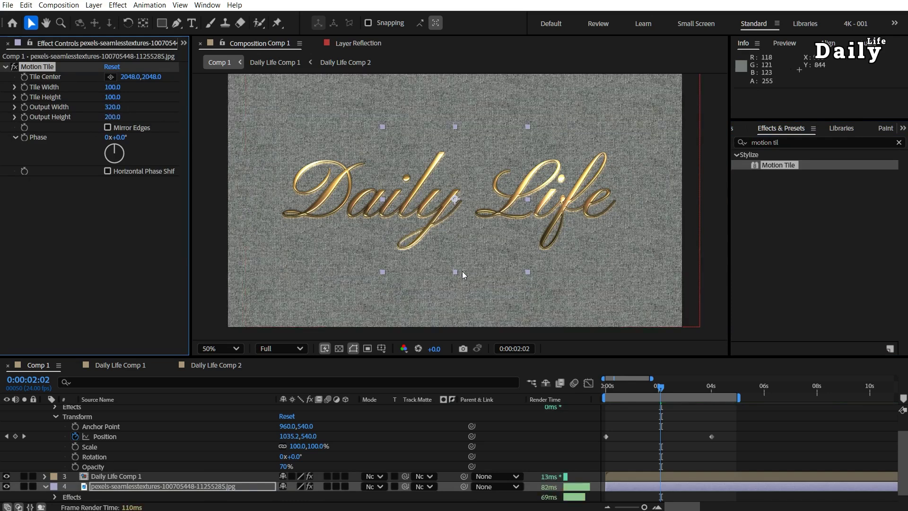
{"action": "key", "text": "period"}
{"action": "key", "text": "comma"}
{"action": "key", "text": "period"}
{"action": "key", "text": "comma"}
Step: Disable Motion Tile on the fabric texture layer and set the layer's scale to 50%
{"action": "left_click", "coordinate": [15, 67]}
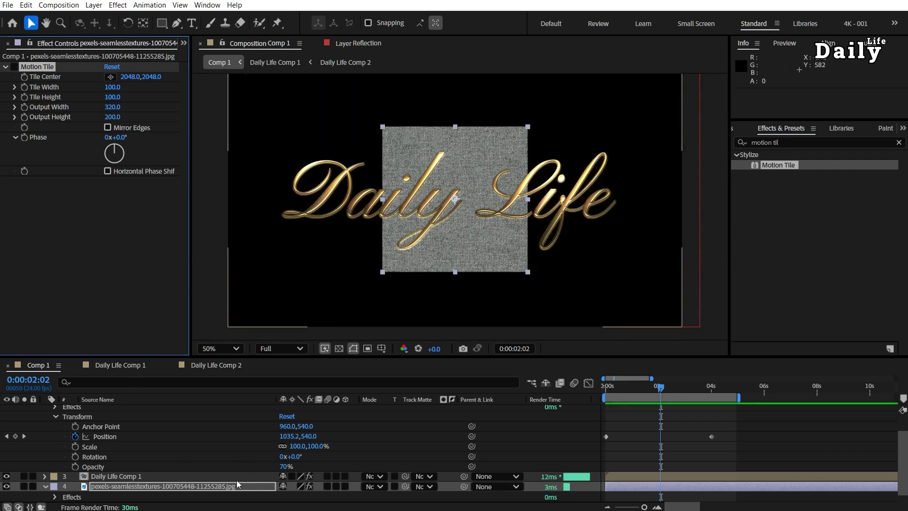
{"action": "key", "text": "s"}
{"action": "left_click", "coordinate": [297, 497]}
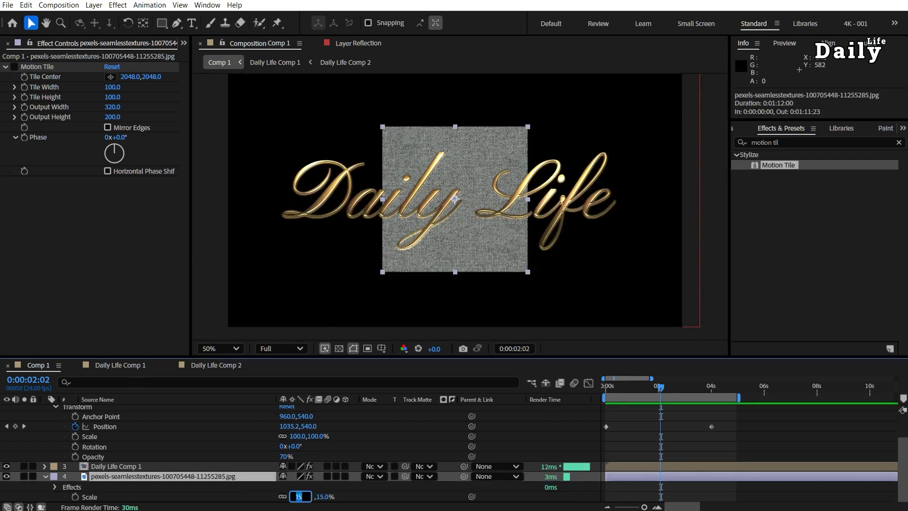
{"action": "type", "text": "50"}
{"action": "key", "text": "Return"}
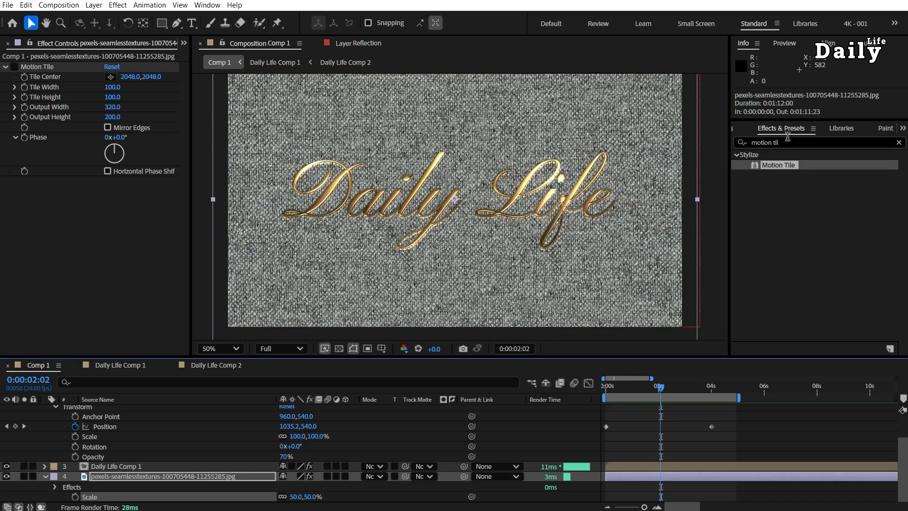
Step: Search the effects for "hue" and apply Hue/Saturation to the fabric texture layer
{"action": "left_click_drag", "start_coordinate": [787, 143], "coordinate": [686, 141]}
{"action": "type", "text": "hue"}
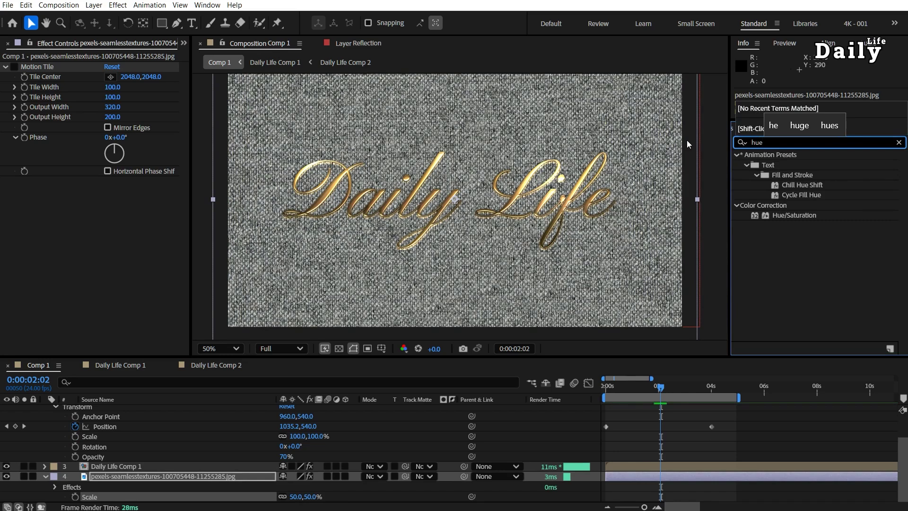
{"action": "left_click", "coordinate": [813, 215]}
{"action": "left_click_drag", "start_coordinate": [813, 215], "coordinate": [176, 479]}
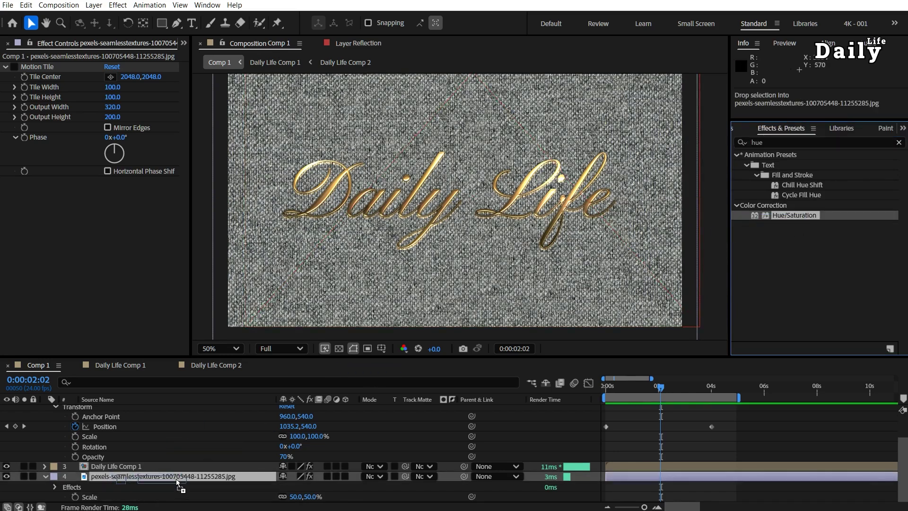
Step: Darken the fabric texture by setting Hue/Saturation's Master Lightness to -44
{"action": "left_click_drag", "start_coordinate": [103, 306], "coordinate": [60, 306]}
{"action": "left_click", "coordinate": [109, 286]}
{"action": "type", "text": "-44"}
{"action": "key", "text": "Return"}
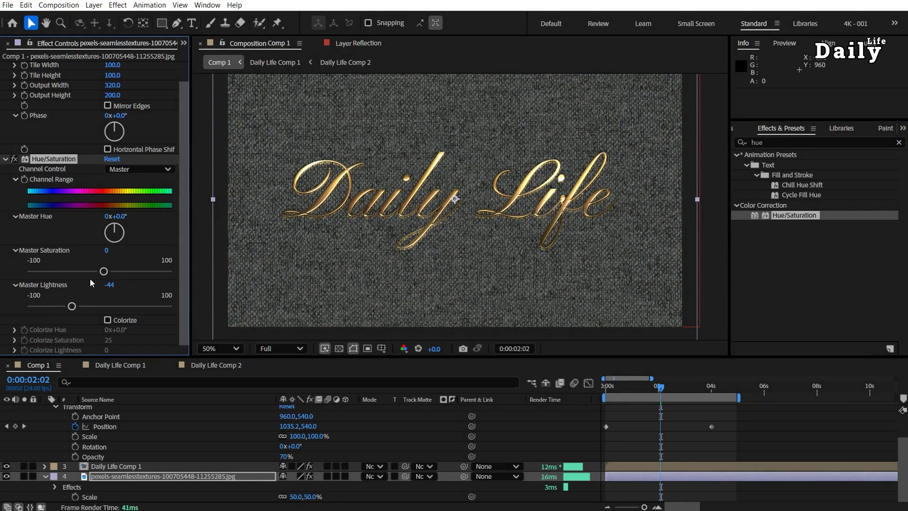
{"action": "key", "text": "ctrl+z"}
{"action": "scroll", "coordinate": [109, 279], "scroll_direction": "up", "scroll_amount": 1}
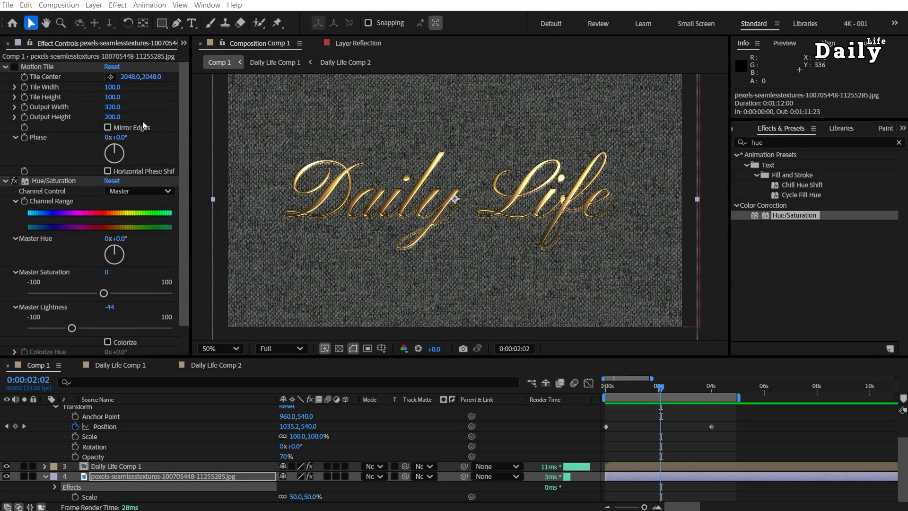
Step: Collapse the open layer properties, create a black 1920 x 1080 solid named Golden Splash 01 and place it directly above the fabric texture
{"action": "left_click", "coordinate": [45, 477]}
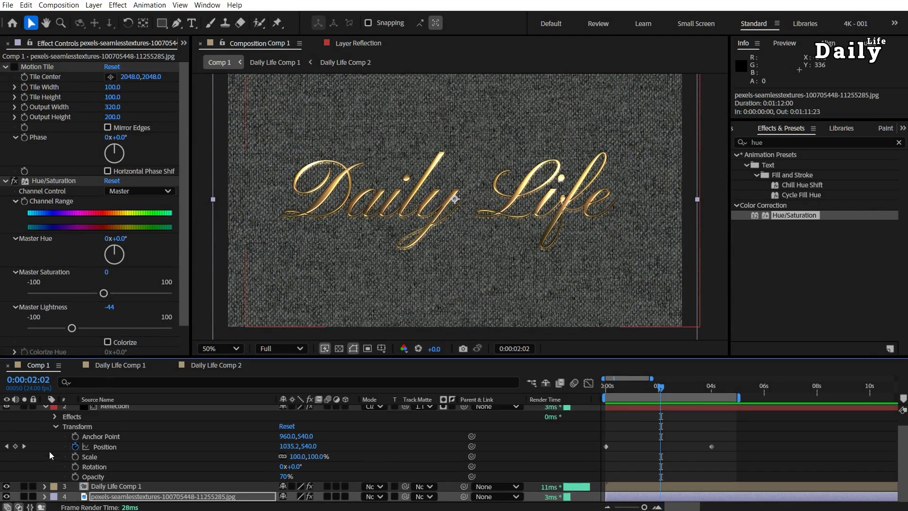
{"action": "left_click", "coordinate": [46, 408]}
{"action": "right_click", "coordinate": [95, 466]}
{"action": "mouse_move", "coordinate": [161, 352]}
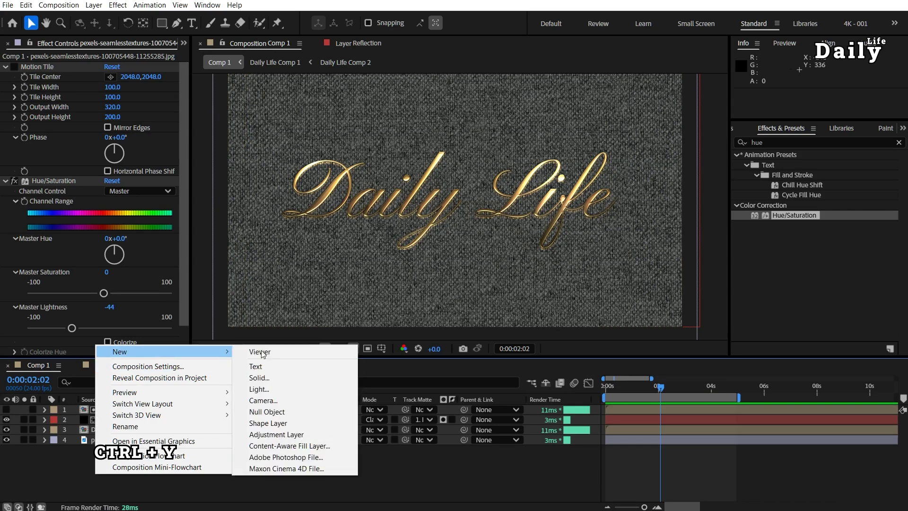
{"action": "left_click", "coordinate": [284, 376]}
{"action": "type", "text": "Golden Splash 01"}
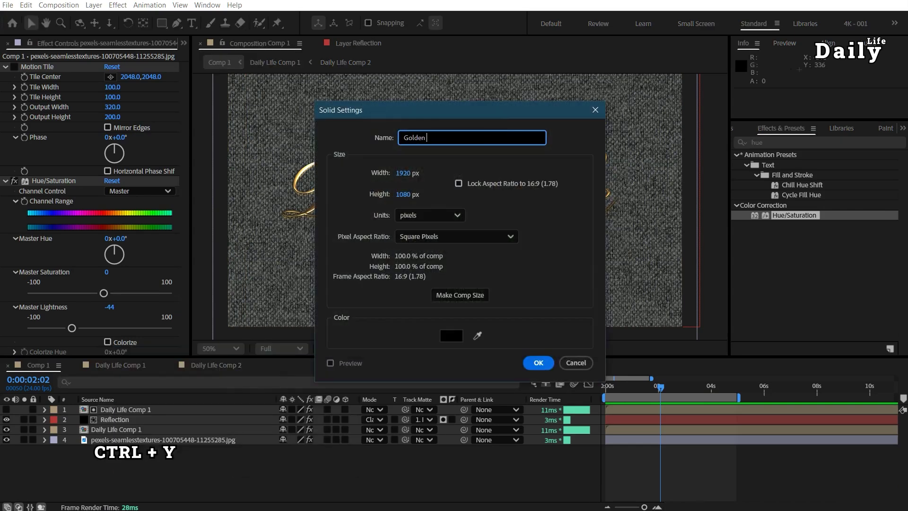
{"action": "left_click", "coordinate": [527, 367]}
{"action": "left_click_drag", "start_coordinate": [156, 408], "coordinate": [156, 441]}
Step: Search the effects for "fractal" and apply Fractal Noise to the Golden Splash 01 layer
{"action": "key", "text": "ctrl+5"}
{"action": "type", "text": "fractal"}
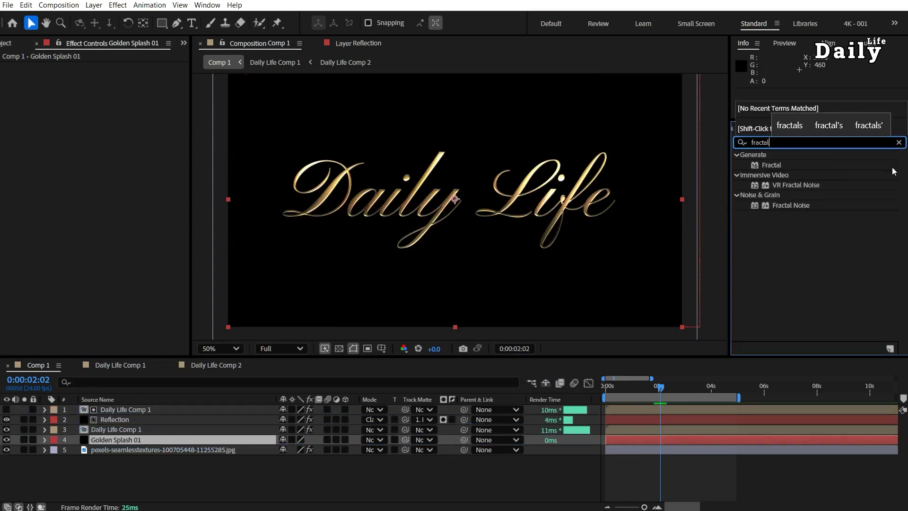
{"action": "left_click_drag", "start_coordinate": [783, 206], "coordinate": [152, 436]}
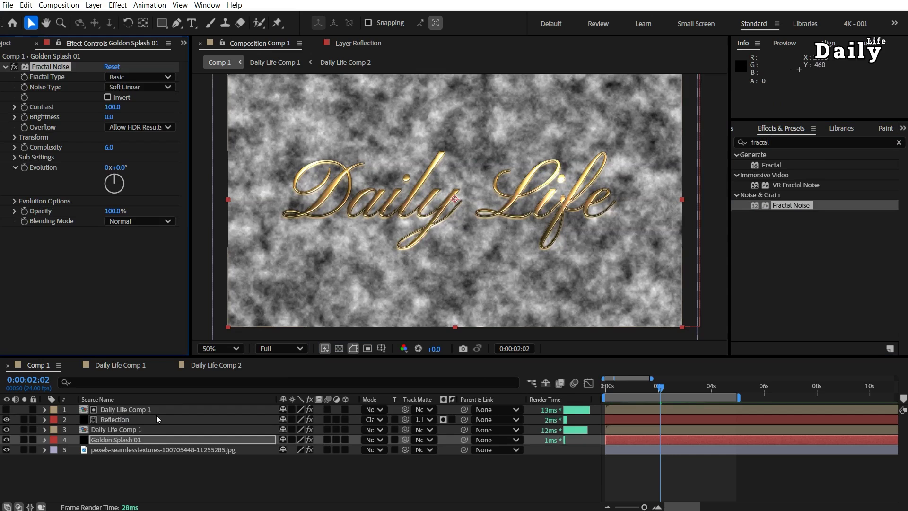
Step: Set the Fractal Noise Contrast to 600 and its Brightness to -190
{"action": "left_click_drag", "start_coordinate": [113, 107], "coordinate": [102, 117]}
{"action": "type", "text": "600"}
{"action": "key", "text": "Return"}
{"action": "left_click", "coordinate": [116, 117]}
{"action": "type", "text": "-190"}
{"action": "key", "text": "Return"}
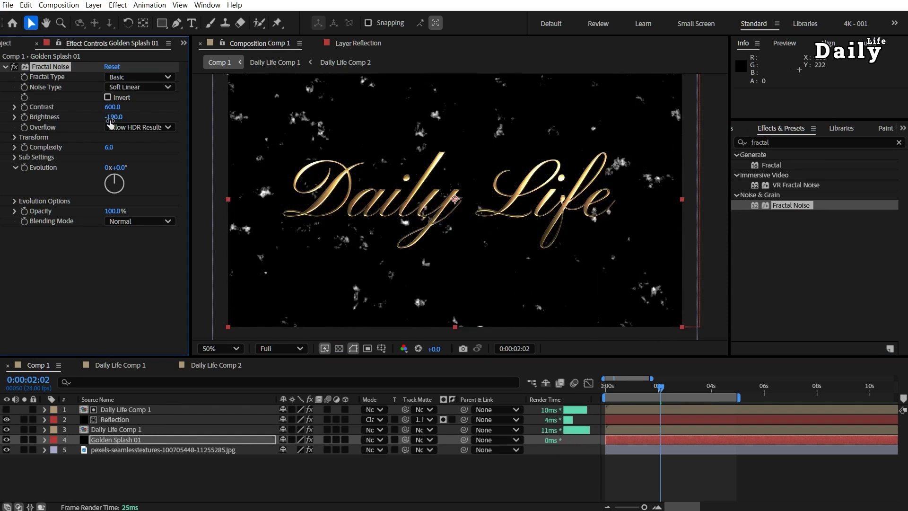
Step: Set the Fractal Noise Scale to 20 and Complexity to 2, undoing the surplus value change
{"action": "left_click", "coordinate": [15, 137]}
{"action": "left_click_drag", "start_coordinate": [110, 169], "coordinate": [105, 170]}
{"action": "type", "text": "20"}
{"action": "key", "text": "Return"}
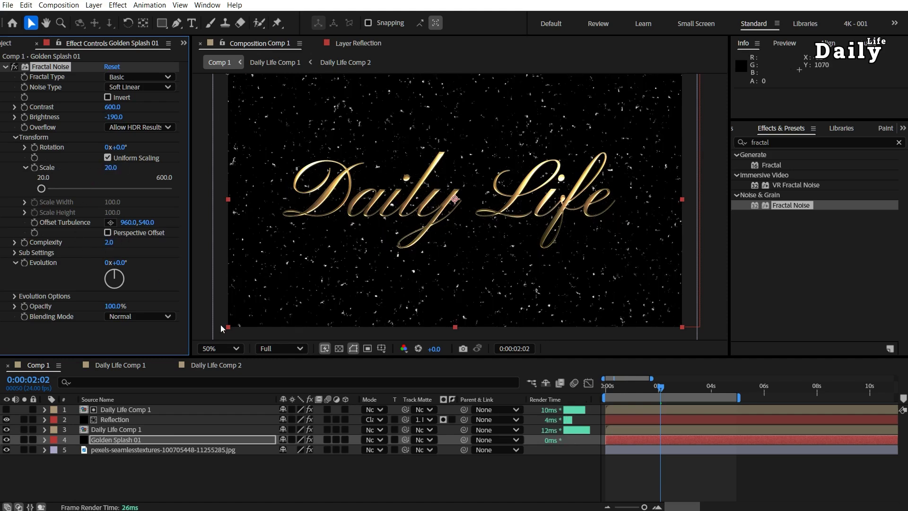
{"action": "key", "text": "ctrl+z"}
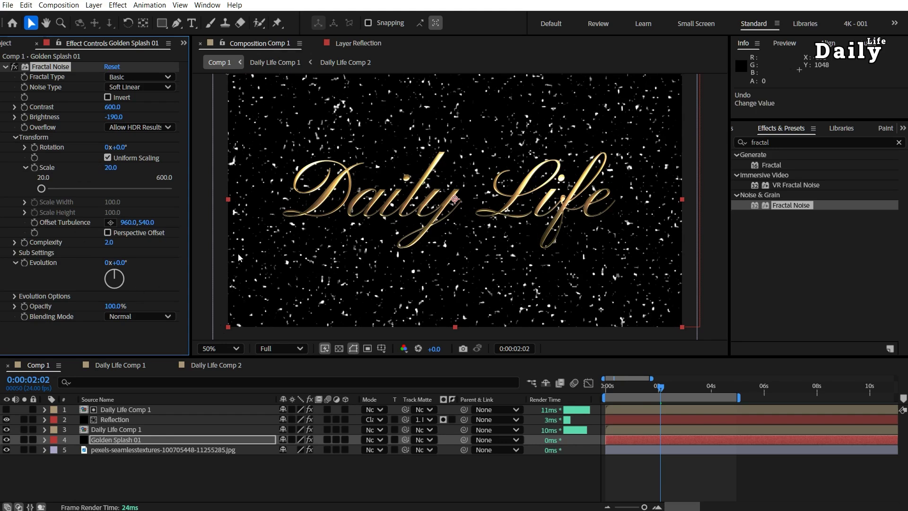
Step: Search the effects for "extract" and apply the Extract keying effect to Golden Splash 01
{"action": "double_click", "coordinate": [761, 142]}
{"action": "type", "text": "ex"}
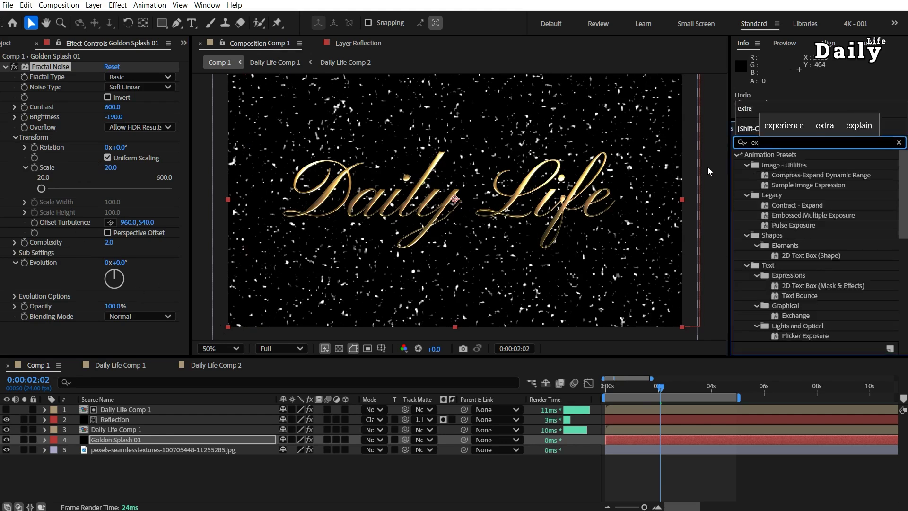
{"action": "type", "text": "tract"}
{"action": "left_click_drag", "start_coordinate": [773, 194], "coordinate": [152, 441]}
Step: Key out the black of Golden Splash 01 by setting Extract's Black Point to 175
{"action": "left_click_drag", "start_coordinate": [107, 311], "coordinate": [131, 310]}
{"action": "left_click", "coordinate": [108, 311]}
{"action": "type", "text": "175"}
{"action": "key", "text": "Return"}
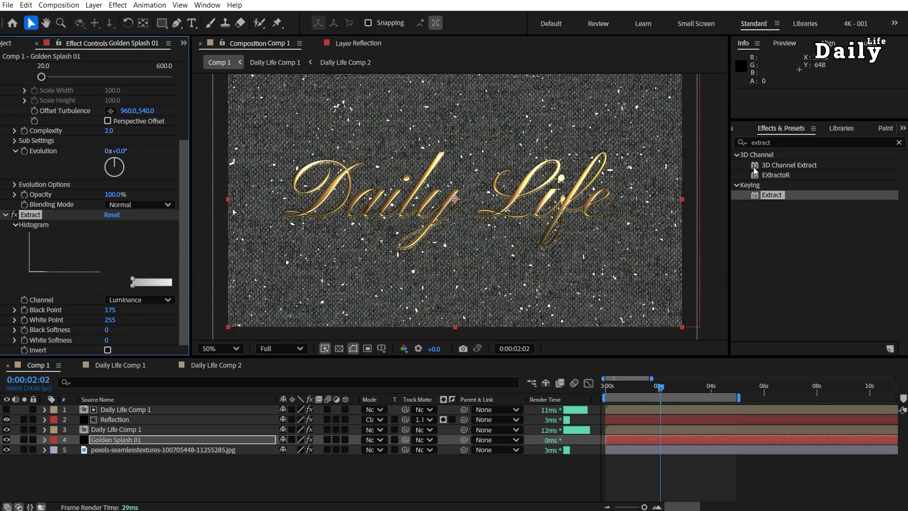
Step: Search the effects for "fill", apply Fill to Golden Splash 01 and set its color to F5C26F
{"action": "left_click", "coordinate": [771, 143]}
{"action": "type", "text": "fill"}
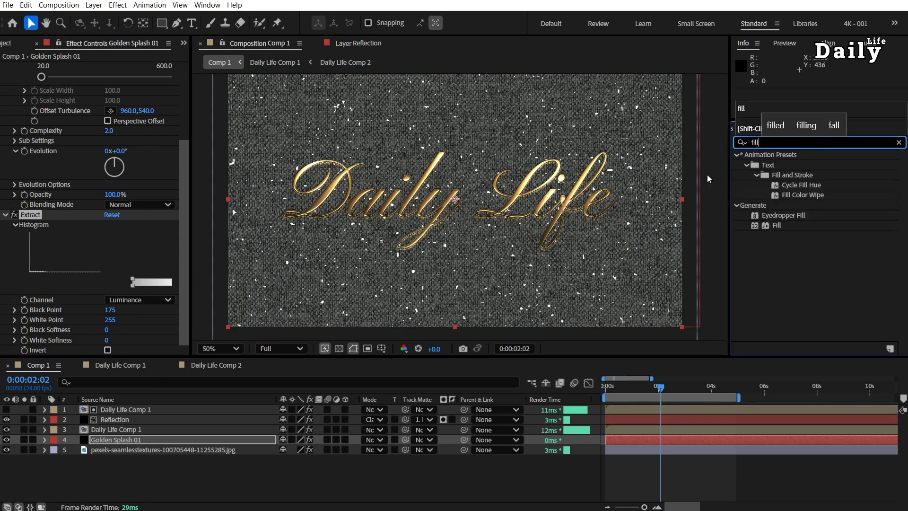
{"action": "left_click_drag", "start_coordinate": [776, 225], "coordinate": [132, 442]}
{"action": "left_click", "coordinate": [110, 310]}
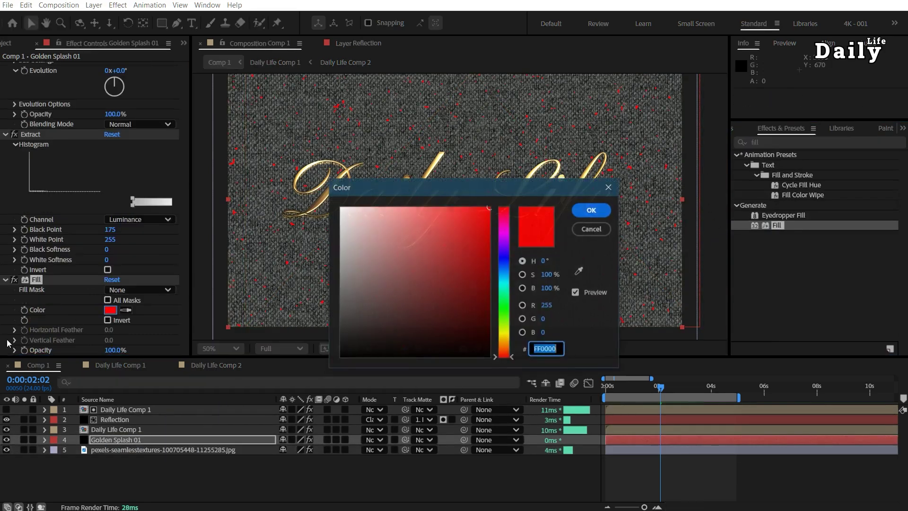
{"action": "type", "text": "F5C26F"}
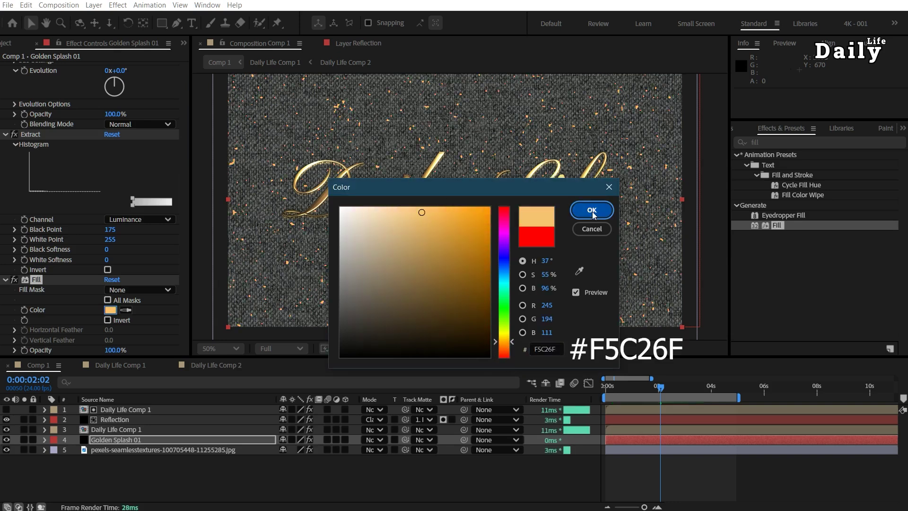
{"action": "left_click", "coordinate": [592, 210]}
Step: Set the Golden Splash 01 layer's blending mode to Overlay and check the specks on the fabric
{"action": "scroll", "coordinate": [458, 221], "scroll_direction": "up", "scroll_amount": 4}
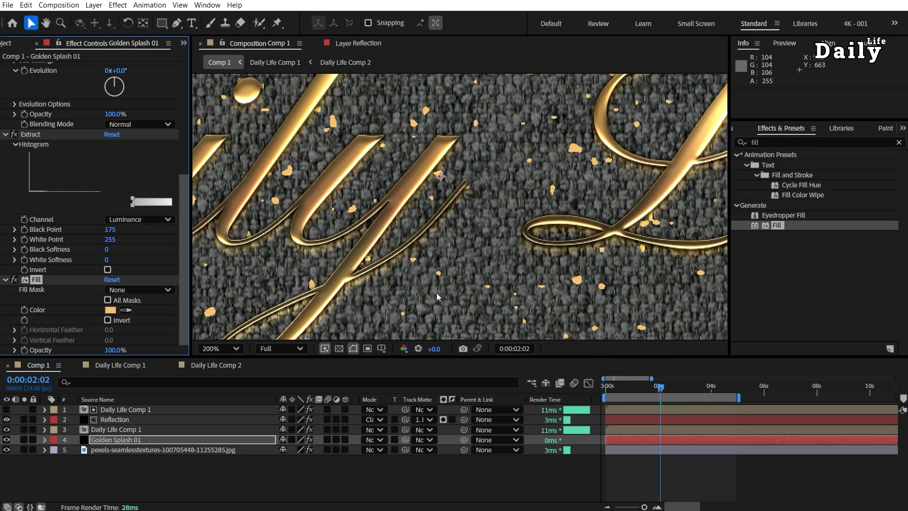
{"action": "left_click", "coordinate": [346, 439]}
{"action": "left_click", "coordinate": [381, 440]}
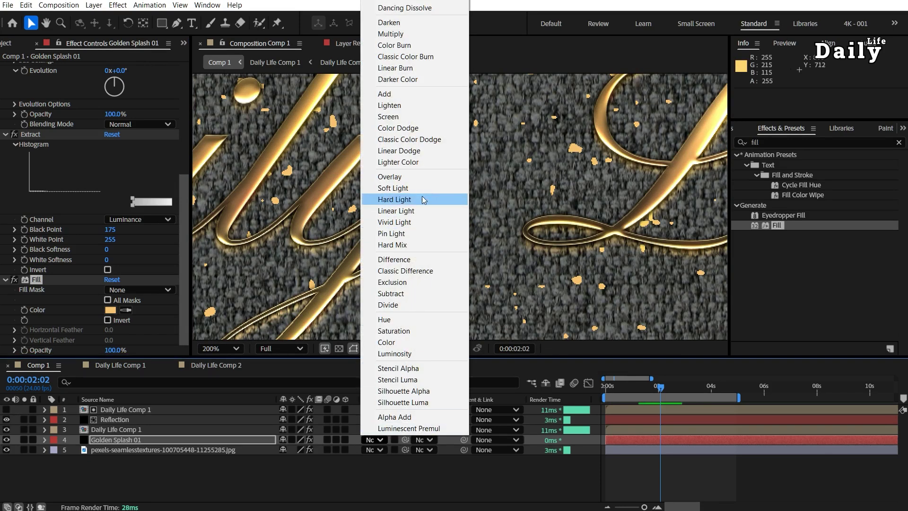
{"action": "left_click", "coordinate": [412, 177]}
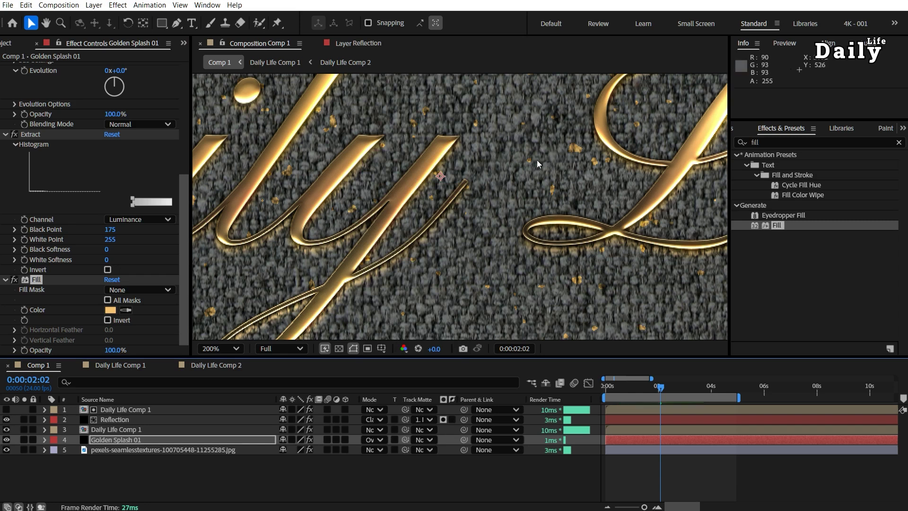
{"action": "scroll", "coordinate": [430, 211], "scroll_direction": "down", "scroll_amount": 3}
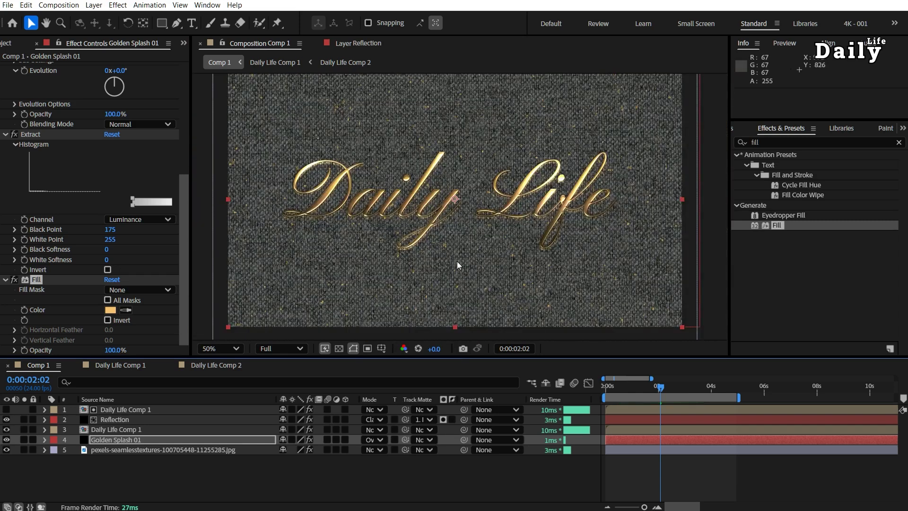
{"action": "scroll", "coordinate": [457, 257], "scroll_direction": "up", "scroll_amount": 1}
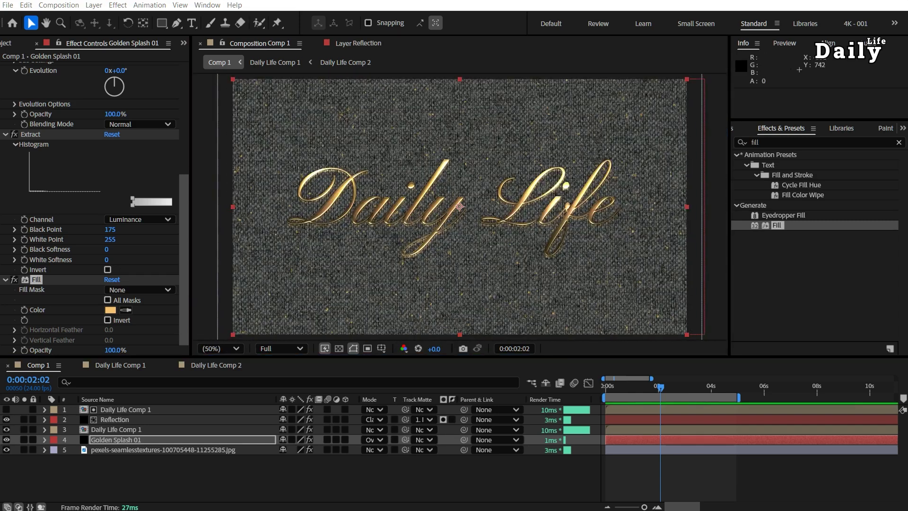
Step: Create a new solid named Golden Splash 02 and place it directly above Golden Splash 01
{"action": "left_click", "coordinate": [125, 477]}
{"action": "right_click", "coordinate": [129, 476]}
{"action": "mouse_move", "coordinate": [197, 354]}
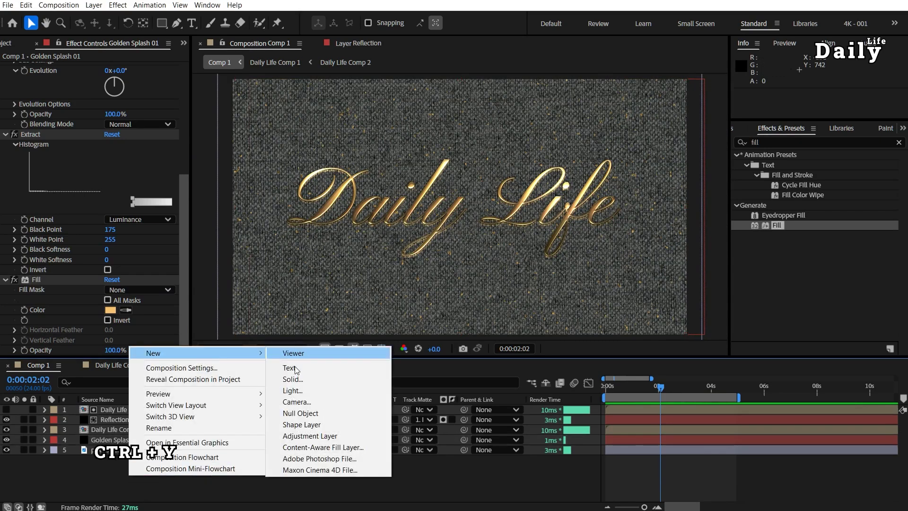
{"action": "left_click", "coordinate": [301, 377]}
{"action": "type", "text": "Golden Splash 02"}
{"action": "key", "text": "Return"}
{"action": "left_click_drag", "start_coordinate": [410, 411], "coordinate": [151, 448]}
Step: Search the effects for "cc star" and apply CC Star Burst to Golden Splash 02
{"action": "key", "text": "ctrl+f"}
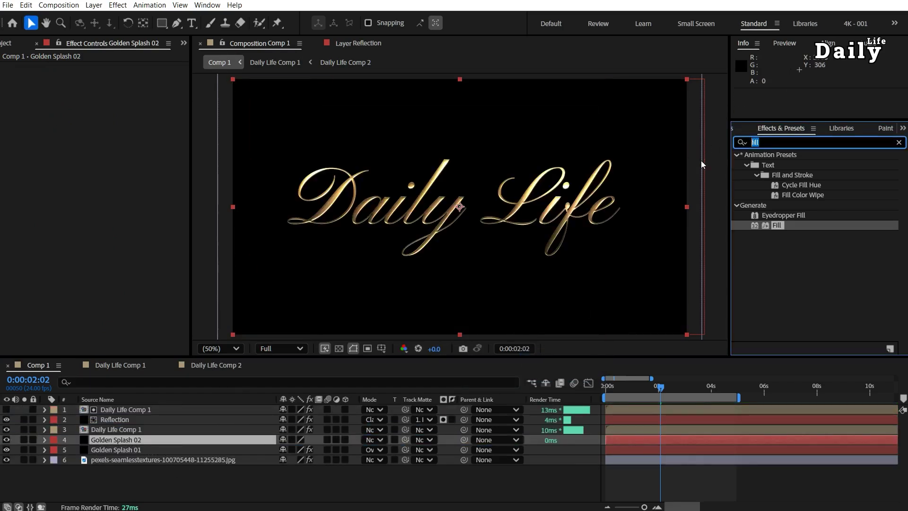
{"action": "type", "text": "cc star"}
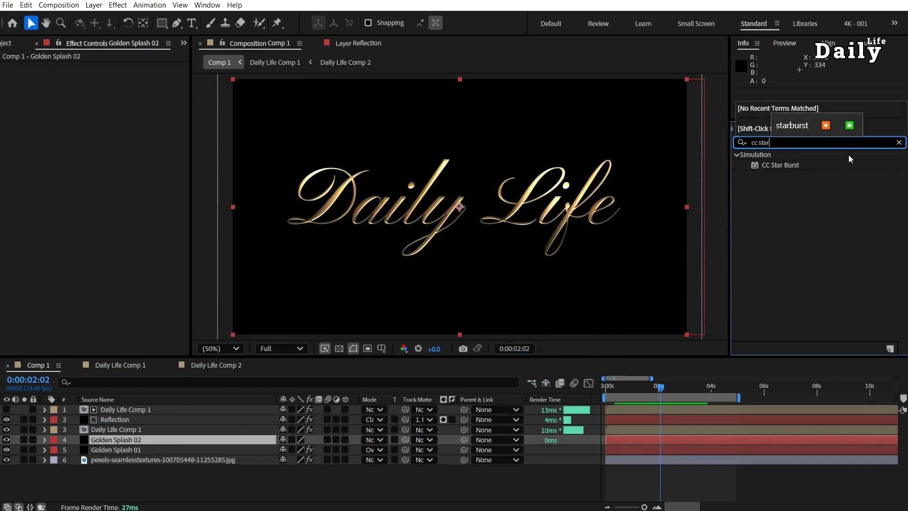
{"action": "left_click", "coordinate": [785, 166]}
{"action": "left_click_drag", "start_coordinate": [786, 166], "coordinate": [147, 441]}
Step: Set the CC Star Burst Speed to 0 and scrub the timeline to check that the particles stand still
{"action": "mouse_move", "coordinate": [661, 387]}
{"action": "left_mouse_down"}
{"action": "mouse_move", "coordinate": [631, 387]}
{"action": "mouse_move", "coordinate": [682, 387]}
{"action": "mouse_move", "coordinate": [637, 389]}
{"action": "mouse_move", "coordinate": [659, 387]}
{"action": "left_mouse_up"}
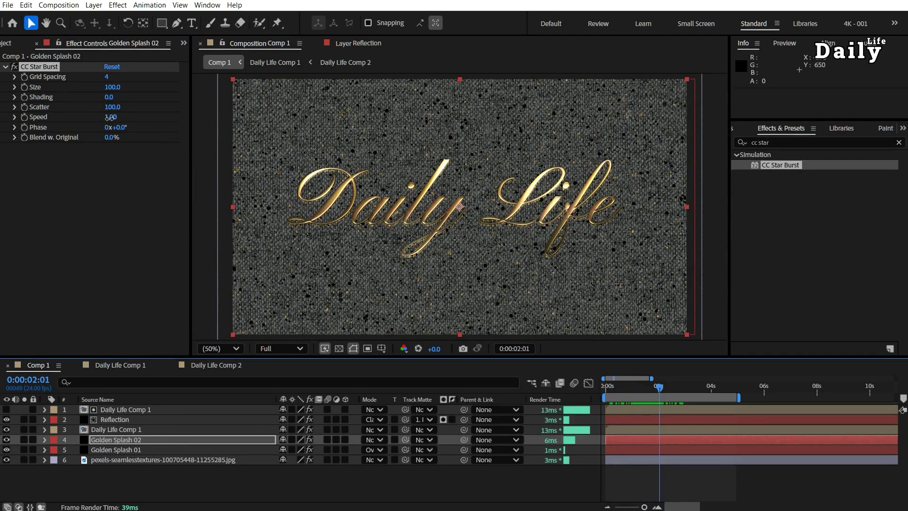
{"action": "left_click_drag", "start_coordinate": [109, 118], "coordinate": [90, 118]}
{"action": "left_click_drag", "start_coordinate": [659, 387], "coordinate": [657, 395]}
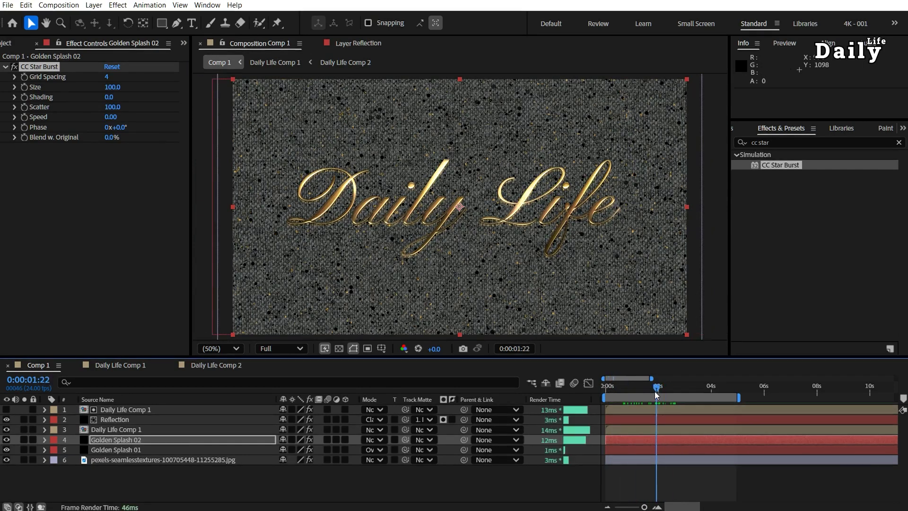
Step: Set the CC Star Burst Grid Spacing to 10 and Size to 50
{"action": "left_click", "coordinate": [108, 77]}
{"action": "type", "text": "10"}
{"action": "key", "text": "Return"}
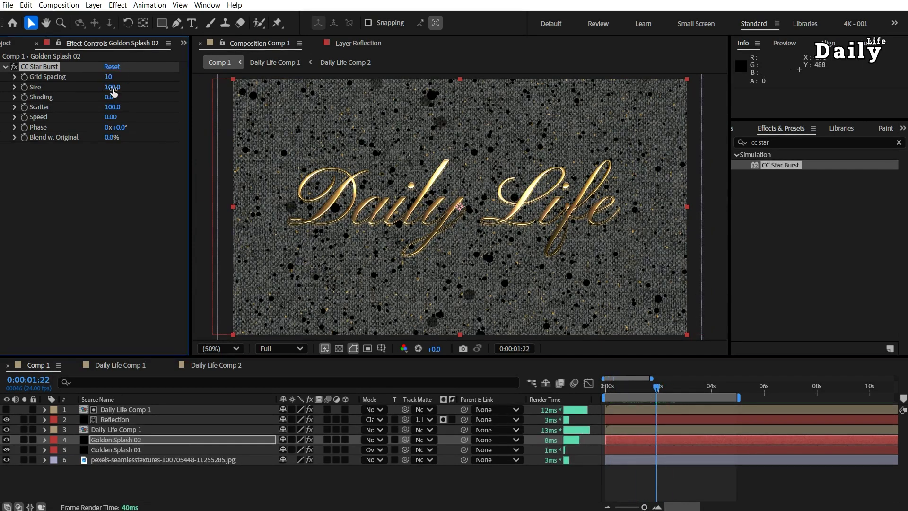
{"action": "type", "text": "50"}
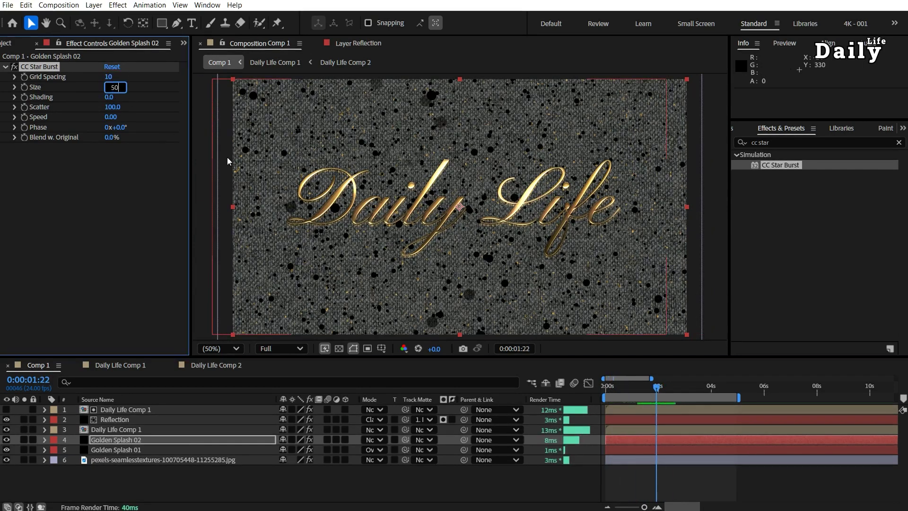
{"action": "key", "text": "Return"}
Step: Search the effects for "fil" and apply Fill to Golden Splash 02
{"action": "left_click", "coordinate": [778, 143]}
{"action": "type", "text": "fi"}
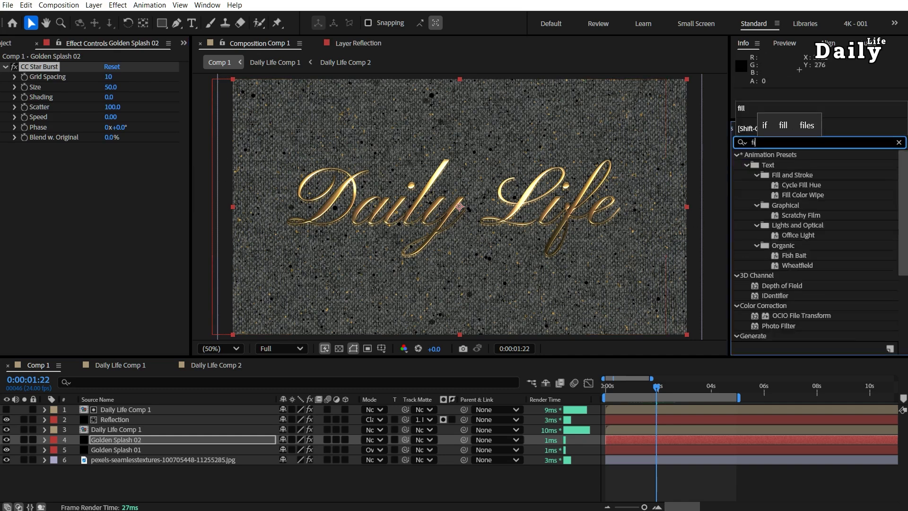
{"action": "type", "text": "l"}
{"action": "left_click_drag", "start_coordinate": [777, 275], "coordinate": [131, 439]}
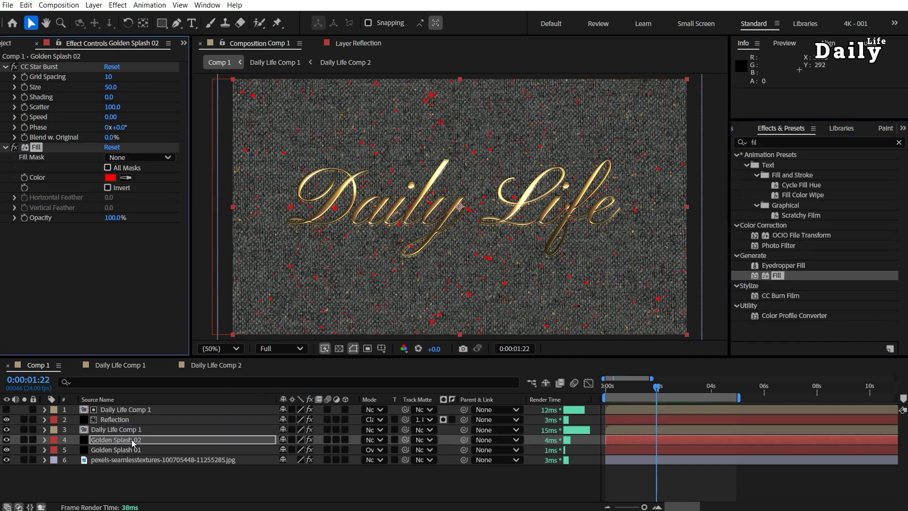
Step: Set the Golden Splash 02 Fill color to F5C26F and darken it to AB8649
{"action": "left_click", "coordinate": [110, 178]}
{"action": "type", "text": "F5C26F"}
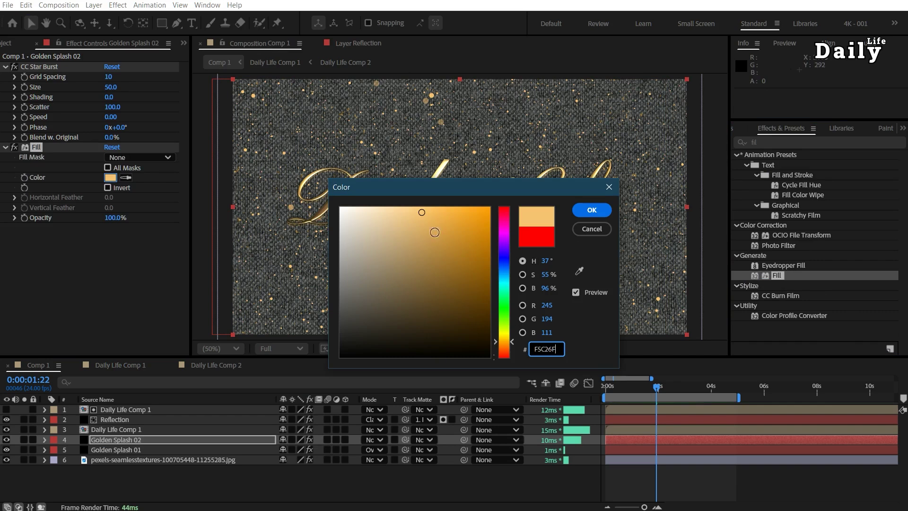
{"action": "left_click_drag", "start_coordinate": [421, 214], "coordinate": [426, 254]}
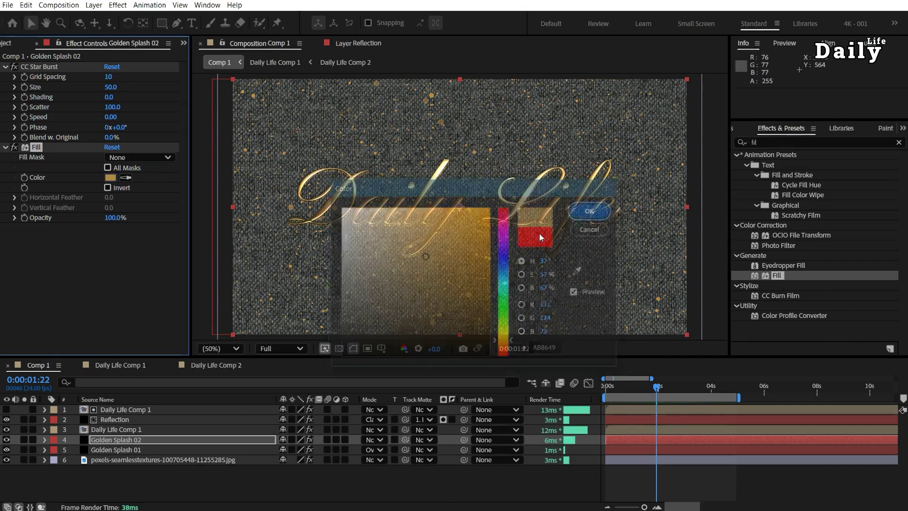
{"action": "key", "text": "Return"}
Step: Set the Golden Splash 02 layer's blending mode to Overlay and check the result close up
{"action": "key", "text": "period"}
{"action": "key", "text": "period"}
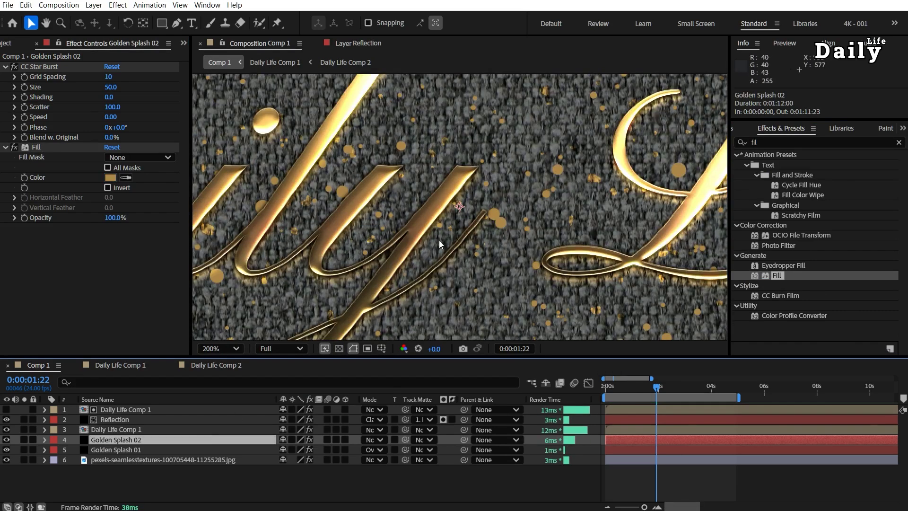
{"action": "left_click", "coordinate": [373, 439]}
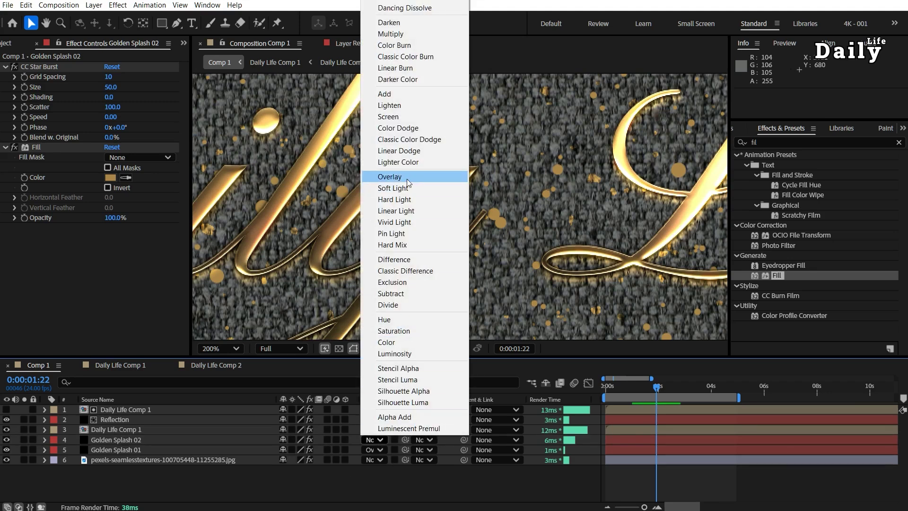
{"action": "left_click", "coordinate": [439, 175]}
{"action": "key", "text": "comma"}
{"action": "key", "text": "comma"}
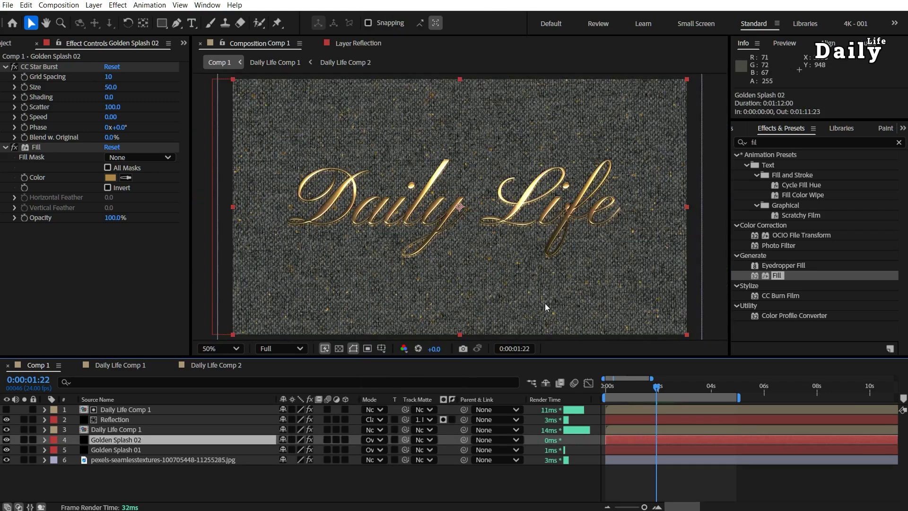
Step: Clear the effects search and create a black 1920 x 1080 solid named Light BG above Golden Splash 02
{"action": "left_click", "coordinate": [10, 46]}
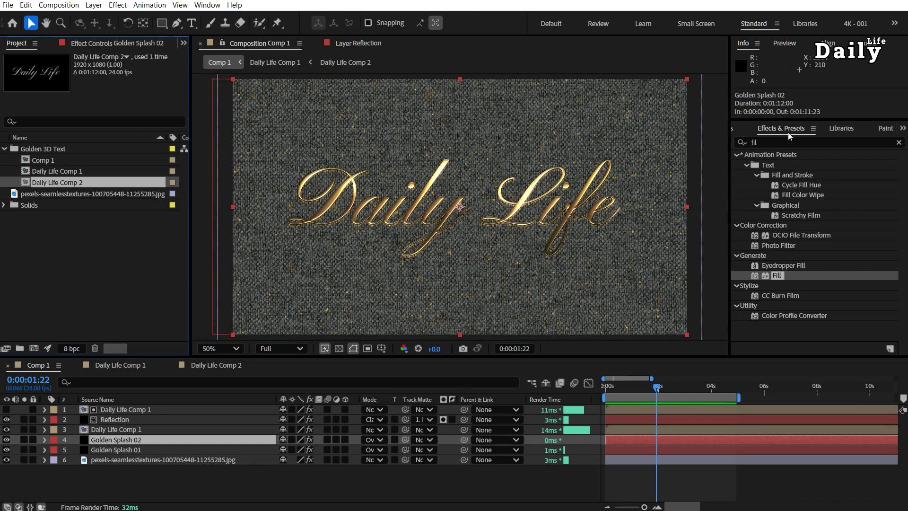
{"action": "left_click", "coordinate": [899, 142]}
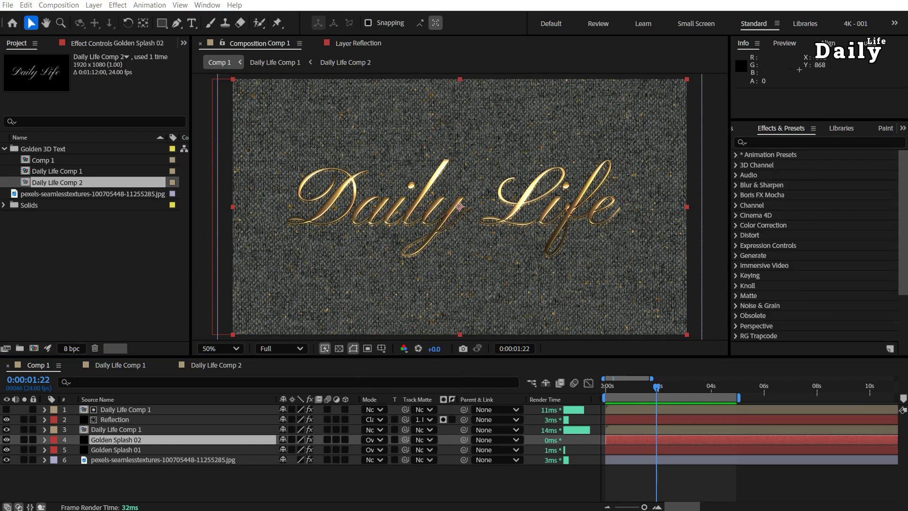
{"action": "right_click", "coordinate": [115, 486]}
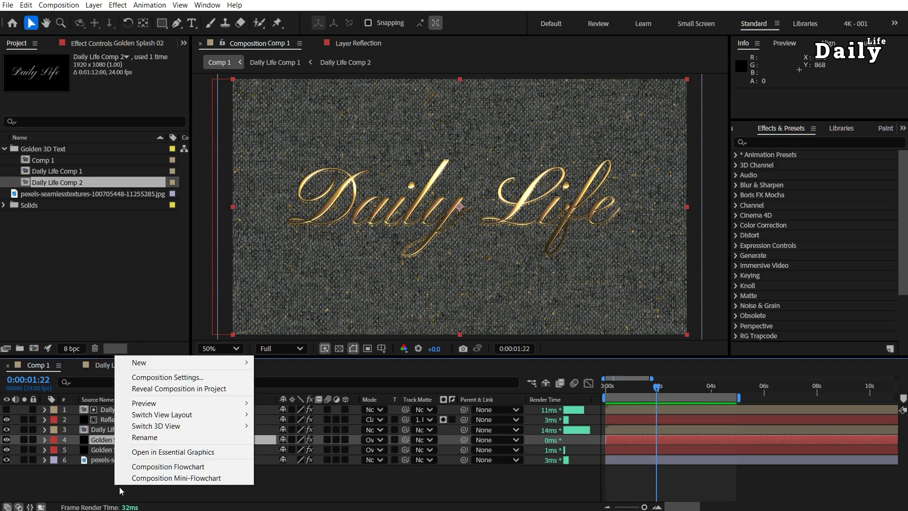
{"action": "mouse_move", "coordinate": [185, 362]}
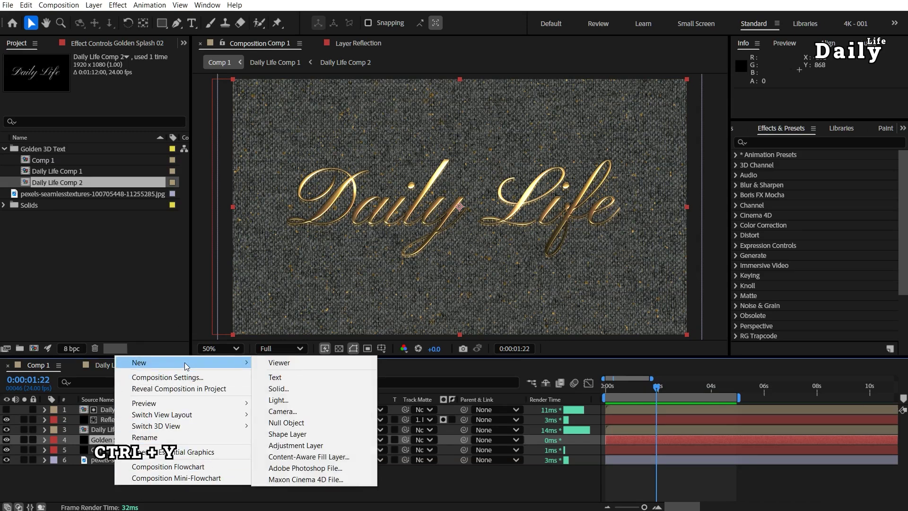
{"action": "left_click", "coordinate": [308, 388]}
{"action": "type", "text": "Light BG"}
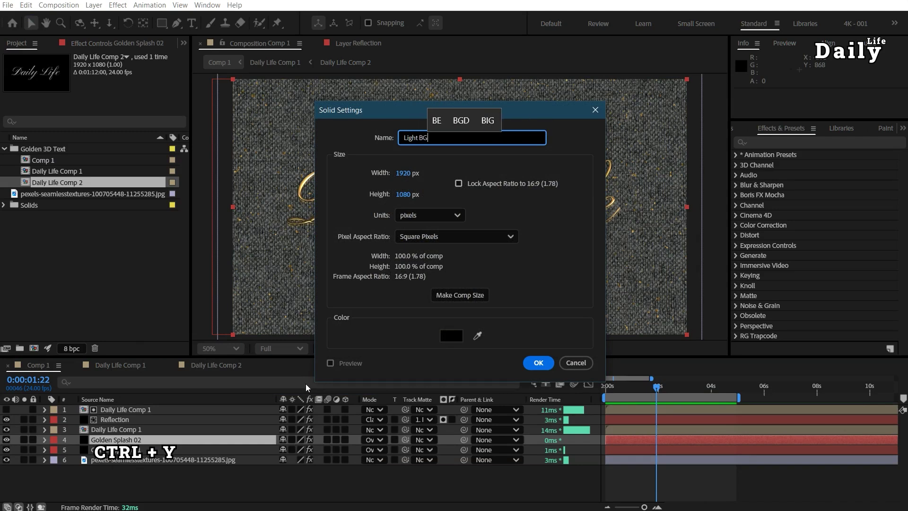
{"action": "key", "text": "Return"}
Step: Search the effects for "gradie", apply Gradient Ramp to the Light BG layer and set its shape to Radial Ramp
{"action": "left_click", "coordinate": [805, 142]}
{"action": "type", "text": "gradie"}
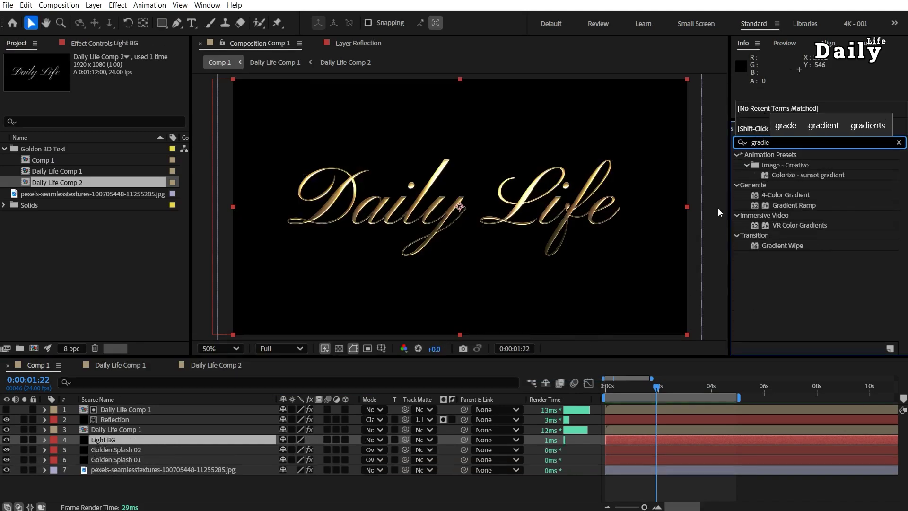
{"action": "left_click_drag", "start_coordinate": [794, 206], "coordinate": [111, 441]}
{"action": "left_click", "coordinate": [106, 118]}
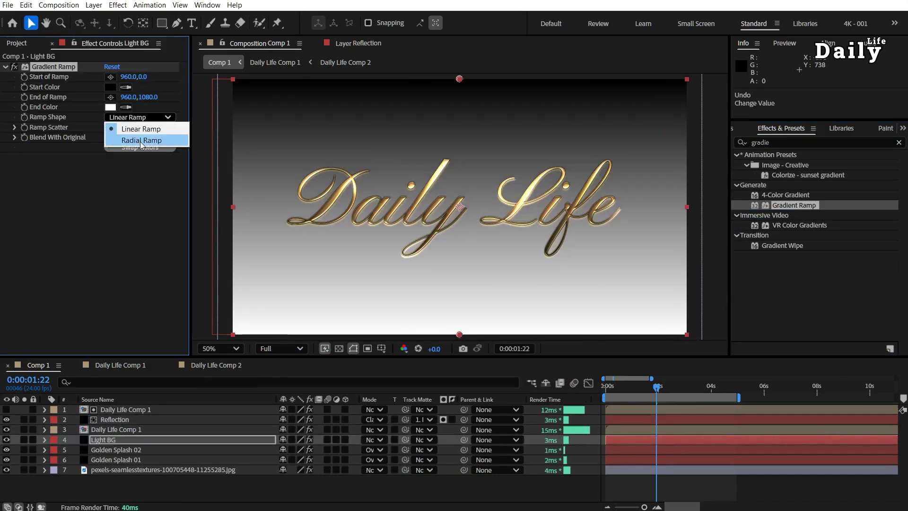
{"action": "left_click", "coordinate": [140, 141]}
Step: Set the Gradient Ramp's start color to white and its end color to dark gray
{"action": "left_click", "coordinate": [111, 87]}
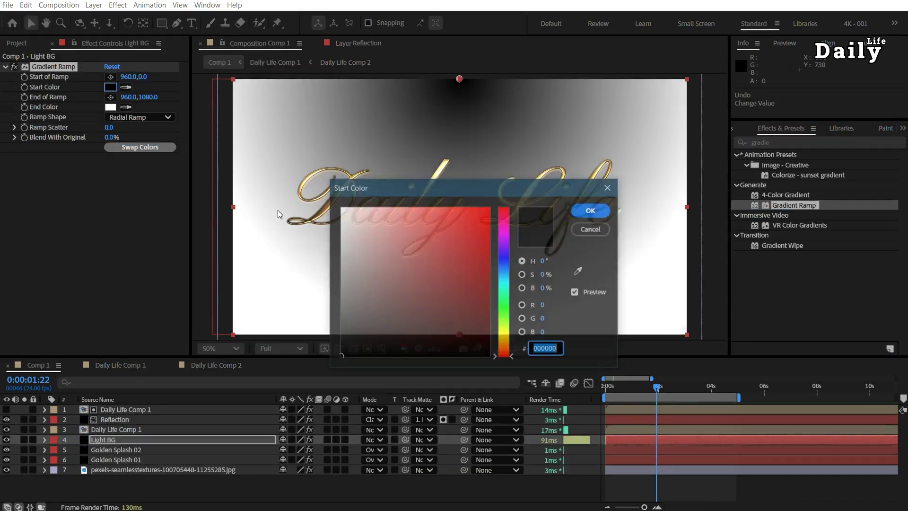
{"action": "left_click", "coordinate": [341, 207]}
{"action": "left_click", "coordinate": [597, 216]}
{"action": "left_click", "coordinate": [110, 107]}
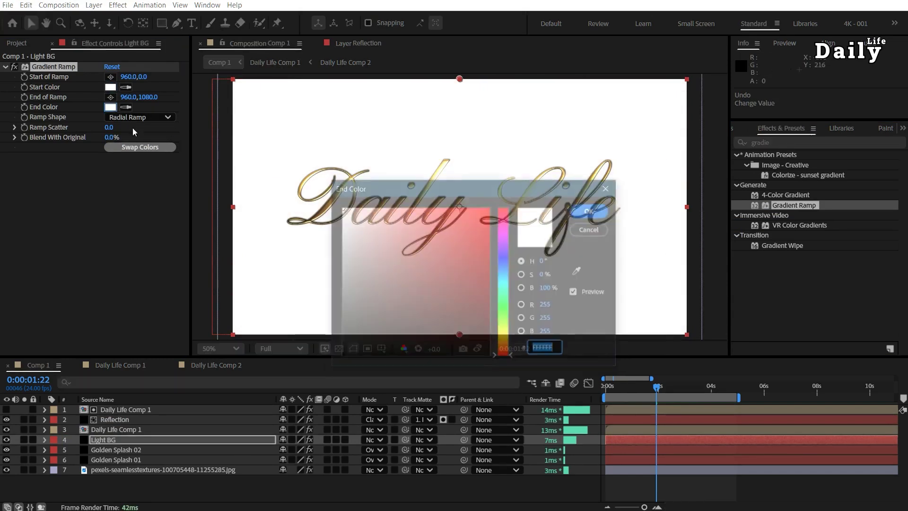
{"action": "left_click_drag", "start_coordinate": [339, 268], "coordinate": [333, 325]}
{"action": "left_click", "coordinate": [590, 213]}
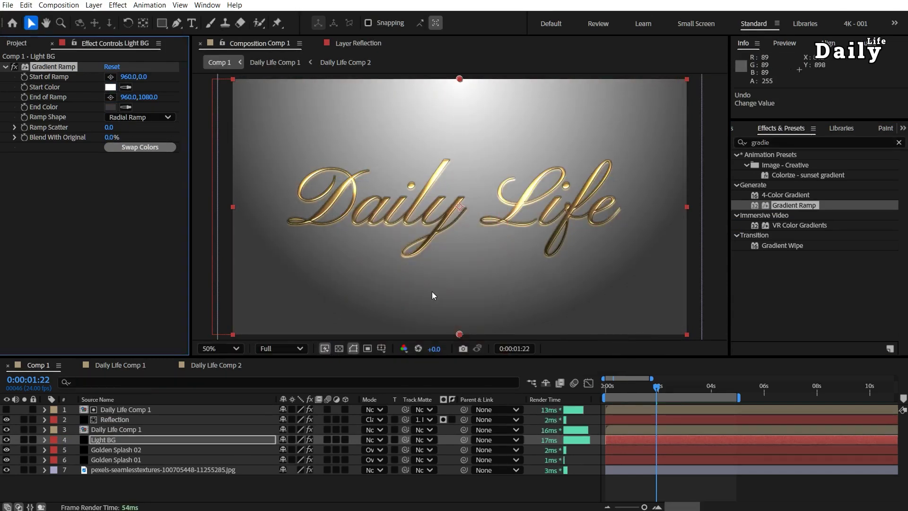
Step: Place the ramp's start at 354, 208 and its end at 1546, 796, and set Light BG's blending mode to Multiply
{"action": "left_click", "coordinate": [111, 76]}
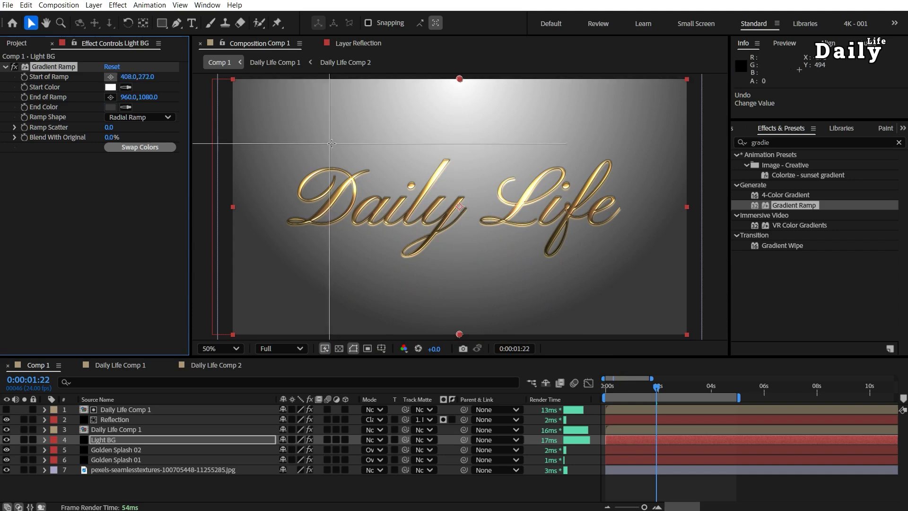
{"action": "left_click", "coordinate": [334, 136]}
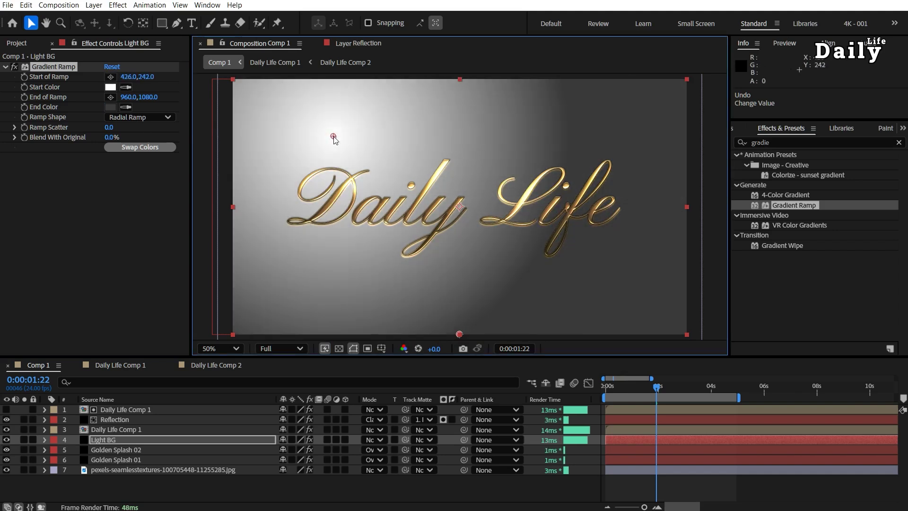
{"action": "left_click", "coordinate": [111, 97]}
{"action": "left_click", "coordinate": [536, 285]}
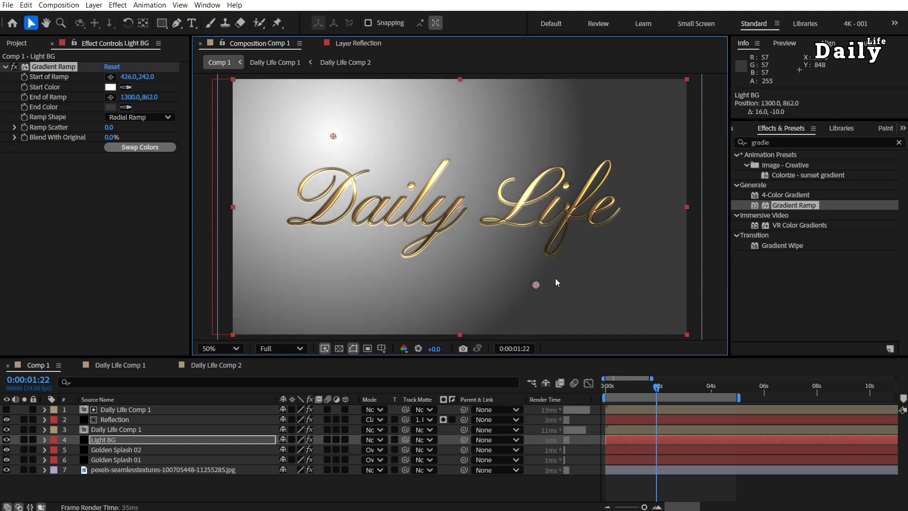
{"action": "left_click_drag", "start_coordinate": [556, 278], "coordinate": [603, 262]}
{"action": "left_click_drag", "start_coordinate": [334, 136], "coordinate": [317, 128]}
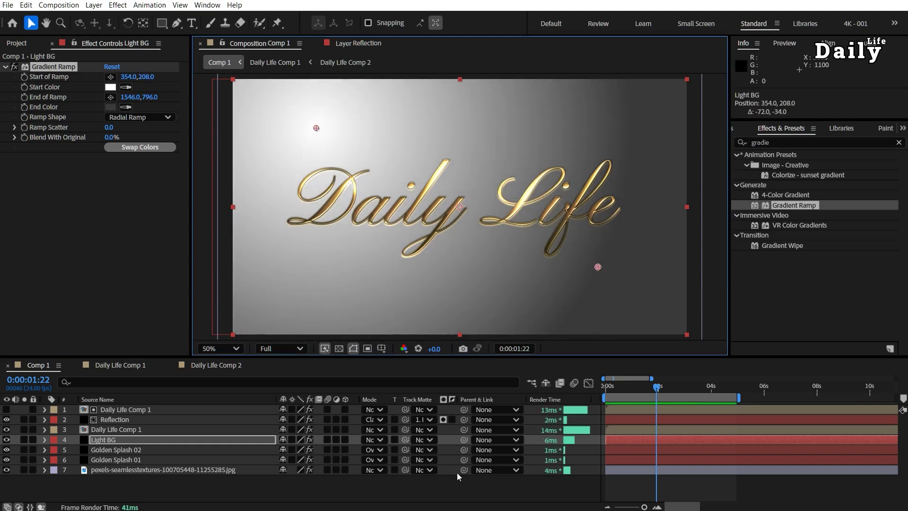
{"action": "left_click", "coordinate": [380, 440]}
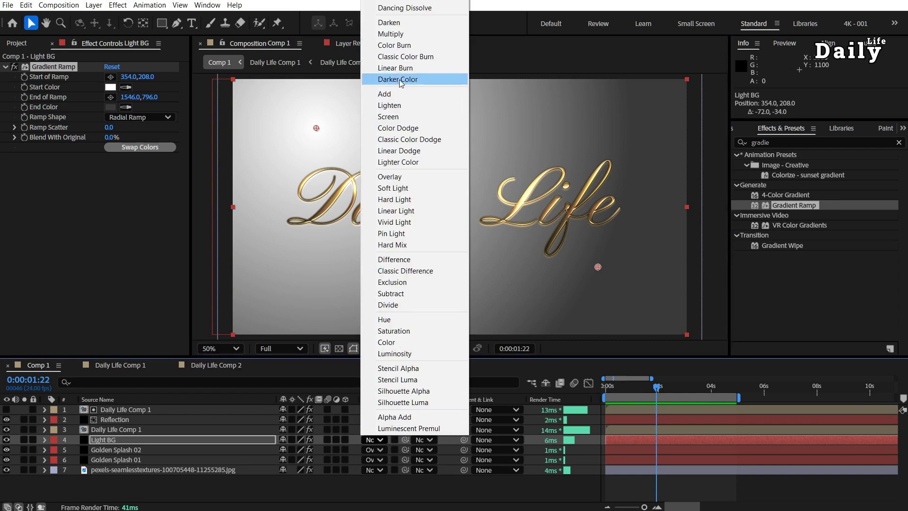
{"action": "left_click", "coordinate": [401, 35]}
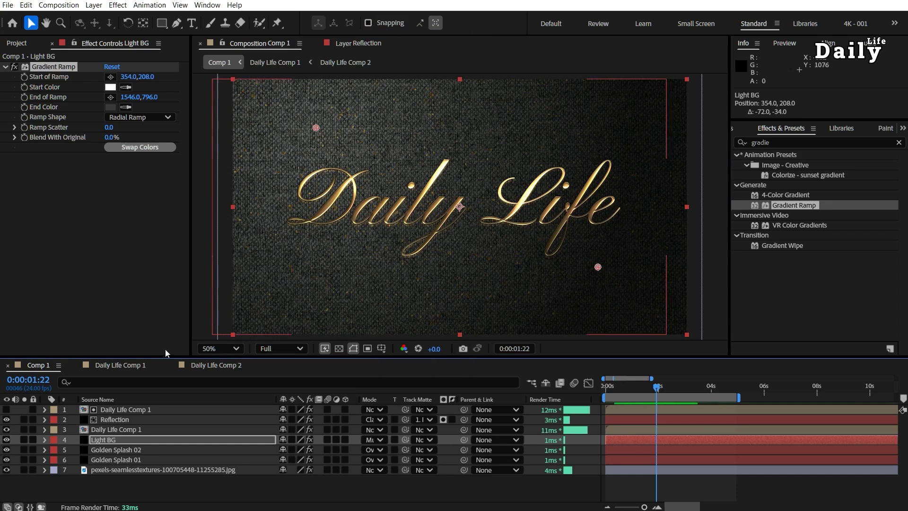
Step: Hide Light BG and try lighting the scene with a white 76% spot light, making the layers 3D and shifting its point of interest
{"action": "left_click", "coordinate": [6, 440]}
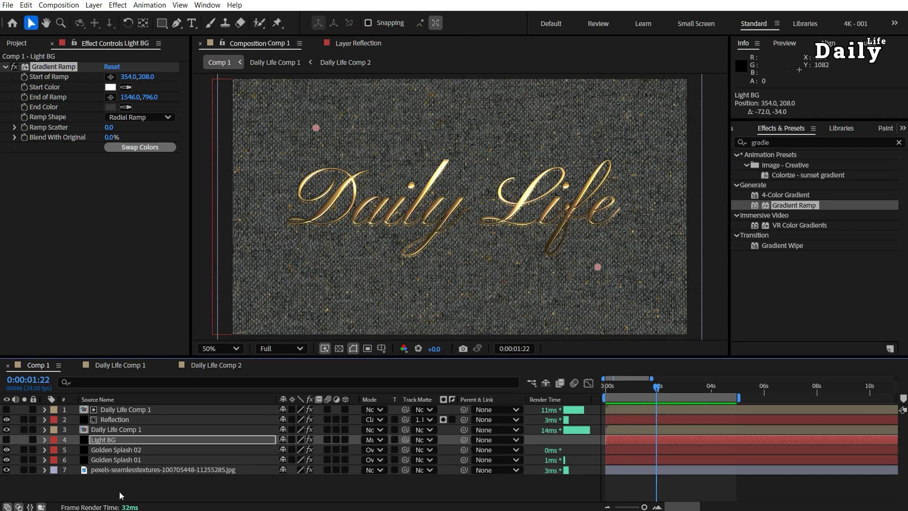
{"action": "right_click", "coordinate": [120, 495]}
{"action": "mouse_move", "coordinate": [152, 358]}
{"action": "left_click", "coordinate": [312, 401]}
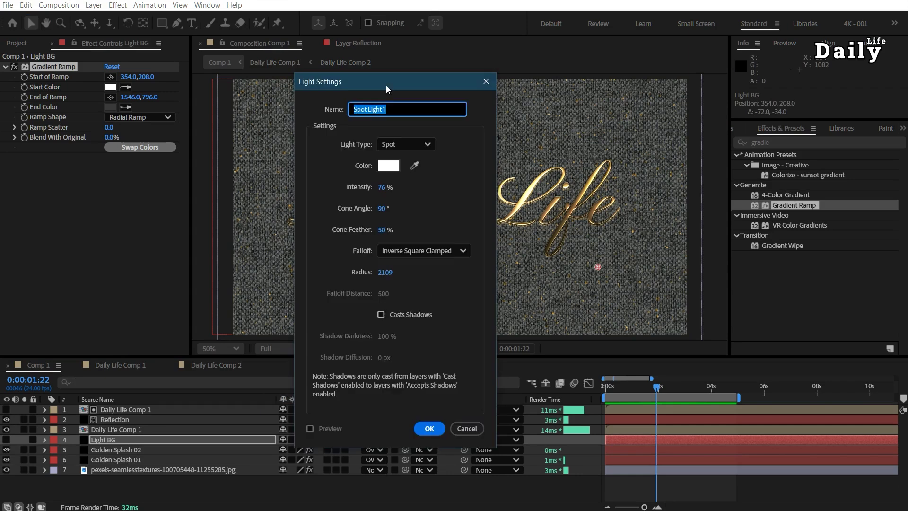
{"action": "left_click", "coordinate": [429, 428]}
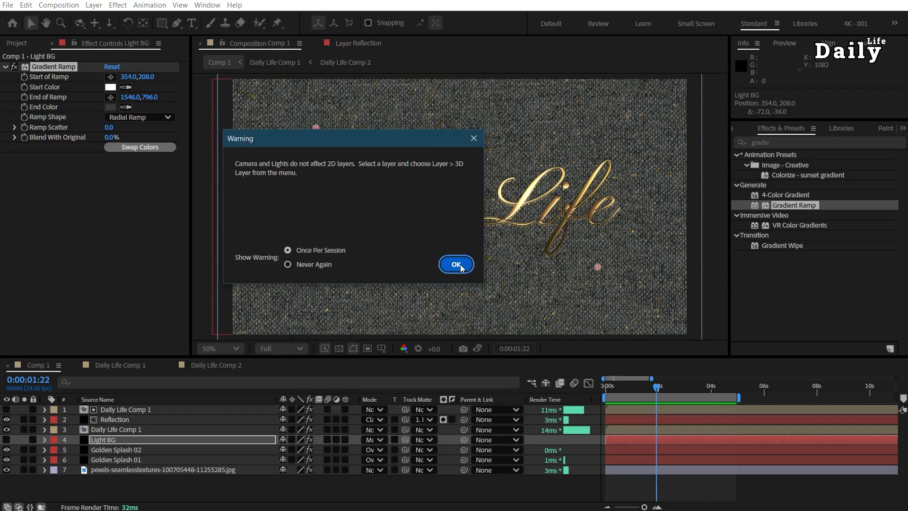
{"action": "left_click", "coordinate": [455, 265]}
{"action": "left_click_drag", "start_coordinate": [345, 409], "coordinate": [345, 480]}
{"action": "left_click_drag", "start_coordinate": [464, 210], "coordinate": [413, 230]}
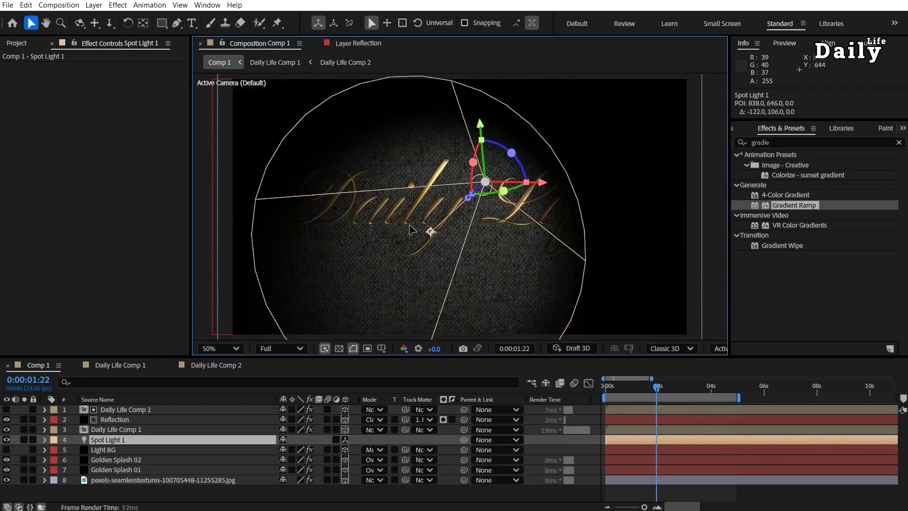
Step: Delete the spot light and restore the layers to 2D with Light BG visible
{"action": "key", "text": "Delete"}
{"action": "left_click", "coordinate": [134, 440]}
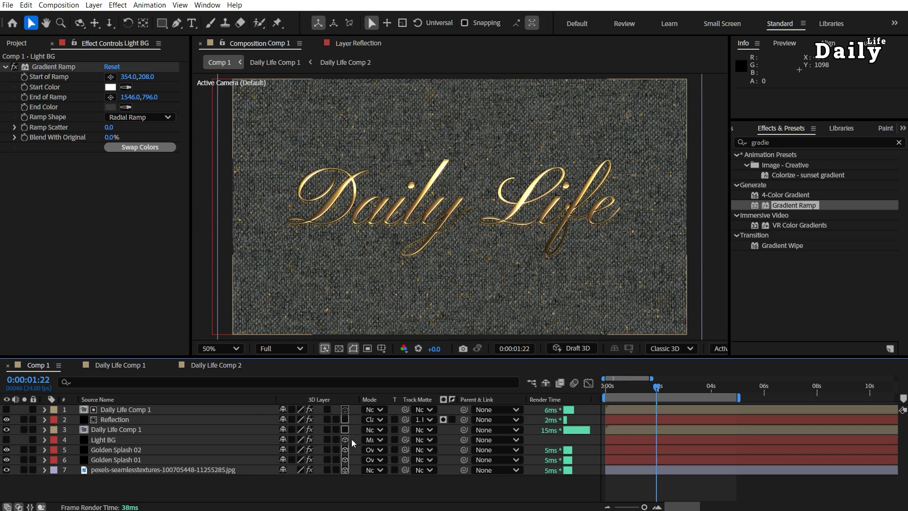
{"action": "left_click_drag", "start_coordinate": [345, 410], "coordinate": [346, 471]}
{"action": "left_click", "coordinate": [7, 440]}
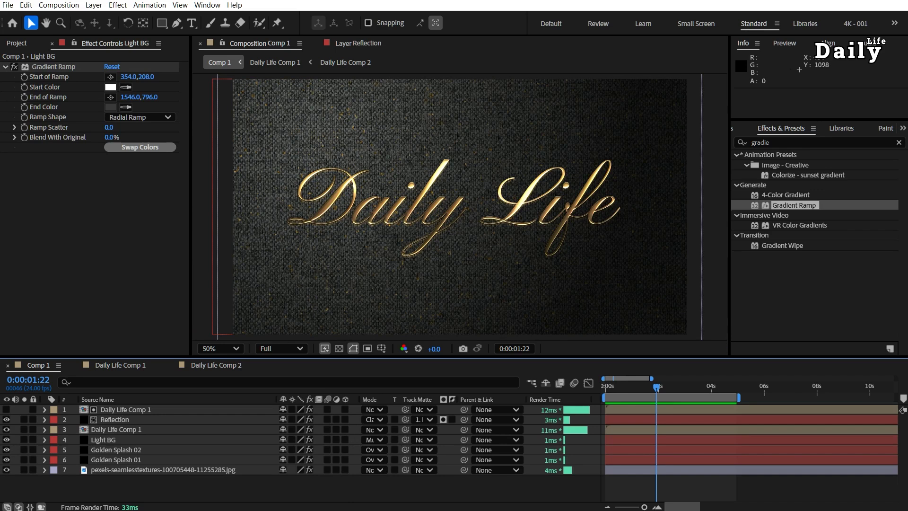
Step: Create a 1920 x 1080 solid named Light 01 with the color F6BC7A
{"action": "right_click", "coordinate": [137, 492]}
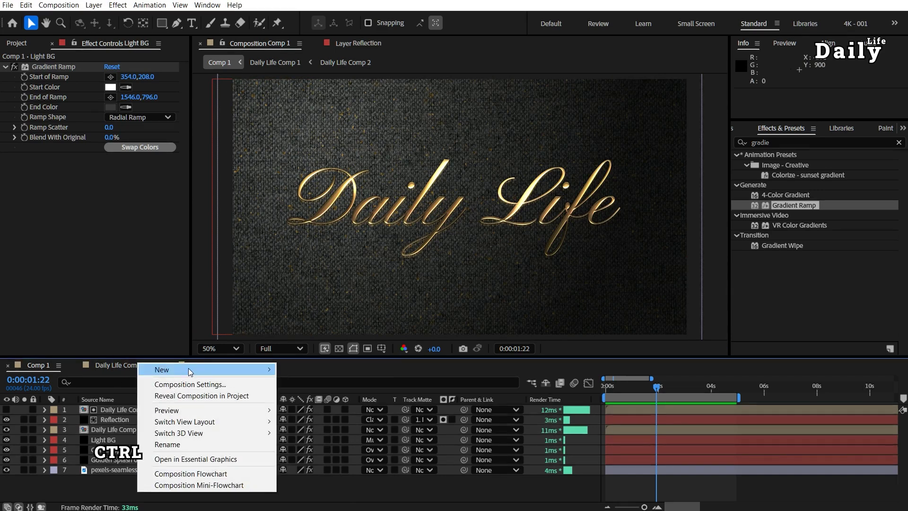
{"action": "key", "text": "ctrl+y"}
{"action": "type", "text": "Light 01"}
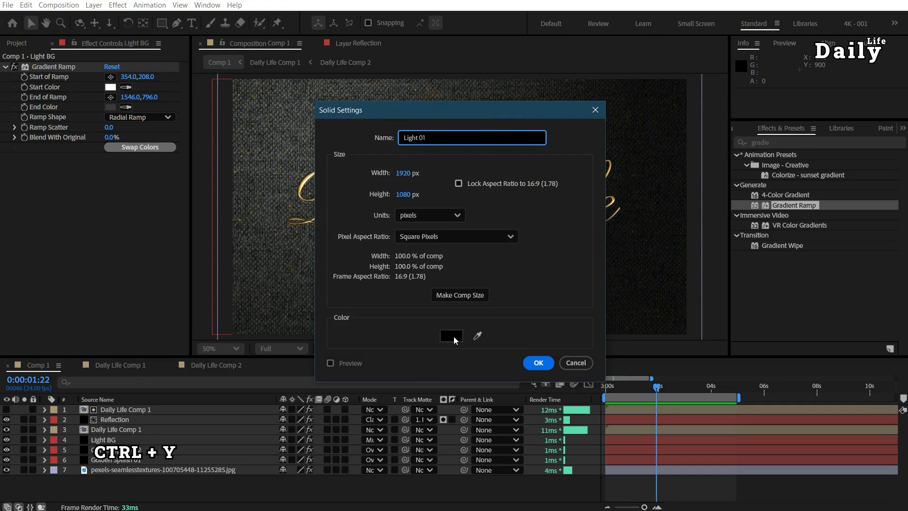
{"action": "left_click", "coordinate": [451, 336]}
{"action": "left_click_drag", "start_coordinate": [562, 350], "coordinate": [522, 345]}
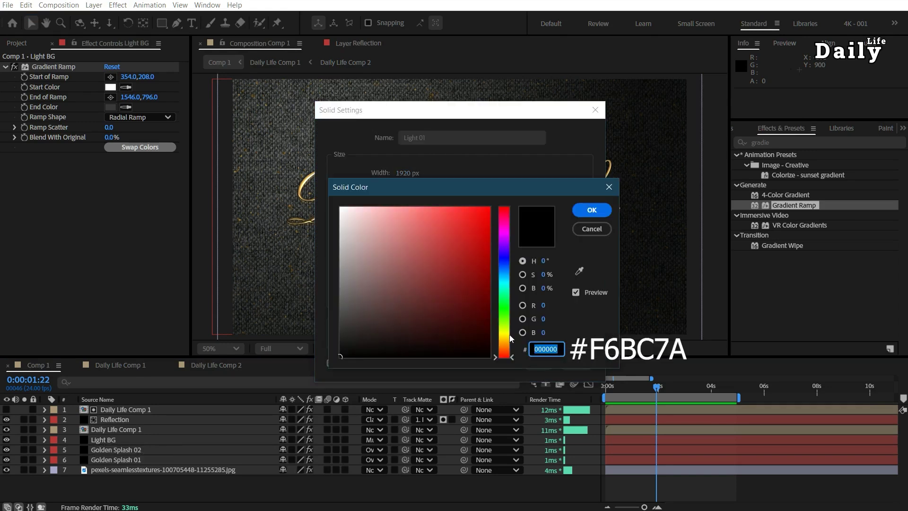
{"action": "type", "text": "F6BC7A"}
{"action": "left_click", "coordinate": [595, 215]}
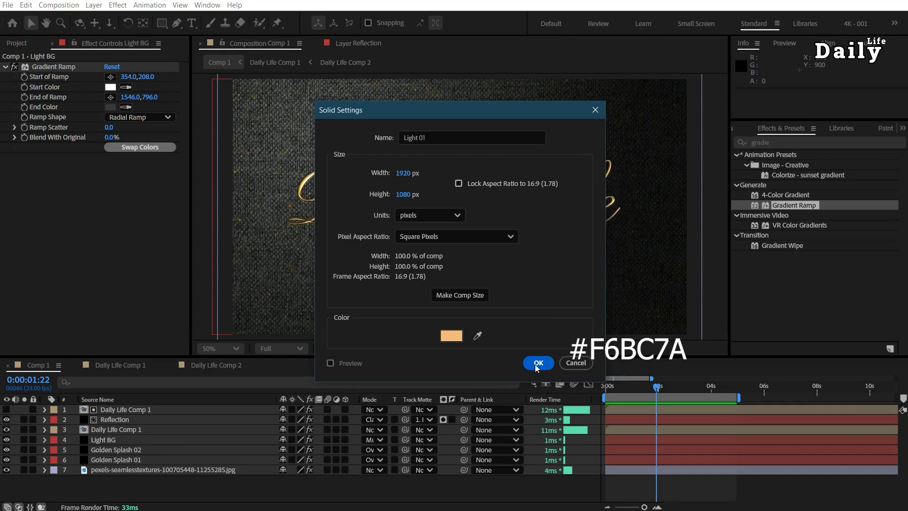
{"action": "left_click", "coordinate": [538, 366]}
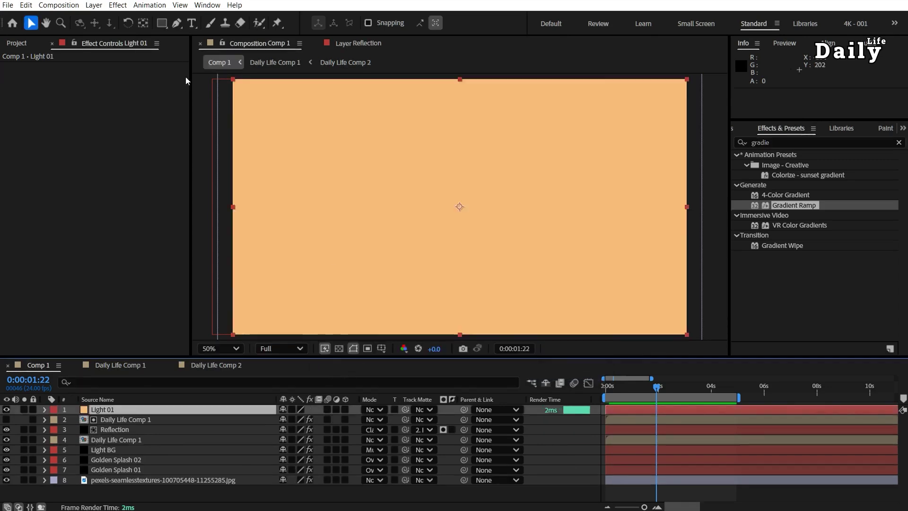
Step: Draw a curved Pen tool mask on Light 01 around the frame's upper-left corner and upper edge, and refine its lower points
{"action": "left_click", "coordinate": [177, 22]}
{"action": "key", "text": "comma"}
{"action": "left_click", "coordinate": [321, 186]}
{"action": "left_click", "coordinate": [314, 117]}
{"action": "left_click", "coordinate": [556, 115]}
{"action": "left_click_drag", "start_coordinate": [468, 153], "coordinate": [418, 158]}
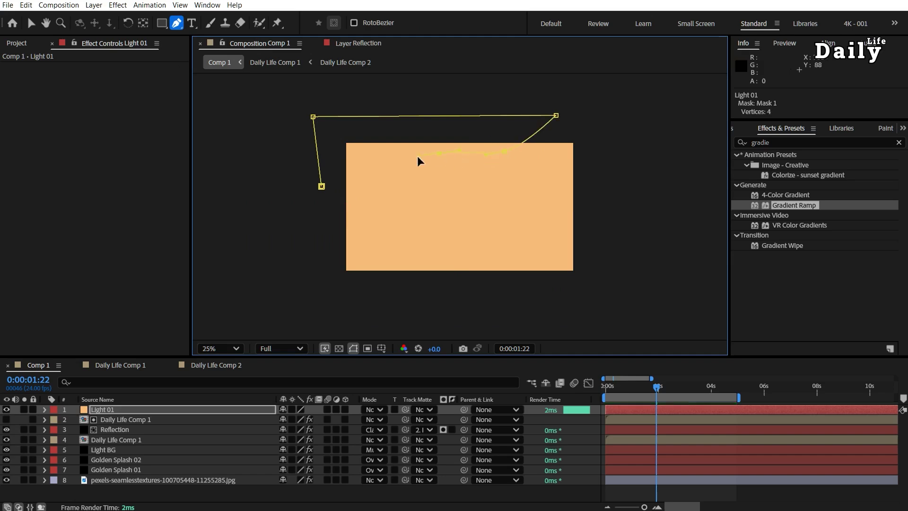
{"action": "left_click", "coordinate": [360, 190]}
{"action": "left_click", "coordinate": [322, 186]}
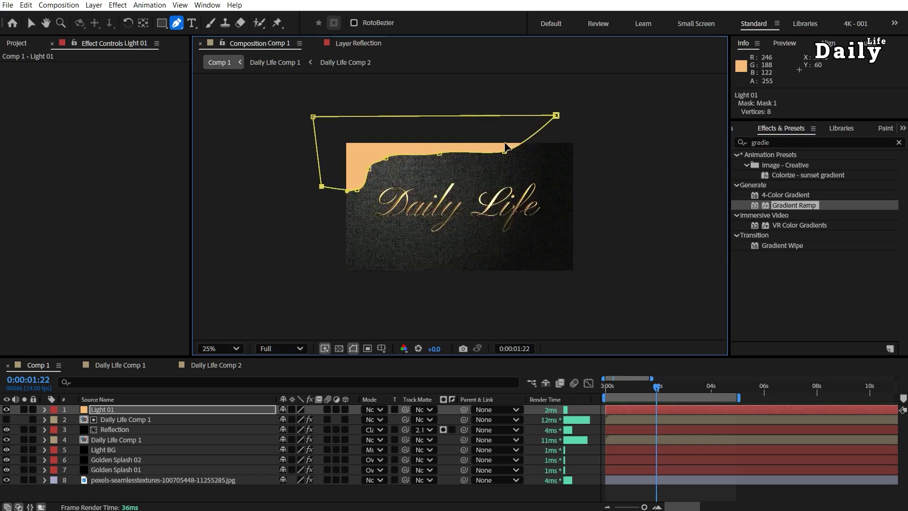
{"action": "left_click_drag", "start_coordinate": [439, 154], "coordinate": [342, 188]}
Step: Feather the Light 01 mask by 375 pixels
{"action": "left_click", "coordinate": [112, 410]}
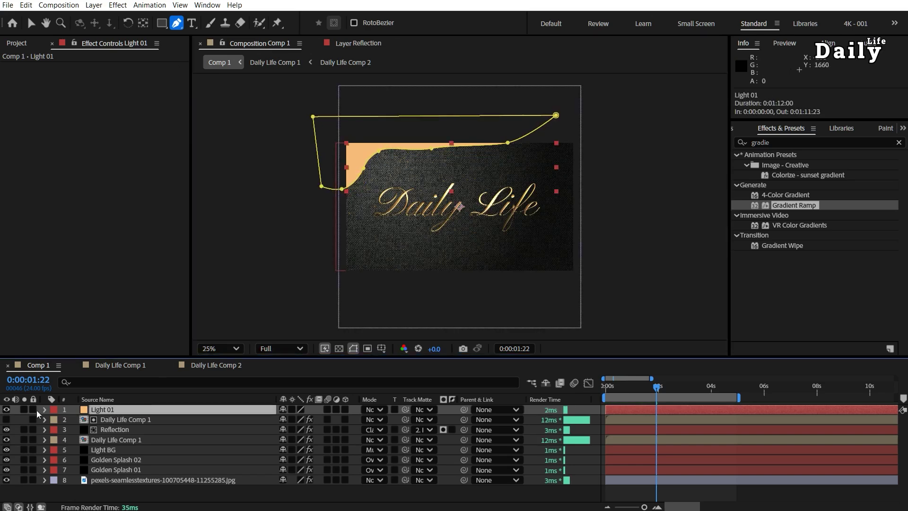
{"action": "left_click", "coordinate": [45, 410]}
{"action": "left_click", "coordinate": [54, 420]}
{"action": "left_click", "coordinate": [65, 430]}
{"action": "left_click_drag", "start_coordinate": [298, 455], "coordinate": [489, 434]}
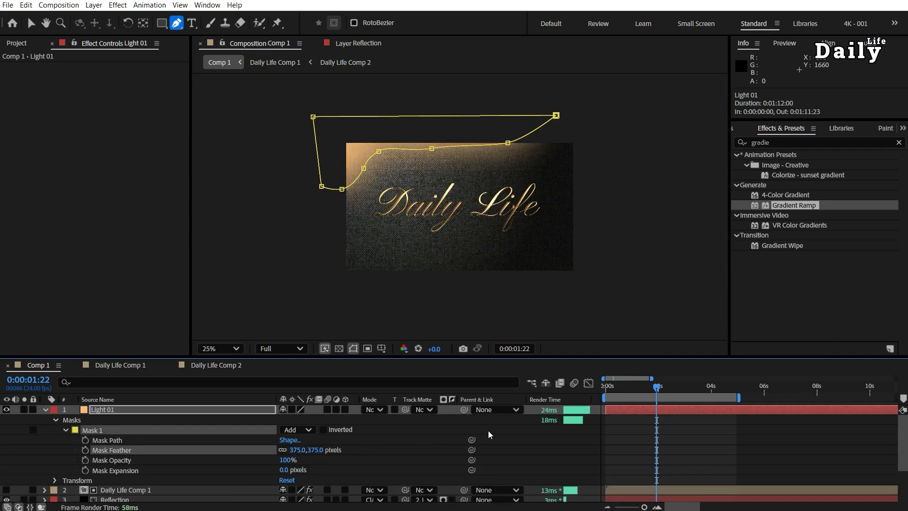
{"action": "key", "text": "period"}
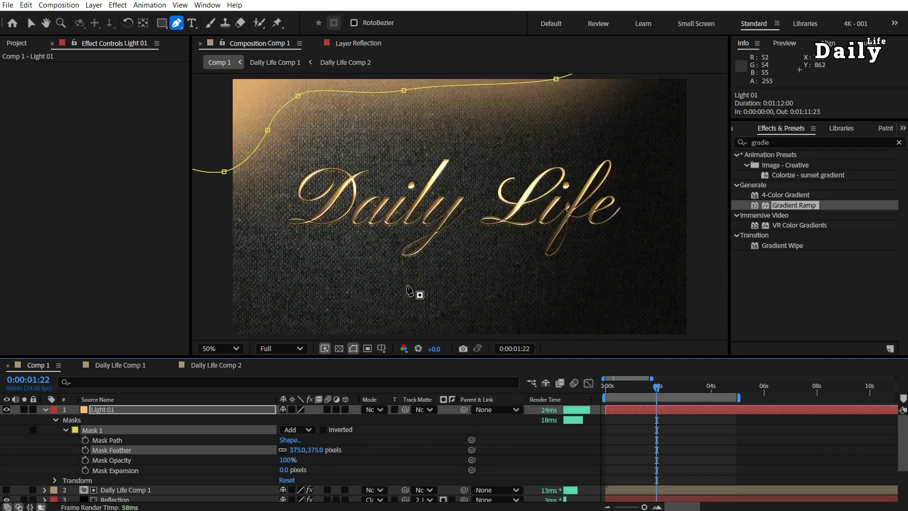
Step: Set Light 01's blending mode to Linear Dodge and its opacity to 50%
{"action": "left_click", "coordinate": [374, 410]}
{"action": "left_click", "coordinate": [409, 122]}
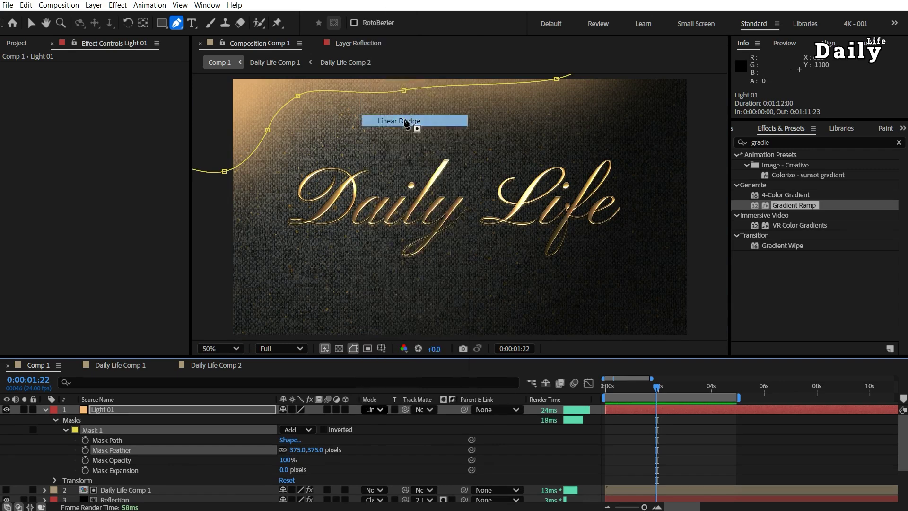
{"action": "left_click", "coordinate": [55, 480]}
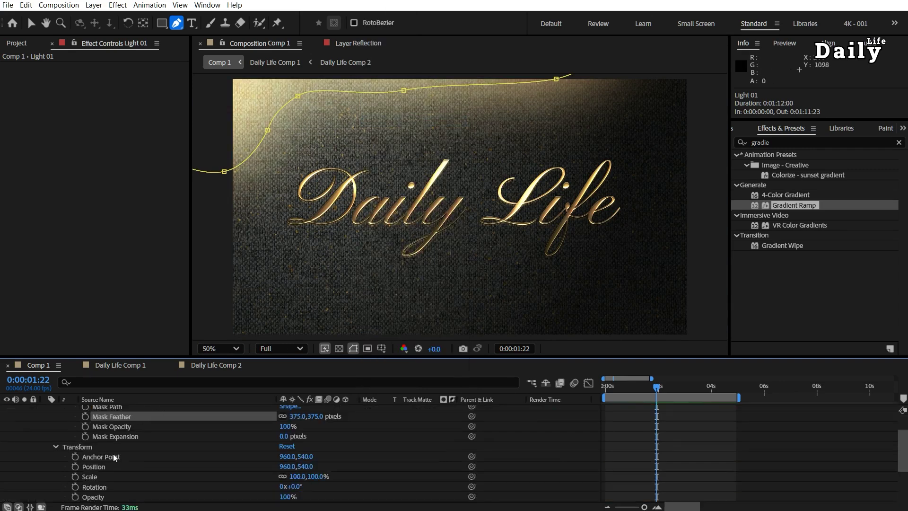
{"action": "mouse_move", "coordinate": [294, 497]}
{"action": "left_mouse_down"}
{"action": "mouse_move", "coordinate": [267, 497]}
{"action": "mouse_move", "coordinate": [283, 506]}
{"action": "left_mouse_up"}
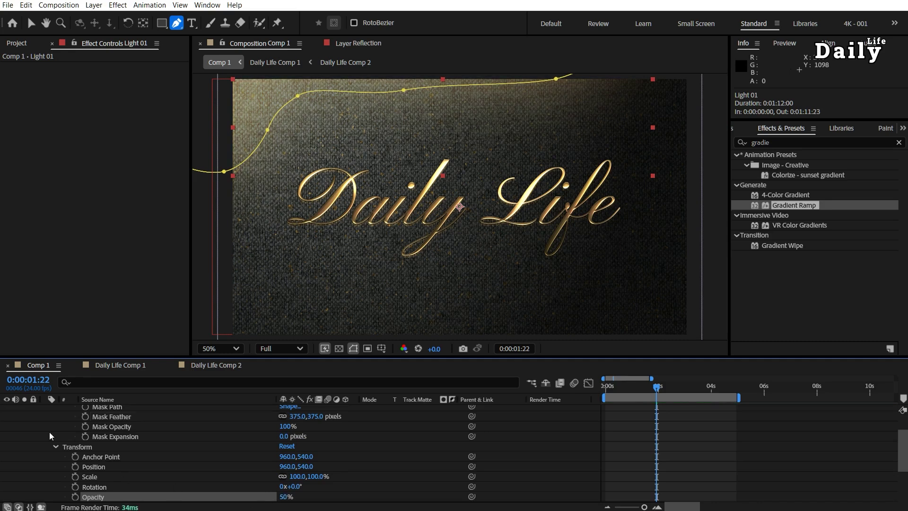
{"action": "scroll", "coordinate": [46, 426], "scroll_direction": "up", "scroll_amount": 2}
{"action": "left_click", "coordinate": [44, 410]}
Step: Nudge the Light 01 layer up and to the left to position 880, 460
{"action": "key", "text": "v"}
{"action": "key", "text": "comma"}
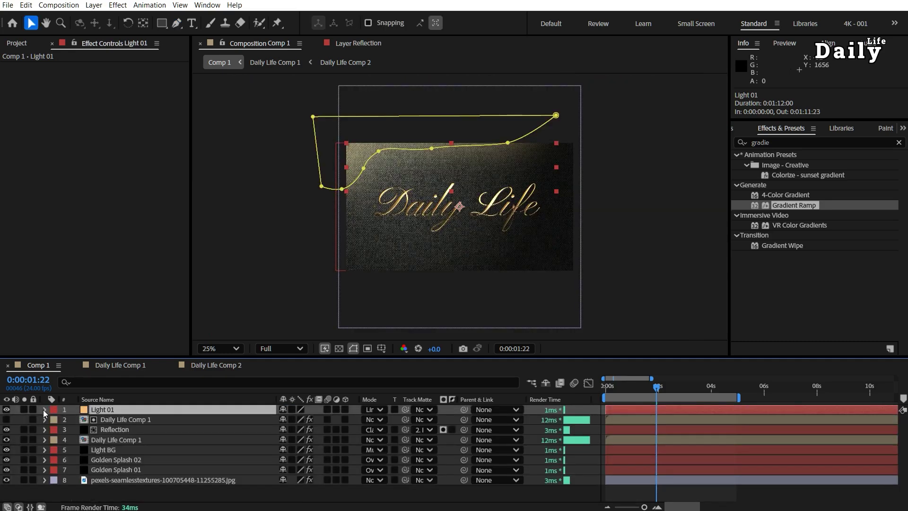
{"action": "key", "text": "shift+Left"}
{"action": "key", "text": "shift+Left"}
{"action": "key", "text": "shift+Left"}
{"action": "key", "text": "shift+Left"}
{"action": "key", "text": "shift+Left"}
{"action": "key", "text": "shift+Left"}
{"action": "key", "text": "shift+Left"}
{"action": "key", "text": "shift+Left"}
{"action": "key", "text": "shift+Up"}
{"action": "key", "text": "shift+Up"}
{"action": "key", "text": "shift+Up"}
{"action": "key", "text": "shift+Up"}
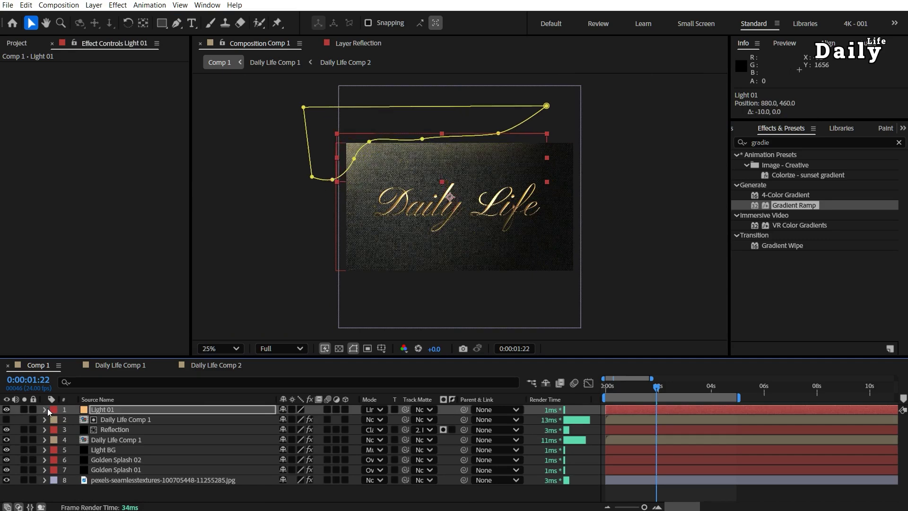
{"action": "key", "text": "shift+Up"}
{"action": "key", "text": "shift+Up"}
{"action": "key", "text": "shift+Up"}
{"action": "key", "text": "shift+Up"}
Step: Duplicate the Light 01 layer, rename the copy Light 02 and show its Scale property
{"action": "key", "text": "ctrl+d"}
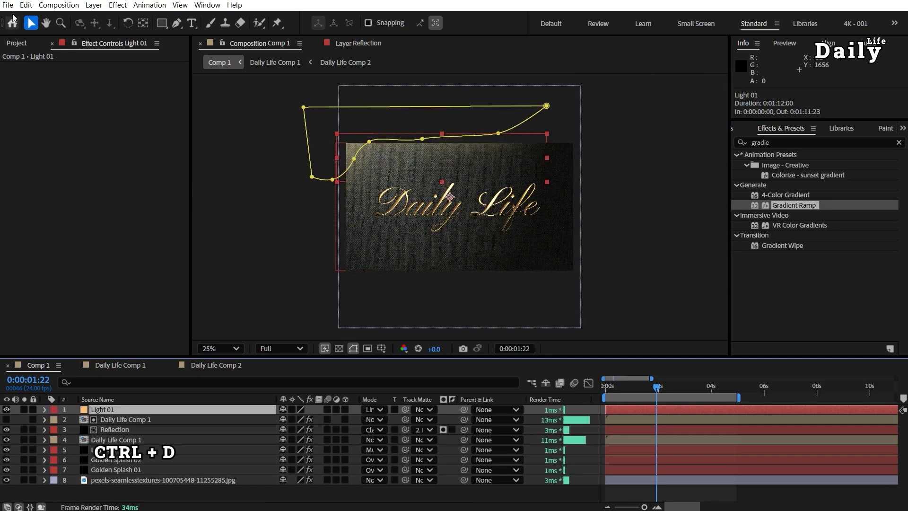
{"action": "left_click", "coordinate": [26, 4]}
{"action": "left_click", "coordinate": [52, 153]}
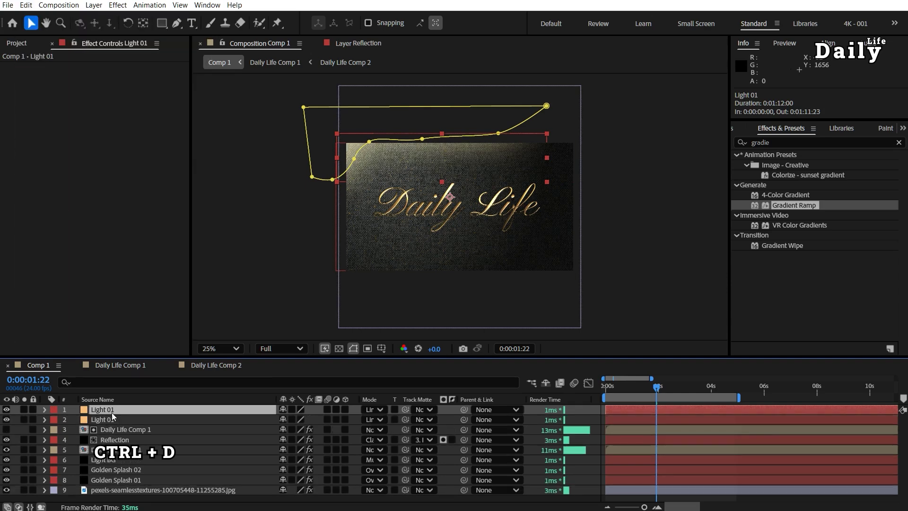
{"action": "key", "text": "Return"}
{"action": "type", "text": "2"}
{"action": "key", "text": "Return"}
{"action": "key", "text": "s"}
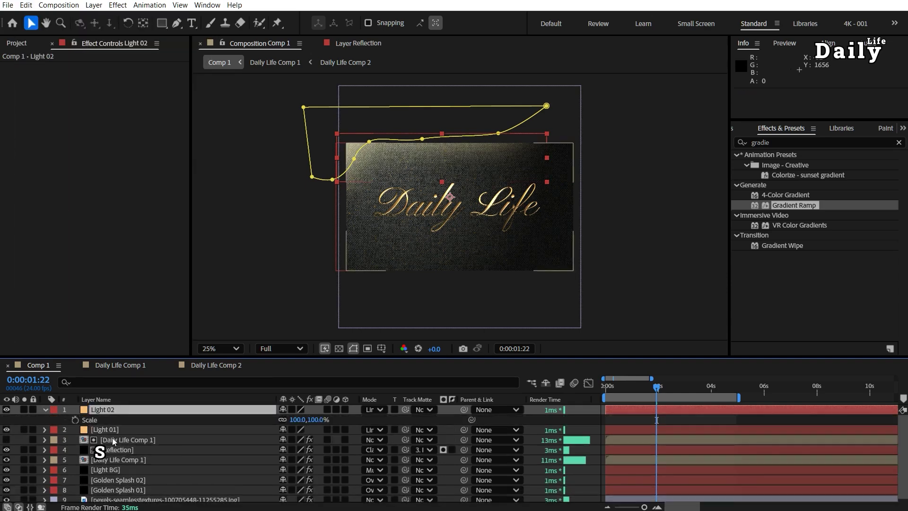
Step: Flip the Light 02 layer by setting its scale to -100%
{"action": "left_click", "coordinate": [300, 420]}
{"action": "key", "text": "Home"}
{"action": "type", "text": "-"}
{"action": "key", "text": "Return"}
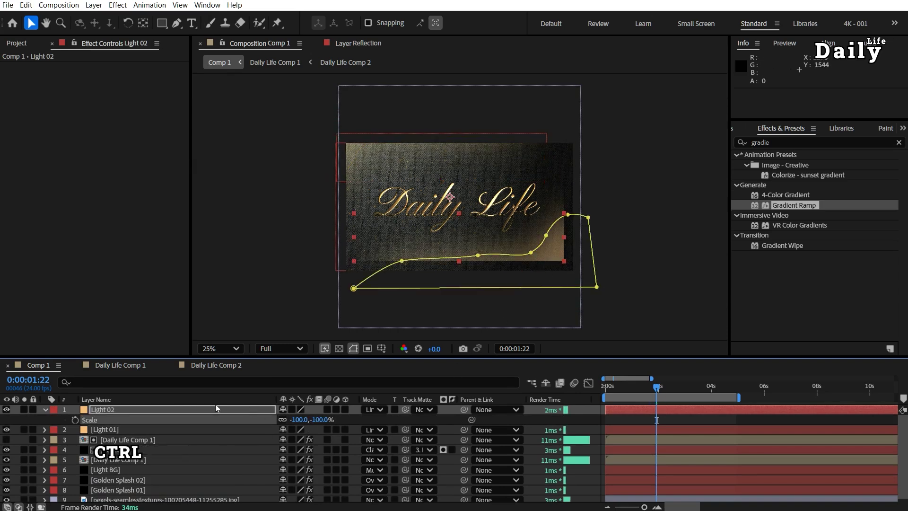
Step: Change the Light 02 solid's colour to a more saturated orange, creating a new solid for this layer
{"action": "left_click", "coordinate": [102, 410]}
{"action": "key", "text": "ctrl+shift+y"}
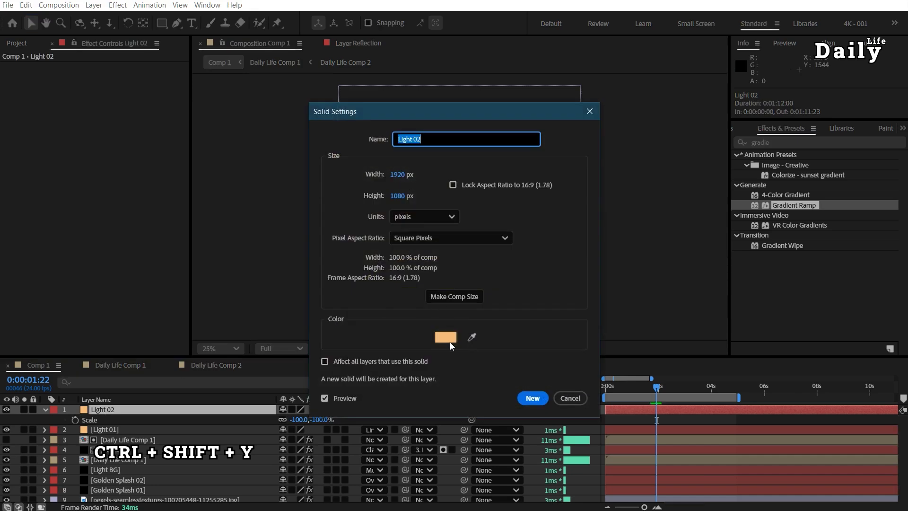
{"action": "left_click", "coordinate": [455, 342]}
{"action": "left_click_drag", "start_coordinate": [431, 221], "coordinate": [468, 210]}
{"action": "left_click", "coordinate": [591, 209]}
{"action": "left_click", "coordinate": [533, 398]}
Step: Nudge the Light 02 layer down and to the right to position 1080, 620
{"action": "left_click", "coordinate": [152, 400]}
{"action": "key", "text": "Return"}
{"action": "key", "text": "shift+Down"}
{"action": "key", "text": "shift+Down"}
{"action": "key", "text": "shift+Down"}
{"action": "key", "text": "shift+Down"}
{"action": "key", "text": "shift+Right"}
{"action": "key", "text": "shift+Right"}
{"action": "key", "text": "shift+Right"}
{"action": "key", "text": "shift+Right"}
{"action": "key", "text": "shift+Right"}
{"action": "key", "text": "shift+Right"}
{"action": "key", "text": "shift+Right"}
{"action": "key", "text": "shift+Right"}
{"action": "key", "text": "shift+Down"}
{"action": "key", "text": "shift+Down"}
{"action": "key", "text": "shift+Down"}
{"action": "key", "text": "shift+Down"}
{"action": "key", "text": "shift+Right"}
{"action": "key", "text": "shift+Right"}
{"action": "key", "text": "shift+Right"}
{"action": "key", "text": "shift+Right"}
{"action": "key", "text": "shift+Right"}
{"action": "key", "text": "shift+Right"}
{"action": "key", "text": "shift+Right"}
{"action": "key", "text": "shift+Right"}
{"action": "key", "text": "shift+Right"}
{"action": "key", "text": "shift+Right"}
{"action": "key", "text": "shift+Right"}
{"action": "key", "text": "shift+Right"}
{"action": "key", "text": "shift+Down"}
{"action": "key", "text": "shift+Down"}
{"action": "key", "text": "shift+Down"}
{"action": "key", "text": "shift+Down"}
{"action": "key", "text": "shift+Down"}
{"action": "key", "text": "shift+Down"}
{"action": "key", "text": "shift+Down"}
{"action": "key", "text": "shift+Down"}
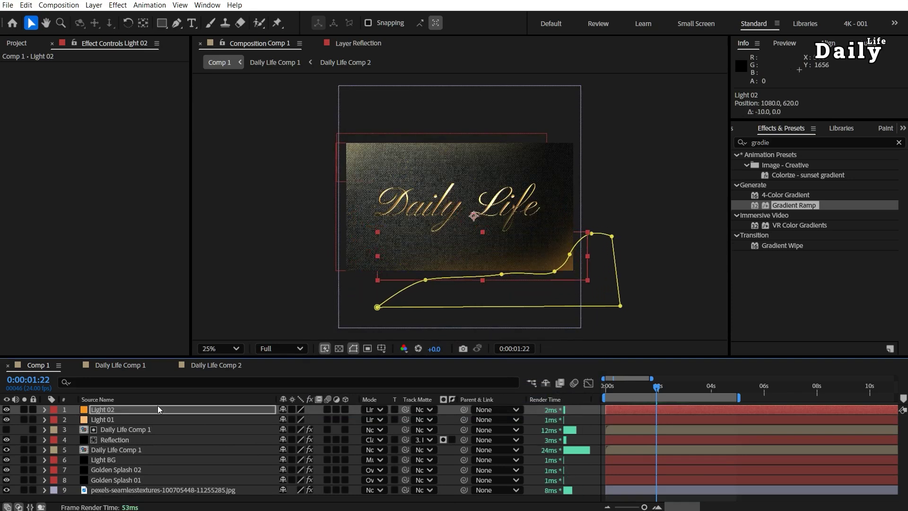
{"action": "left_click", "coordinate": [103, 419]}
{"action": "scroll", "coordinate": [600, 282], "scroll_direction": "up", "scroll_amount": 1}
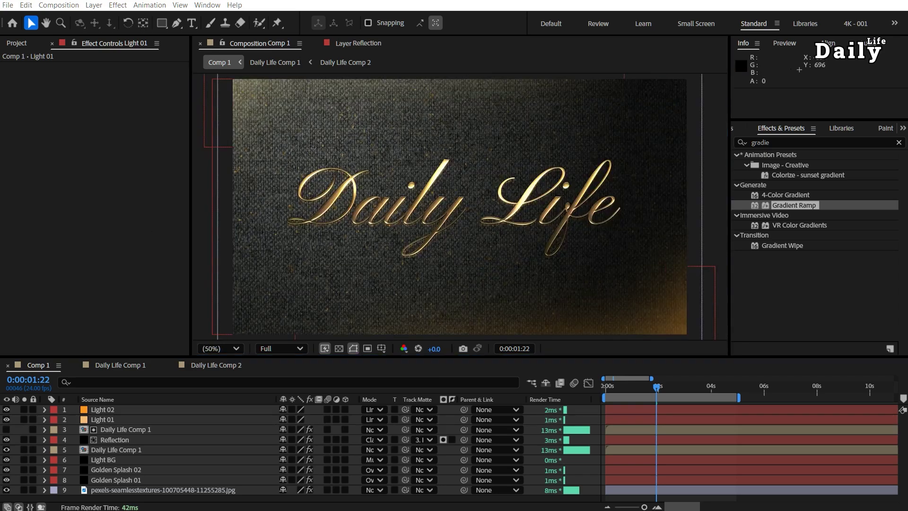
{"action": "left_click", "coordinate": [102, 410]}
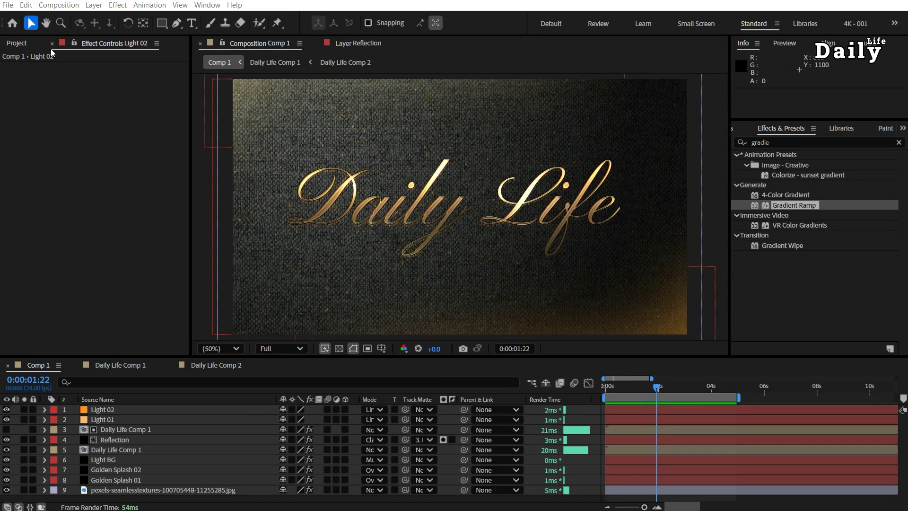
Step: Clear the effects search and rename the Daily Life Comp 1 composition in the project as Text Comp 02
{"action": "left_click", "coordinate": [898, 143]}
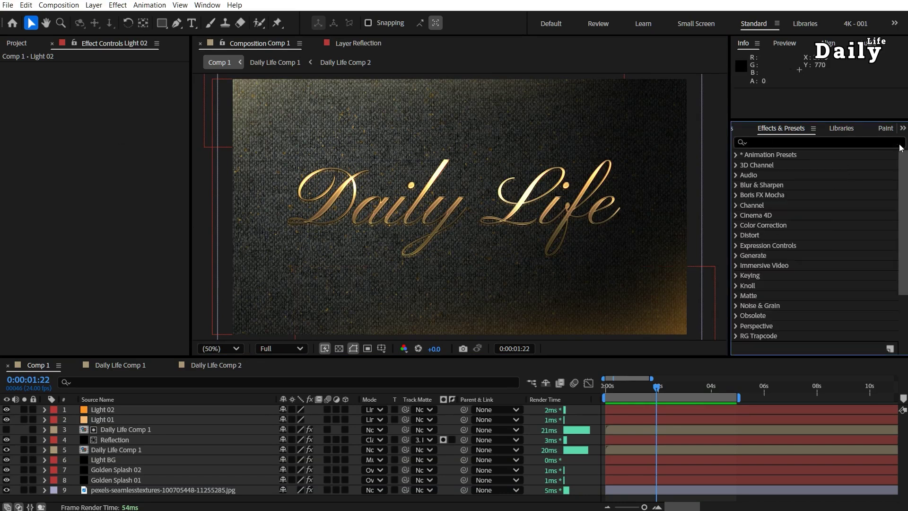
{"action": "left_click", "coordinate": [18, 44]}
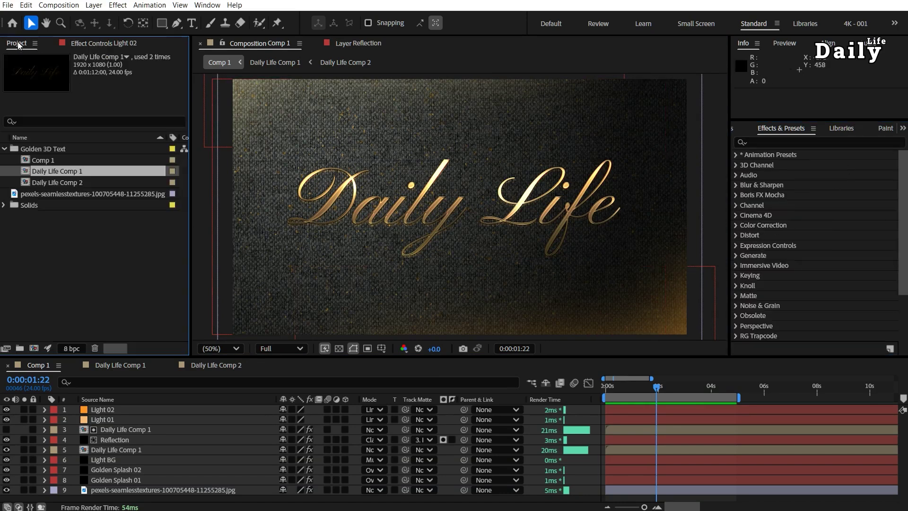
{"action": "key", "text": "Return"}
{"action": "type", "text": "Text Comp 02"}
{"action": "key", "text": "Return"}
Step: Rename the Daily Life Comp 2 composition in the project as Text Comp 01
{"action": "left_click", "coordinate": [63, 172]}
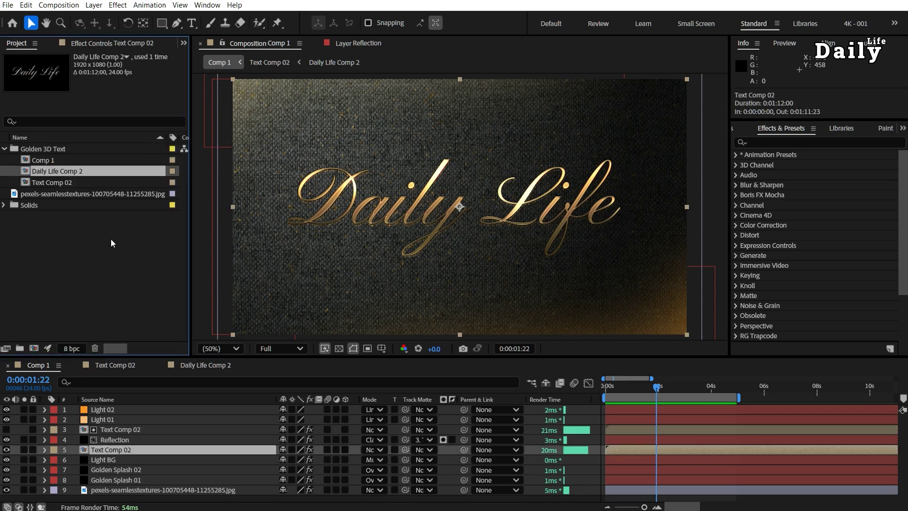
{"action": "key", "text": "Return"}
{"action": "type", "text": "Text Comp"}
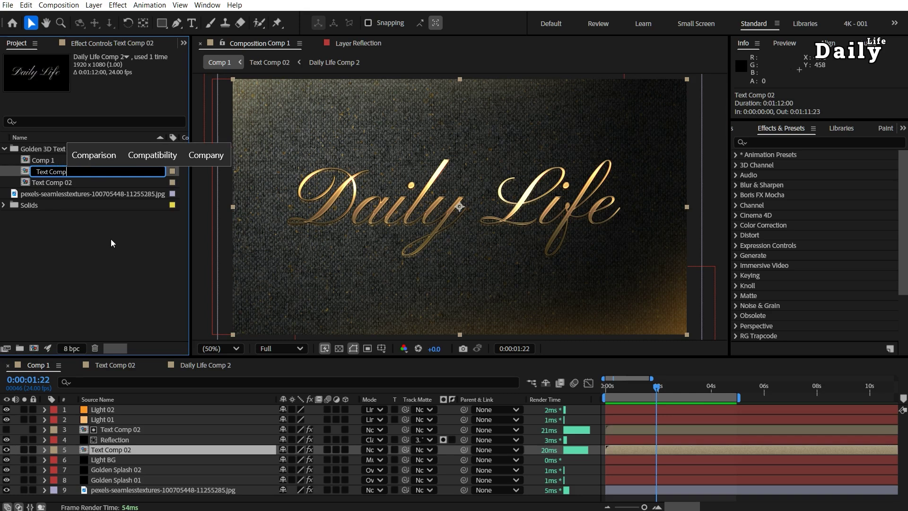
{"action": "type", "text": " 01"}
{"action": "key", "text": "Return"}
Step: Open Text Comp 02 and set the Drop Shadow distance of its Text Comp 01 layer to 2
{"action": "double_click", "coordinate": [118, 450]}
{"action": "left_click", "coordinate": [118, 411]}
{"action": "left_click", "coordinate": [44, 410]}
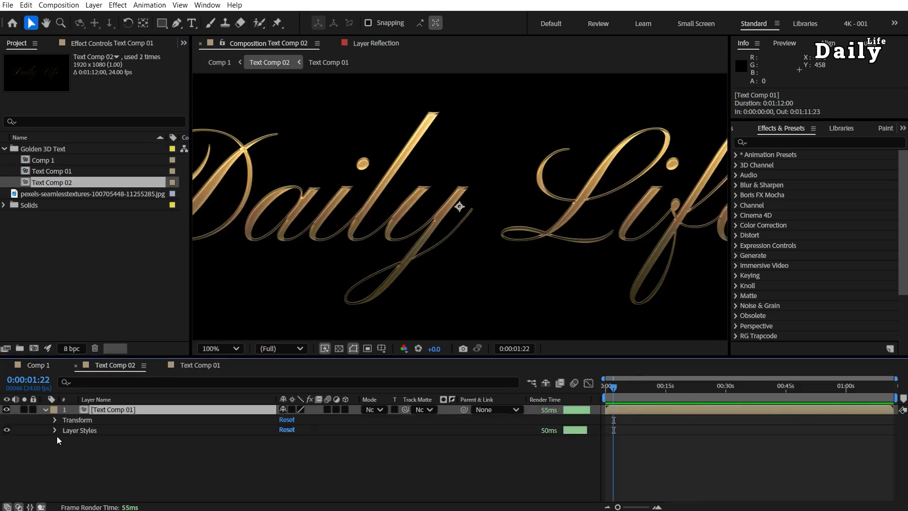
{"action": "left_click", "coordinate": [55, 429]}
{"action": "left_click", "coordinate": [65, 450]}
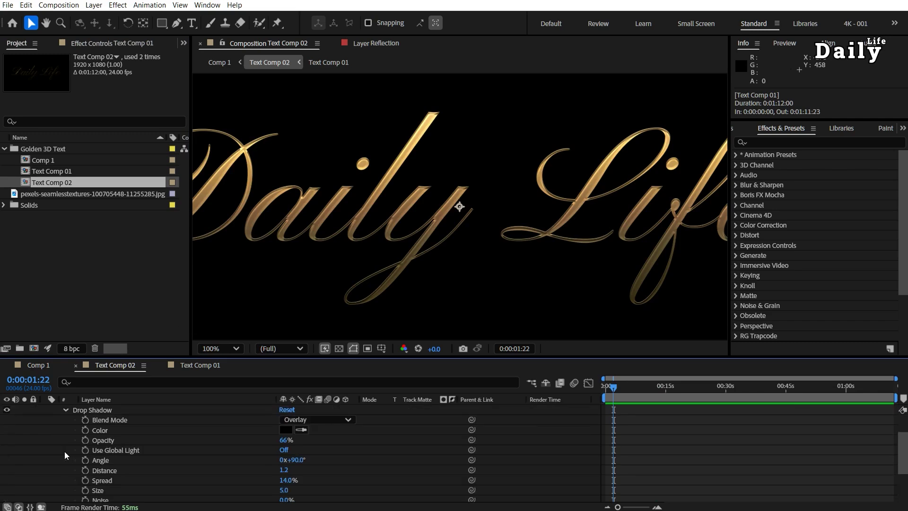
{"action": "left_click", "coordinate": [282, 472]}
{"action": "key", "text": "Return"}
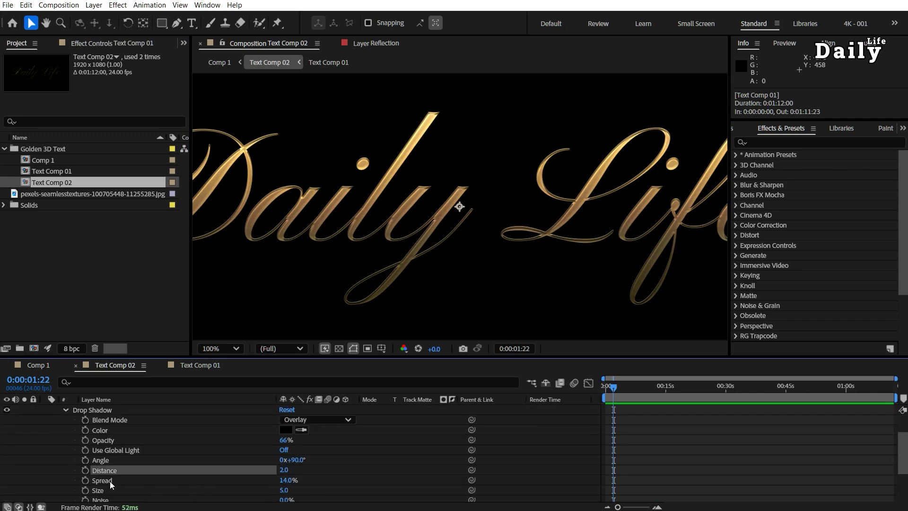
{"action": "scroll", "coordinate": [109, 481], "scroll_direction": "up", "scroll_amount": 2}
{"action": "left_click", "coordinate": [64, 441]}
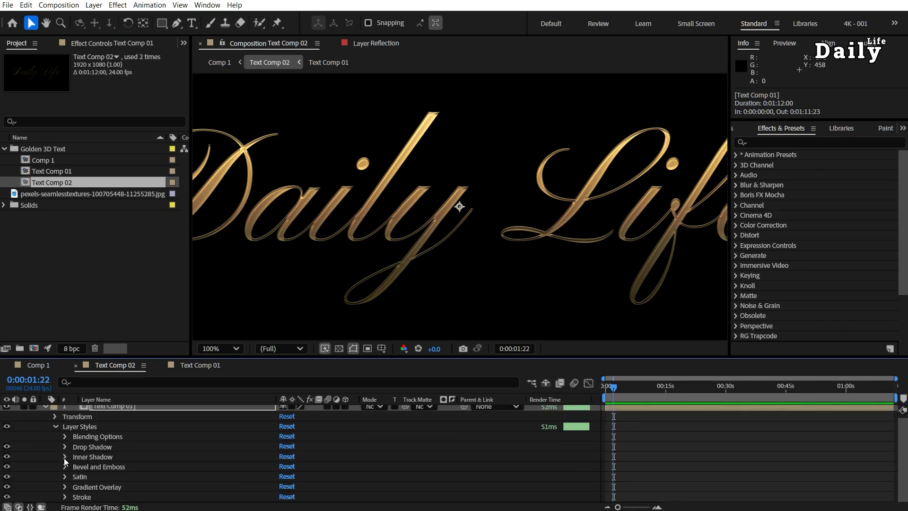
Step: Set the Text Comp 01 layer's Inner Shadow choke to 20% and its size to 10
{"action": "left_click", "coordinate": [64, 457]}
{"action": "scroll", "coordinate": [64, 458], "scroll_direction": "down", "scroll_amount": 2}
{"action": "left_click", "coordinate": [286, 480]}
{"action": "type", "text": "20"}
{"action": "key", "text": "Return"}
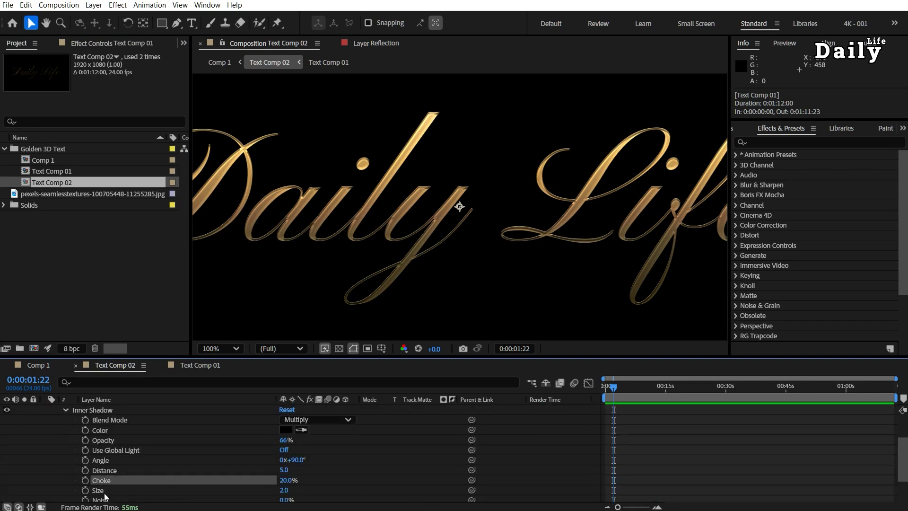
{"action": "left_click", "coordinate": [284, 490]}
{"action": "type", "text": "10"}
{"action": "key", "text": "Return"}
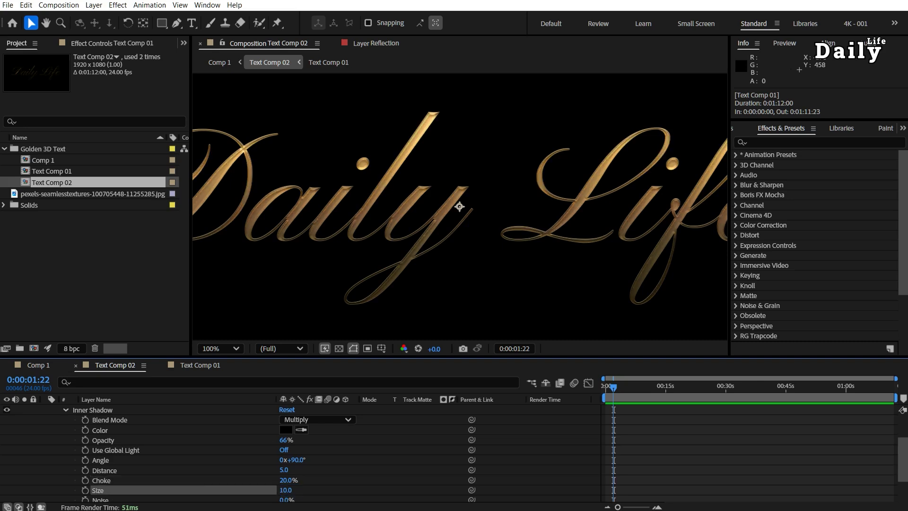
{"action": "left_click", "coordinate": [66, 410]}
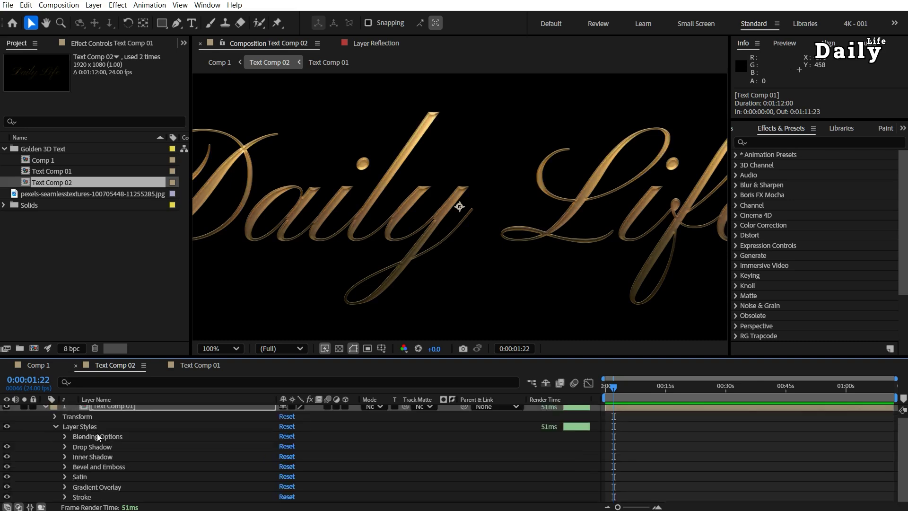
Step: Set the Text Comp 01 layer's Bevel and Emboss technique to Smooth and its angle to 90°
{"action": "left_click", "coordinate": [65, 466]}
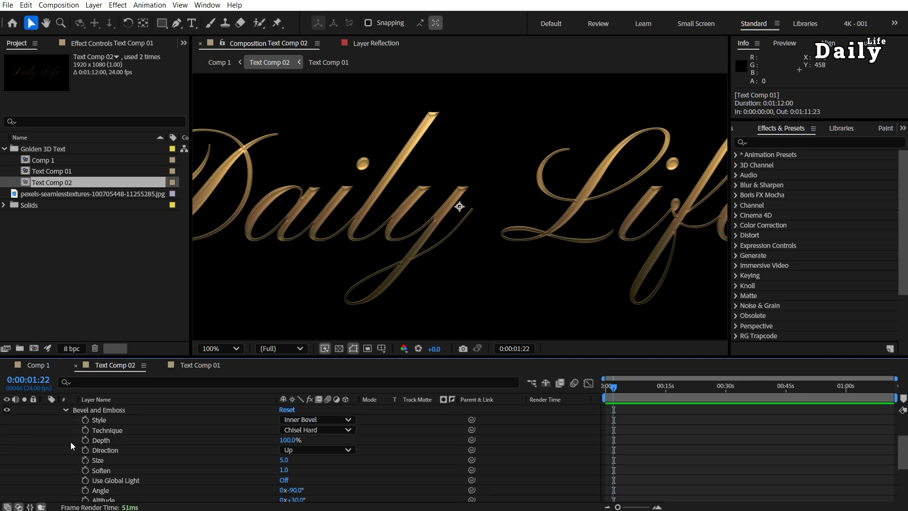
{"action": "left_click", "coordinate": [316, 430]}
{"action": "left_click", "coordinate": [301, 441]}
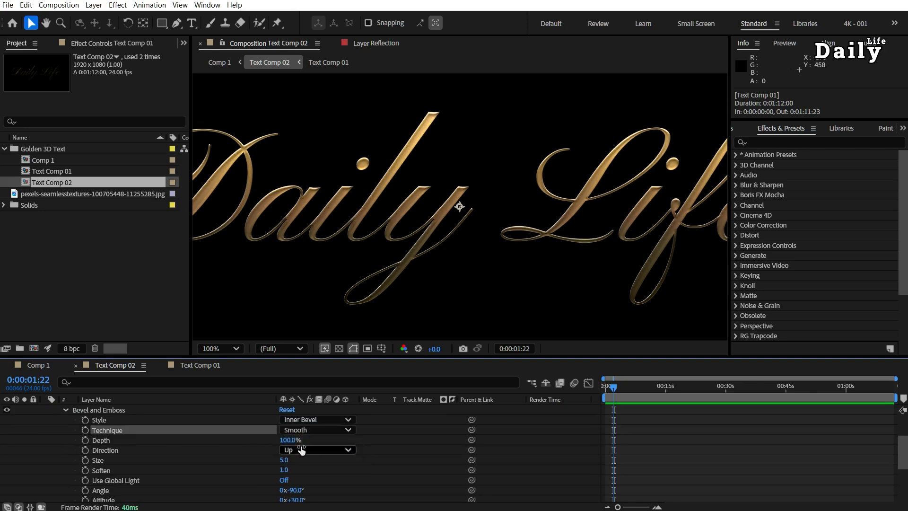
{"action": "left_click", "coordinate": [294, 490]}
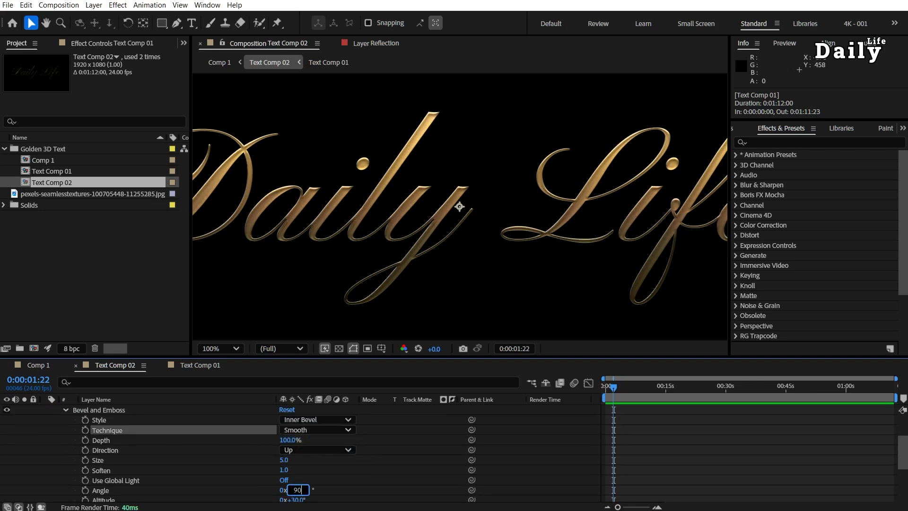
{"action": "type", "text": "90"}
{"action": "key", "text": "Return"}
{"action": "left_click", "coordinate": [65, 410]}
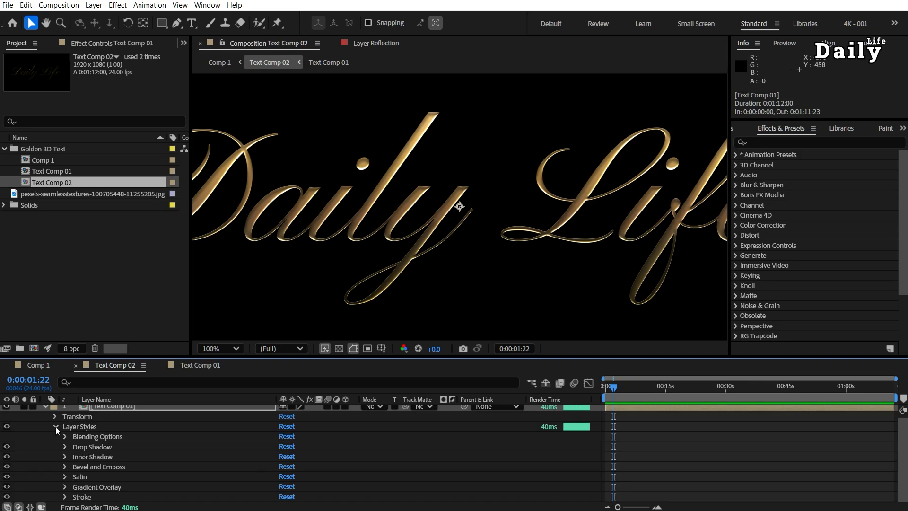
{"action": "left_click", "coordinate": [56, 428]}
Step: Return to Comp 1 and raise the Drop Shadow opacity of the visible Text Comp 02 layer to 100%
{"action": "key", "text": "Tab"}
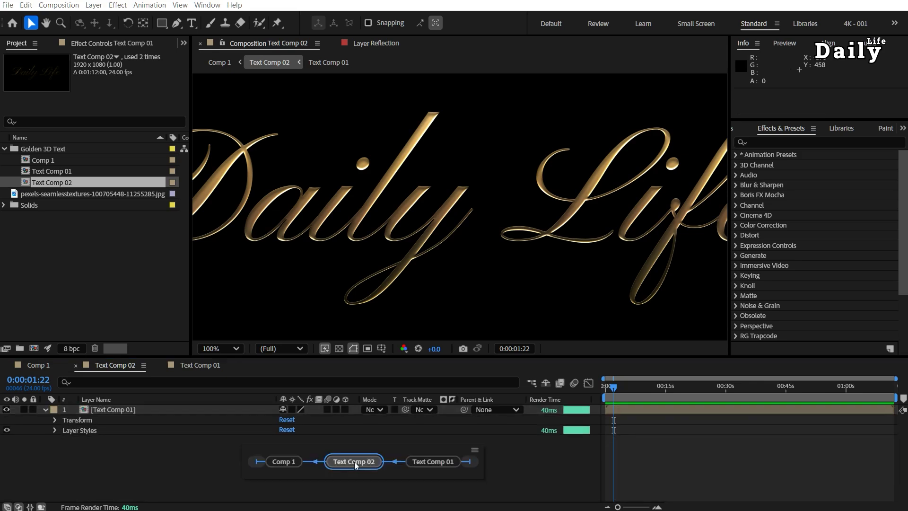
{"action": "left_click", "coordinate": [290, 463]}
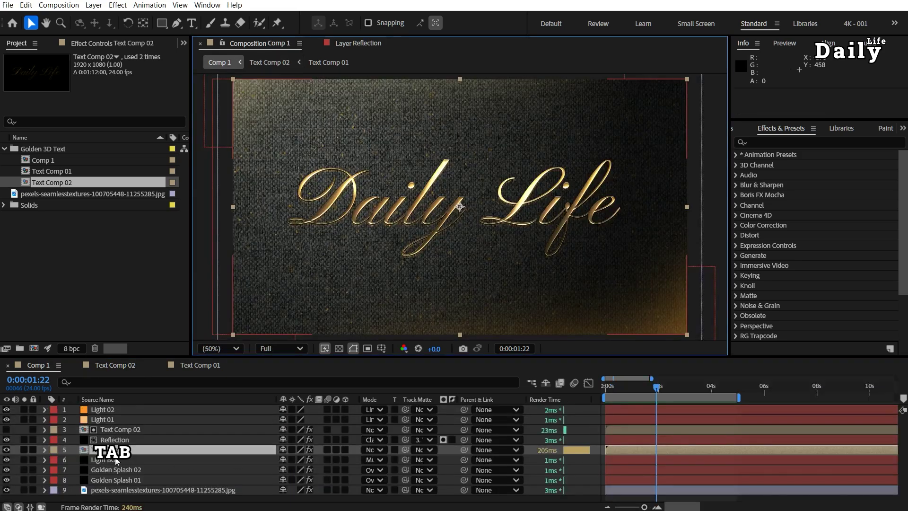
{"action": "left_click", "coordinate": [44, 450]}
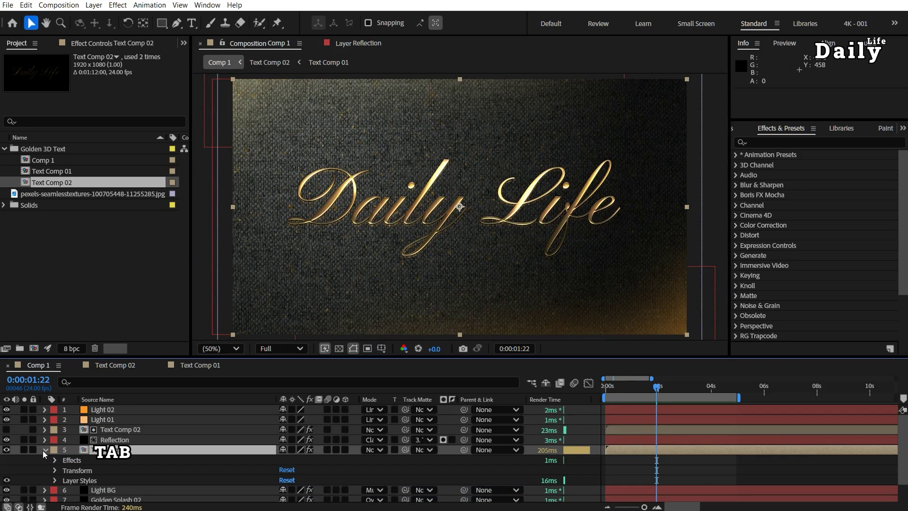
{"action": "left_click", "coordinate": [55, 480]}
{"action": "left_click", "coordinate": [66, 500]}
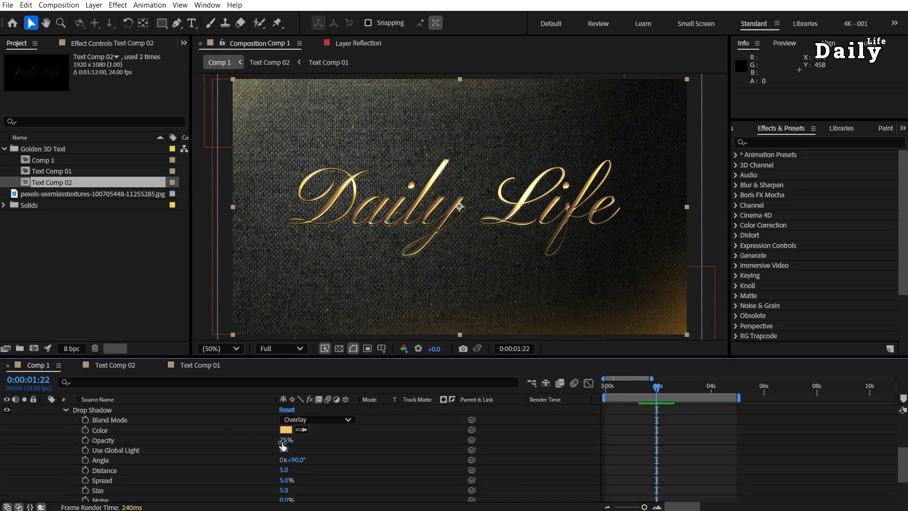
{"action": "left_click_drag", "start_coordinate": [282, 447], "coordinate": [429, 437]}
{"action": "key", "text": "period"}
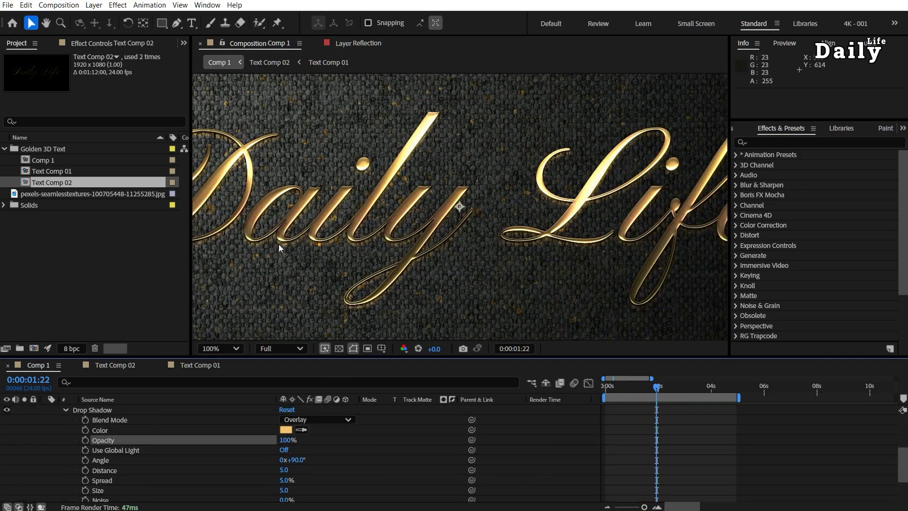
Step: Set the Text Comp 02 layer's Drop Shadow spread to 7% and its size to 7
{"action": "left_click", "coordinate": [286, 480]}
{"action": "type", "text": "7"}
{"action": "key", "text": "Return"}
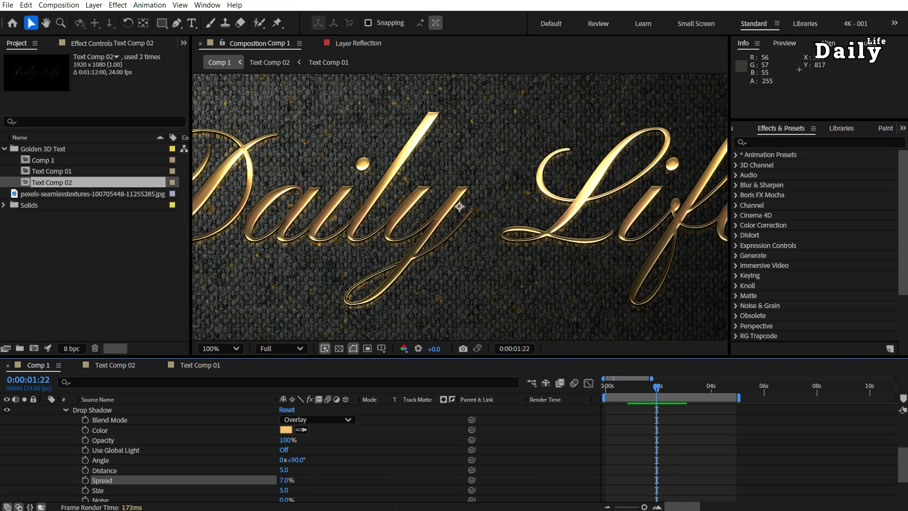
{"action": "left_click", "coordinate": [285, 491]}
{"action": "type", "text": "7"}
{"action": "key", "text": "Return"}
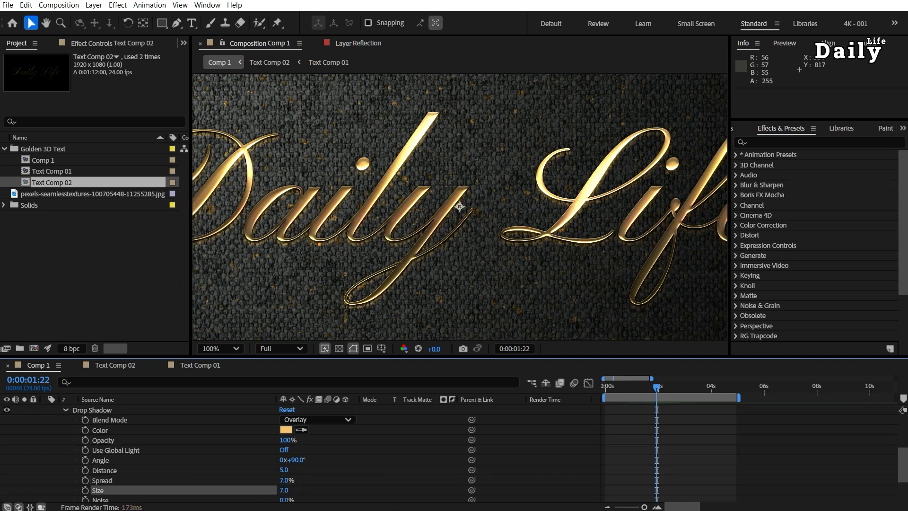
{"action": "left_click", "coordinate": [67, 412]}
{"action": "left_click", "coordinate": [58, 432]}
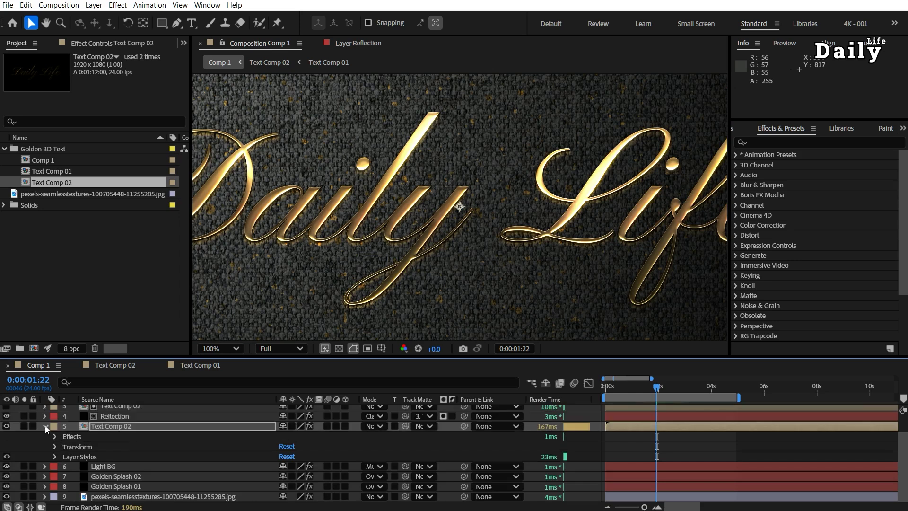
{"action": "left_click", "coordinate": [44, 427]}
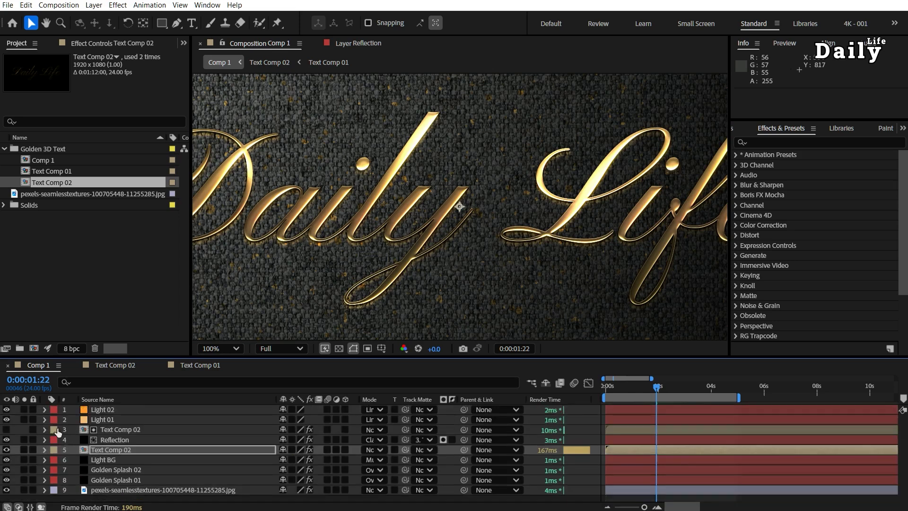
Step: Open the nested Text Comp 01 and draw a straight horizontal Pen line below the Daily Life text, slightly wider than the text
{"action": "double_click", "coordinate": [135, 450]}
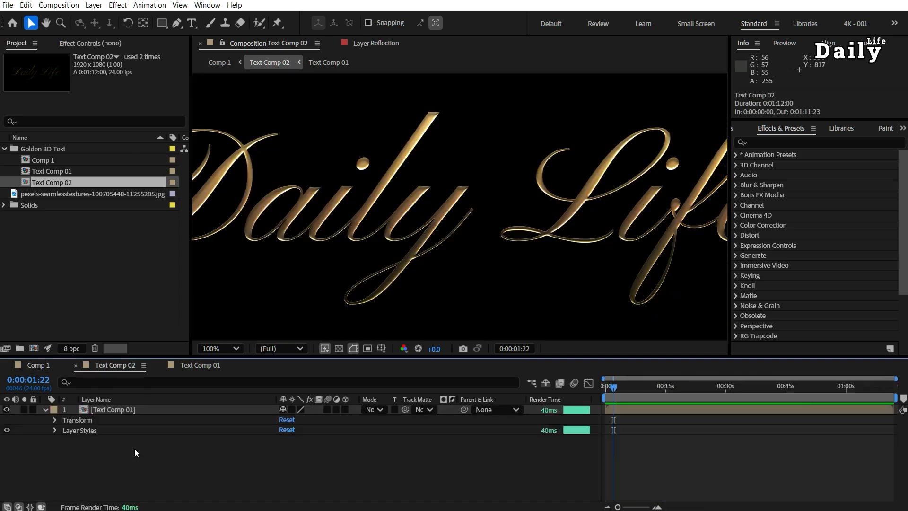
{"action": "double_click", "coordinate": [113, 410]}
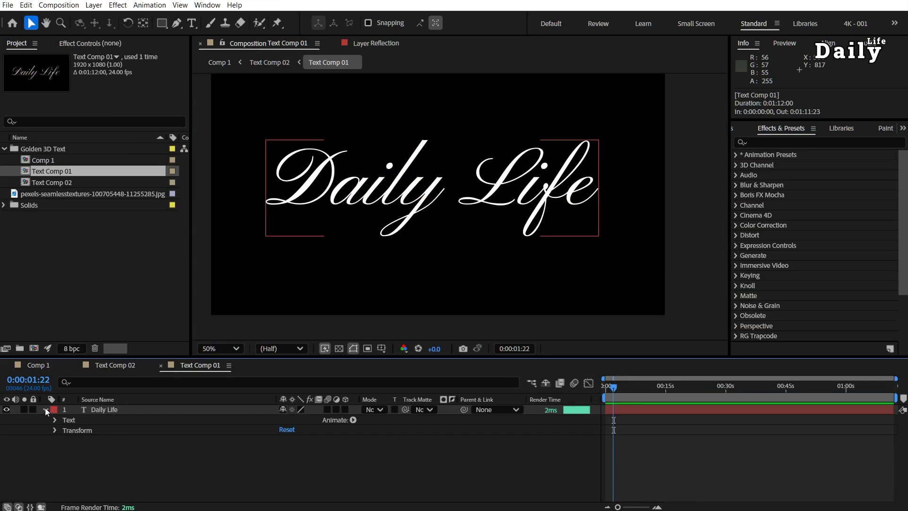
{"action": "left_click", "coordinate": [44, 409]}
{"action": "left_click", "coordinate": [177, 22]}
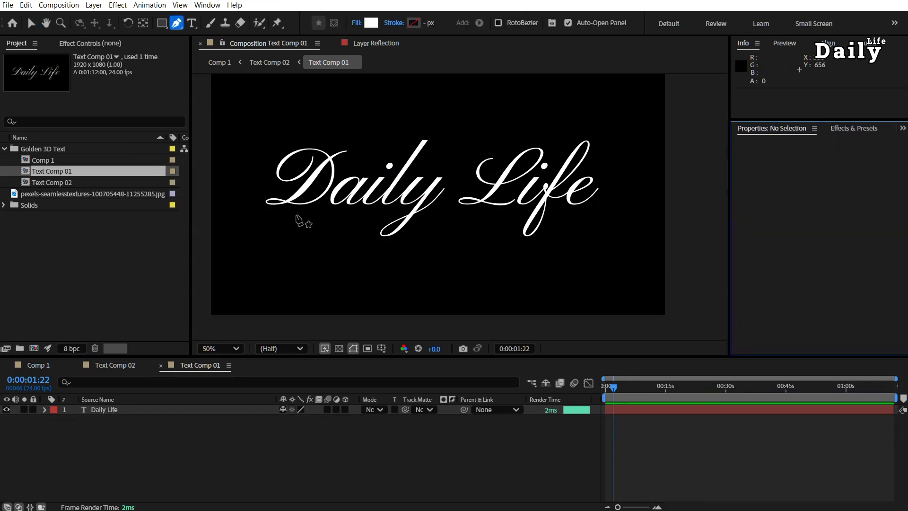
{"action": "left_click", "coordinate": [269, 231]}
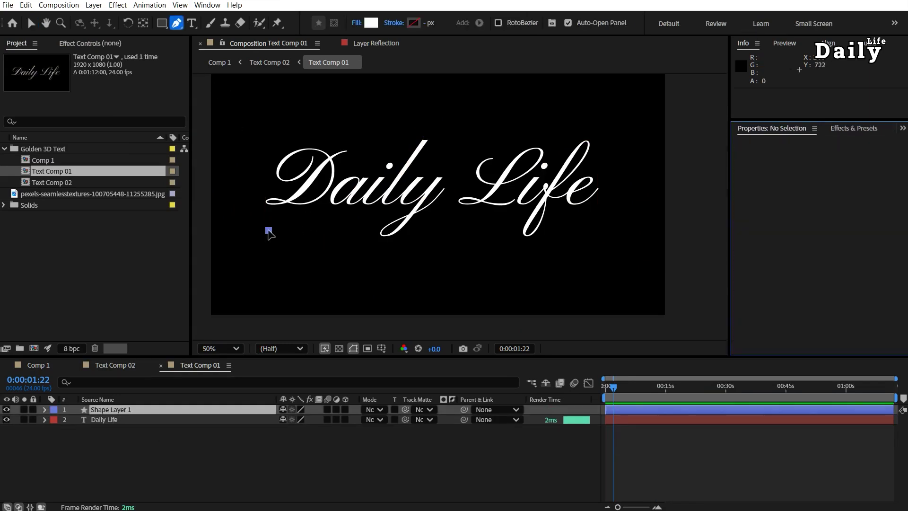
{"action": "left_click", "coordinate": [622, 231]}
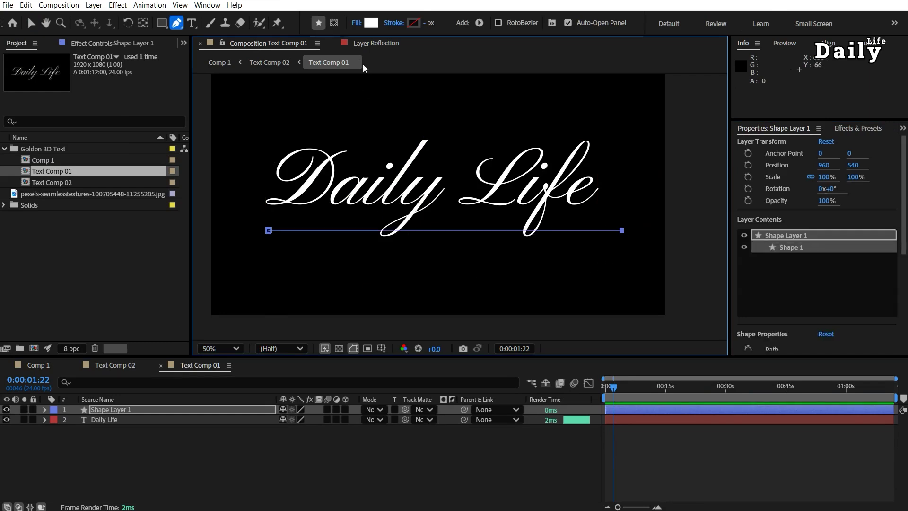
Step: Set the fill of the underline shape to None
{"action": "left_click", "coordinate": [356, 22]}
{"action": "left_click", "coordinate": [337, 154]}
{"action": "left_click", "coordinate": [419, 221]}
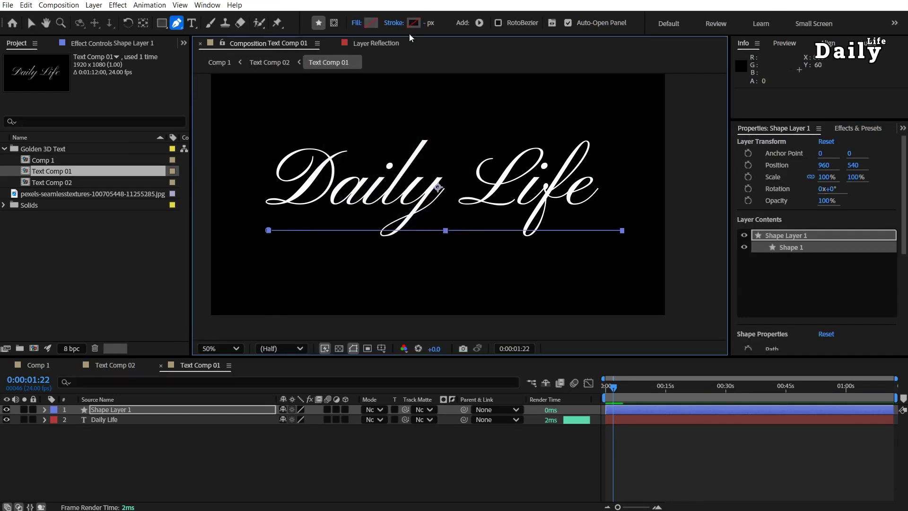
Step: Give the underline shape a solid white (FFFFFF) stroke
{"action": "left_click", "coordinate": [394, 22]}
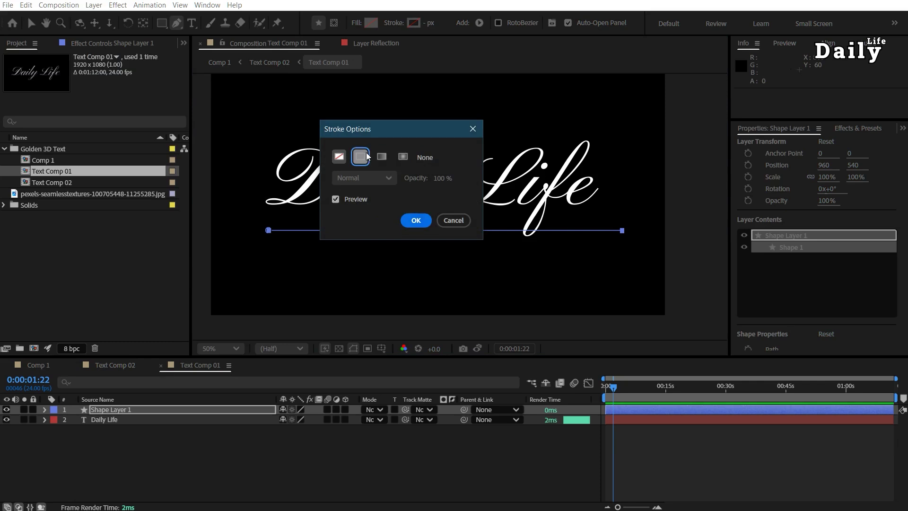
{"action": "left_click", "coordinate": [360, 156]}
{"action": "left_click", "coordinate": [417, 226]}
{"action": "left_click", "coordinate": [414, 23]}
{"action": "left_click", "coordinate": [341, 207]}
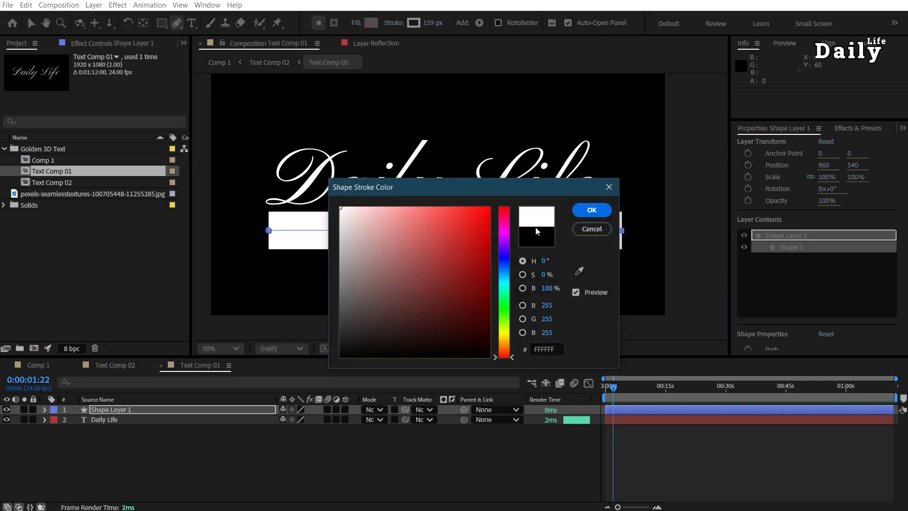
{"action": "left_click", "coordinate": [591, 211]}
Step: Set the underline's stroke width to 17 px and nudge the line up to a vertical position of 526
{"action": "left_click_drag", "start_coordinate": [429, 23], "coordinate": [359, 36]}
{"action": "key", "text": "shift+Up"}
{"action": "key", "text": "Up"}
{"action": "key", "text": "Up"}
{"action": "key", "text": "Up"}
{"action": "key", "text": "Up"}
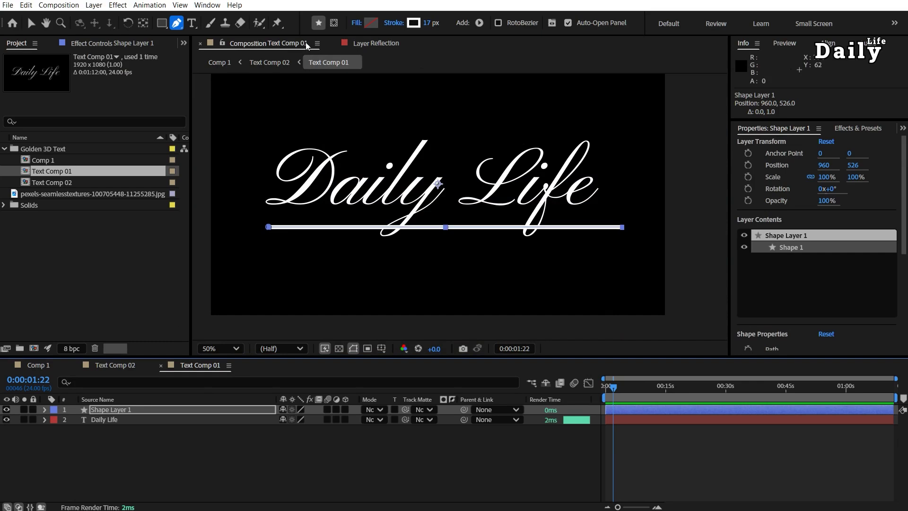
Step: Draw a four-point mask on Shape Layer 1 where the thin loop of the y crosses the underline, and set it to Subtract
{"action": "left_click", "coordinate": [334, 24]}
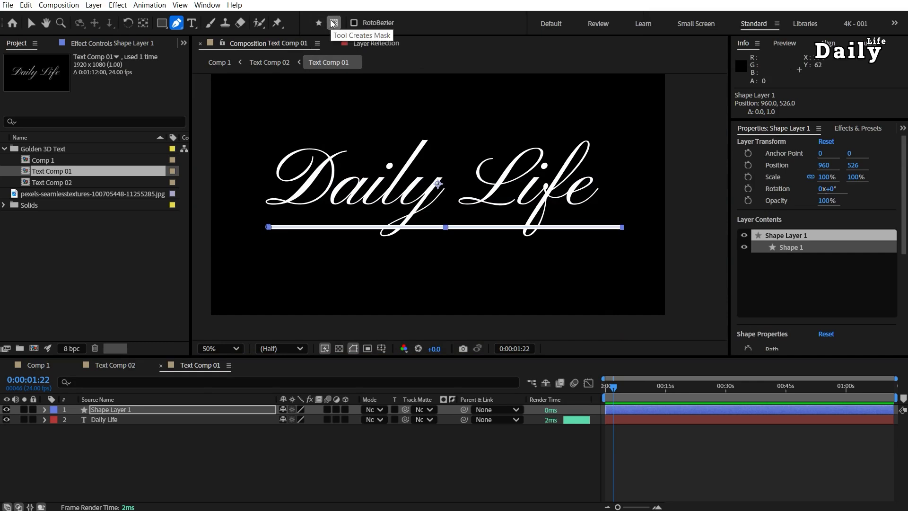
{"action": "scroll", "coordinate": [380, 251], "scroll_direction": "up", "scroll_amount": 4}
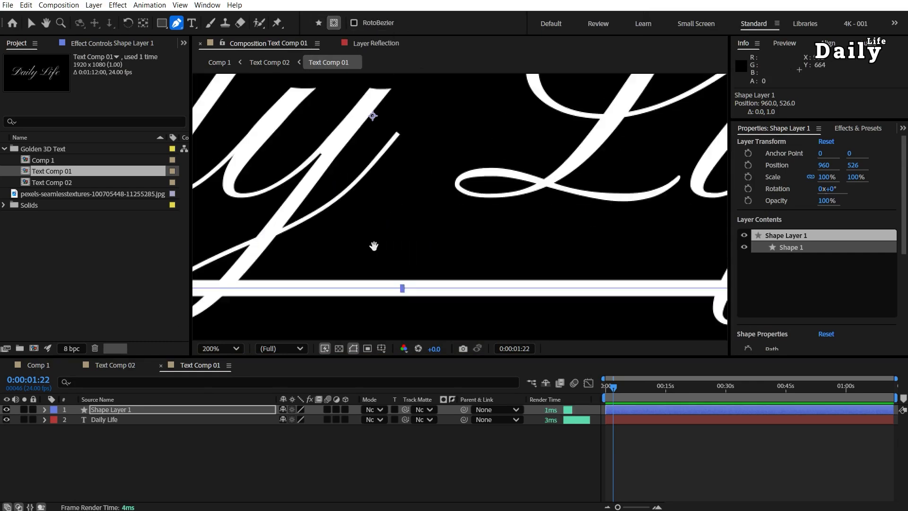
{"action": "left_click_drag", "start_coordinate": [373, 246], "coordinate": [479, 219]}
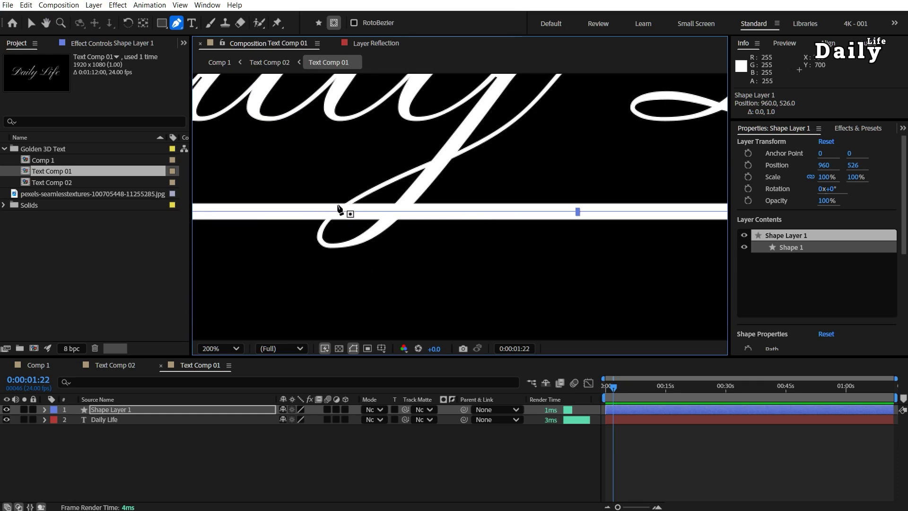
{"action": "left_click", "coordinate": [341, 198]}
{"action": "left_click", "coordinate": [367, 201]}
{"action": "left_click", "coordinate": [312, 227]}
{"action": "left_click", "coordinate": [341, 198]}
{"action": "left_click", "coordinate": [198, 411]}
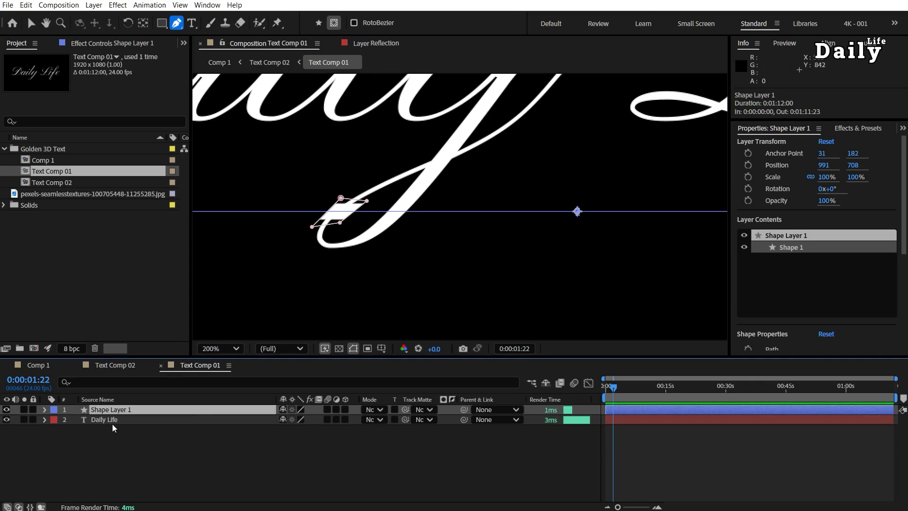
{"action": "left_click", "coordinate": [44, 410]}
{"action": "left_click", "coordinate": [56, 430]}
{"action": "left_click", "coordinate": [297, 440]}
{"action": "left_click", "coordinate": [310, 474]}
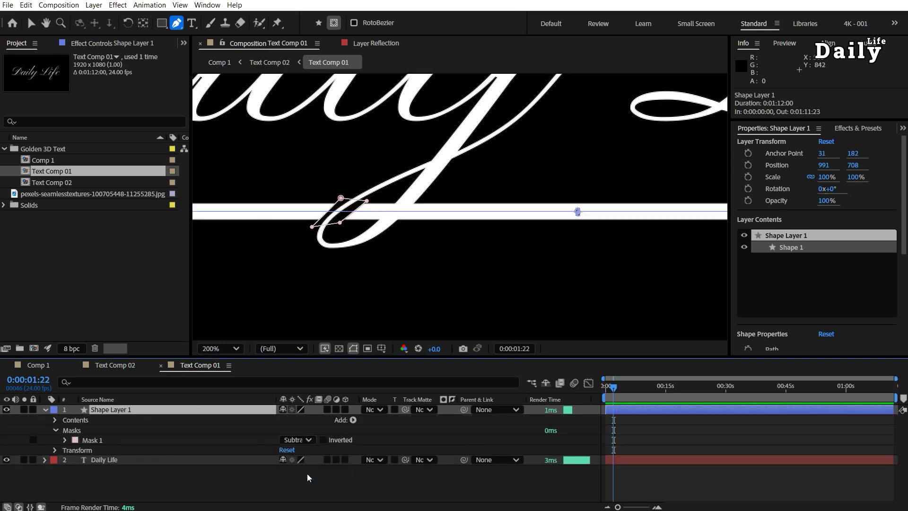
Step: Fit the four vertices of the underline's first mask more closely around the thin stroke of the y
{"action": "scroll", "coordinate": [361, 229], "scroll_direction": "up", "scroll_amount": 2}
{"action": "left_click_drag", "start_coordinate": [334, 233], "coordinate": [316, 232]}
{"action": "left_click_drag", "start_coordinate": [335, 183], "coordinate": [342, 186]}
{"action": "left_click_drag", "start_coordinate": [278, 241], "coordinate": [290, 233]}
{"action": "left_click_drag", "start_coordinate": [377, 187], "coordinate": [374, 188]}
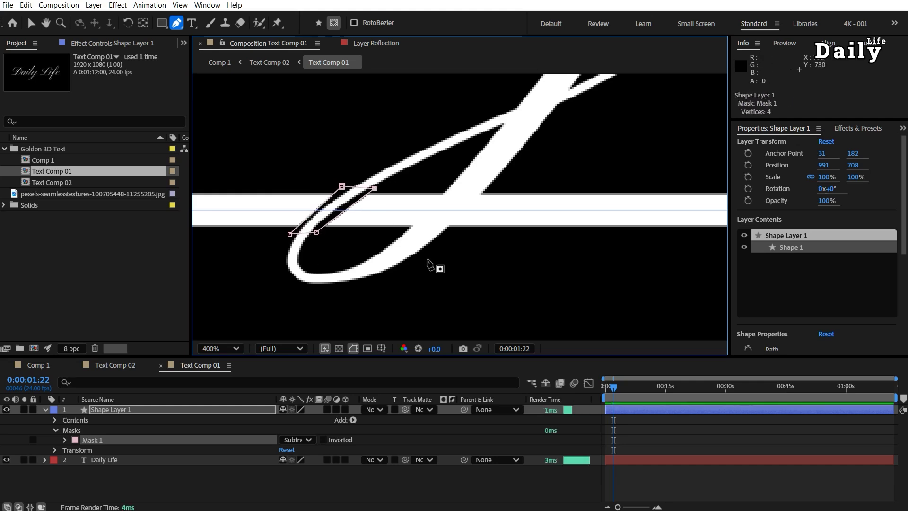
Step: Add a four-point mask on Shape Layer 1 where the thin stroke of the f crosses the underline, and set it to Subtract
{"action": "left_click_drag", "start_coordinate": [455, 278], "coordinate": [156, 256]}
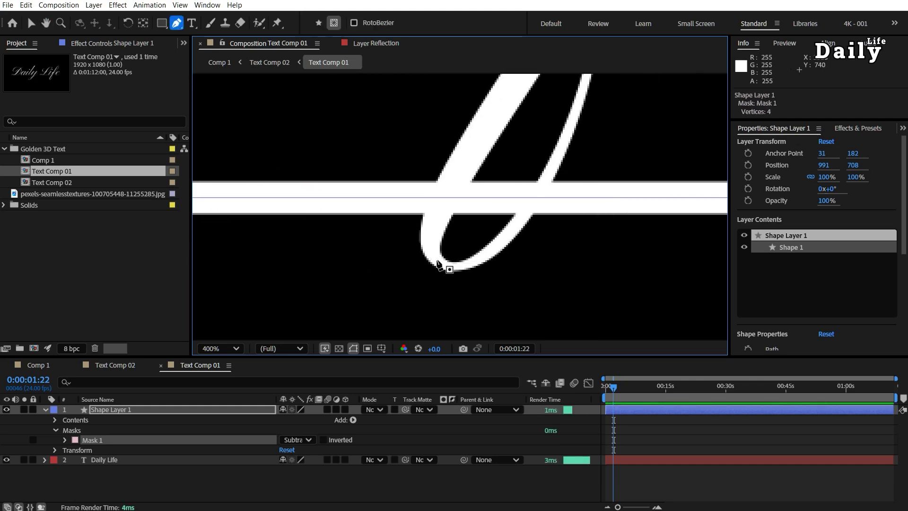
{"action": "left_click_drag", "start_coordinate": [531, 175], "coordinate": [563, 175]}
{"action": "left_click", "coordinate": [539, 219]}
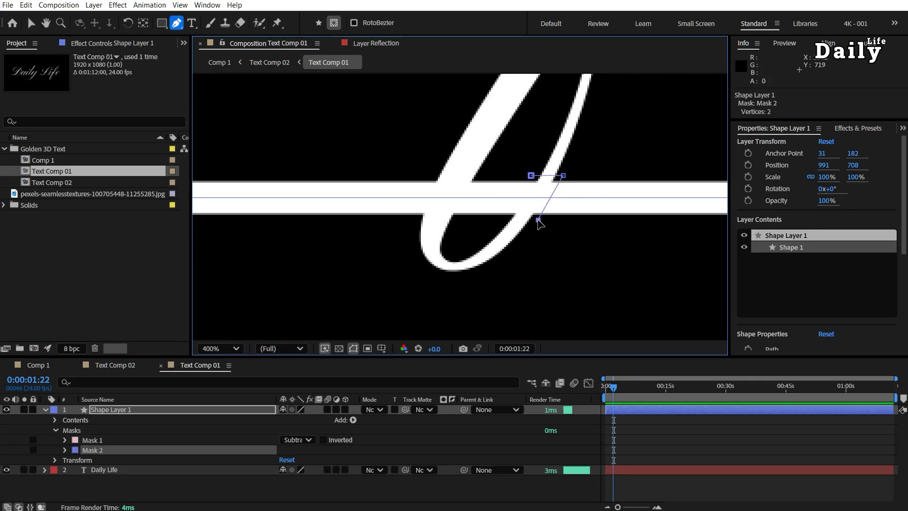
{"action": "left_click", "coordinate": [500, 220]}
{"action": "left_click", "coordinate": [530, 176]}
{"action": "left_click", "coordinate": [297, 450]}
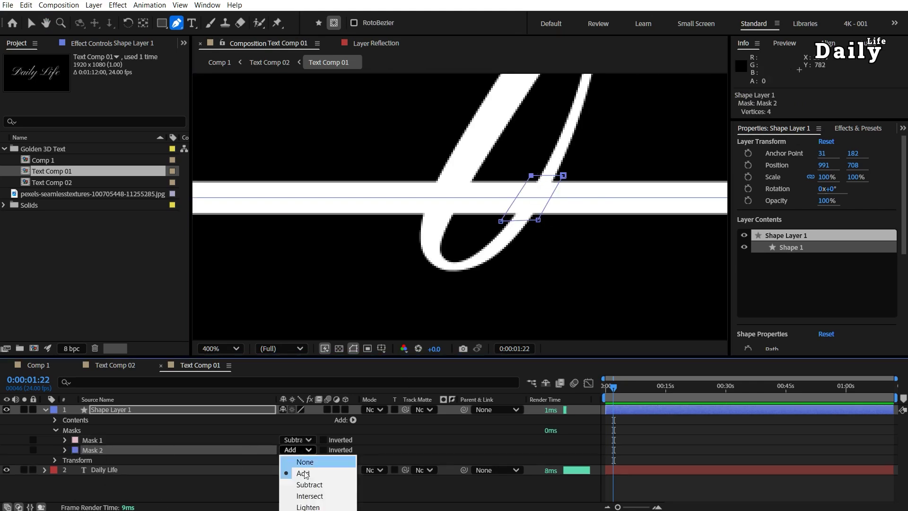
{"action": "left_click", "coordinate": [304, 488]}
Step: Fit the vertices of the underline's second mask around the thin stroke of the f and collapse the layer's properties
{"action": "left_click_drag", "start_coordinate": [532, 176], "coordinate": [537, 175]}
{"action": "left_click_drag", "start_coordinate": [501, 221], "coordinate": [536, 220]}
{"action": "left_click_drag", "start_coordinate": [564, 176], "coordinate": [562, 175]}
{"action": "scroll", "coordinate": [442, 240], "scroll_direction": "down", "scroll_amount": 4}
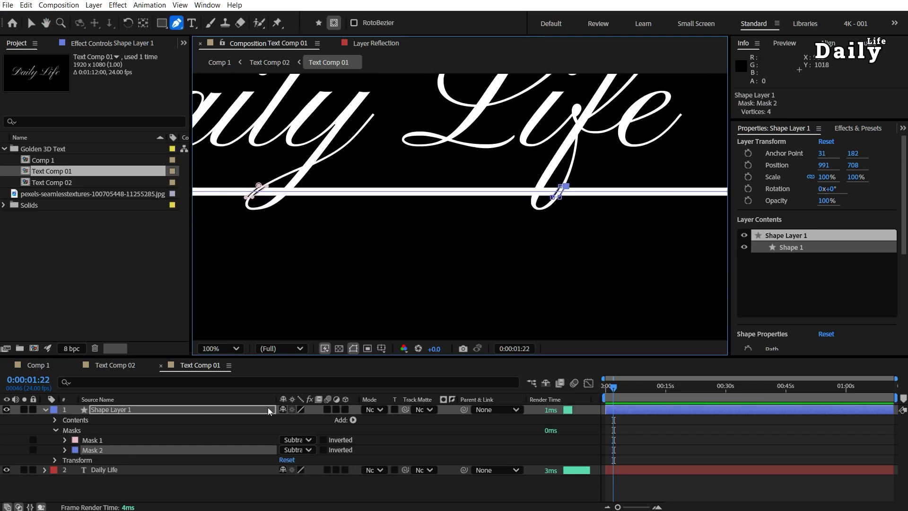
{"action": "left_click", "coordinate": [219, 492]}
{"action": "left_click", "coordinate": [46, 411]}
Step: Mask the Daily Life text layer where the thick stroke of the y crosses the underline, with the mask set to Subtract
{"action": "scroll", "coordinate": [432, 294], "scroll_direction": "up", "scroll_amount": 4}
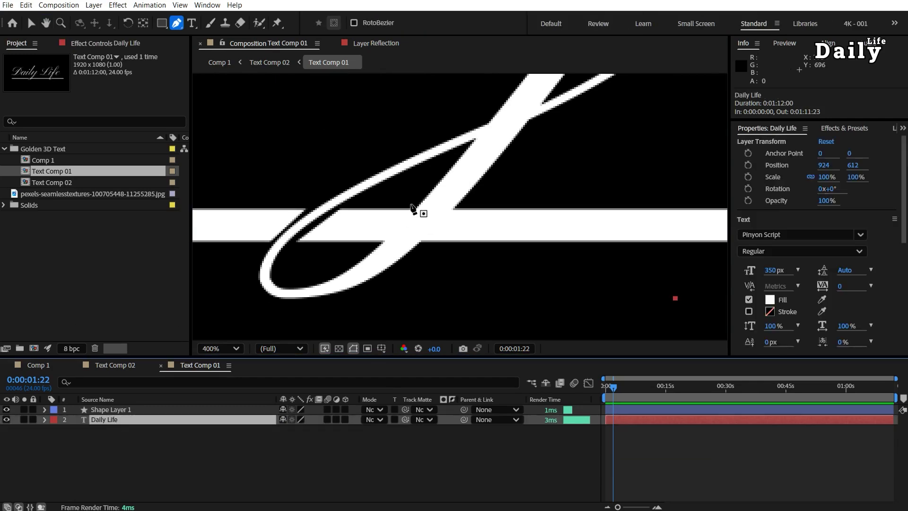
{"action": "left_click", "coordinate": [413, 204]}
{"action": "left_click", "coordinate": [464, 205]}
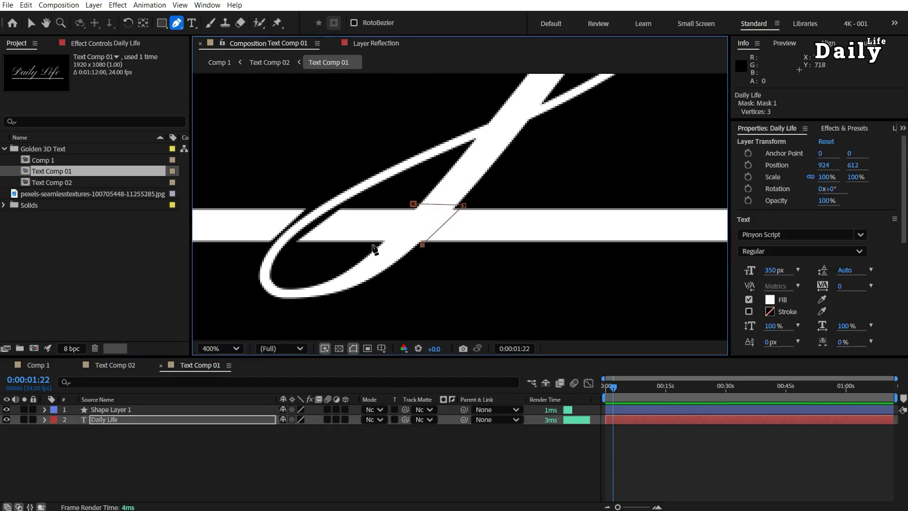
{"action": "left_click", "coordinate": [413, 204]}
{"action": "left_click", "coordinate": [44, 419]}
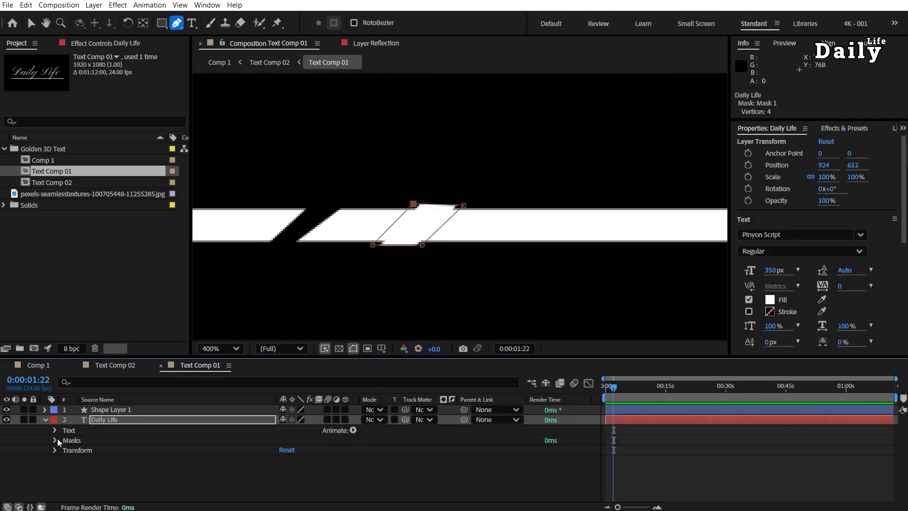
{"action": "left_click", "coordinate": [56, 440]}
{"action": "left_click", "coordinate": [296, 450]}
{"action": "left_click", "coordinate": [304, 486]}
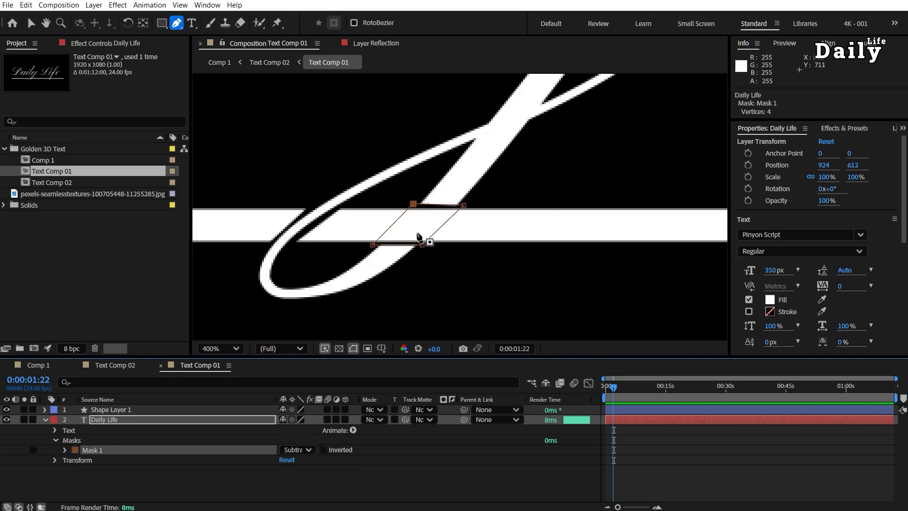
{"action": "key", "text": "period"}
{"action": "key", "text": "period"}
{"action": "key", "text": "v"}
{"action": "left_click", "coordinate": [270, 203]}
Step: Add a second mask in Subtract mode on the Daily Life layer where the thick stroke of the f crosses the underline
{"action": "scroll", "coordinate": [349, 244], "scroll_direction": "down", "scroll_amount": 4}
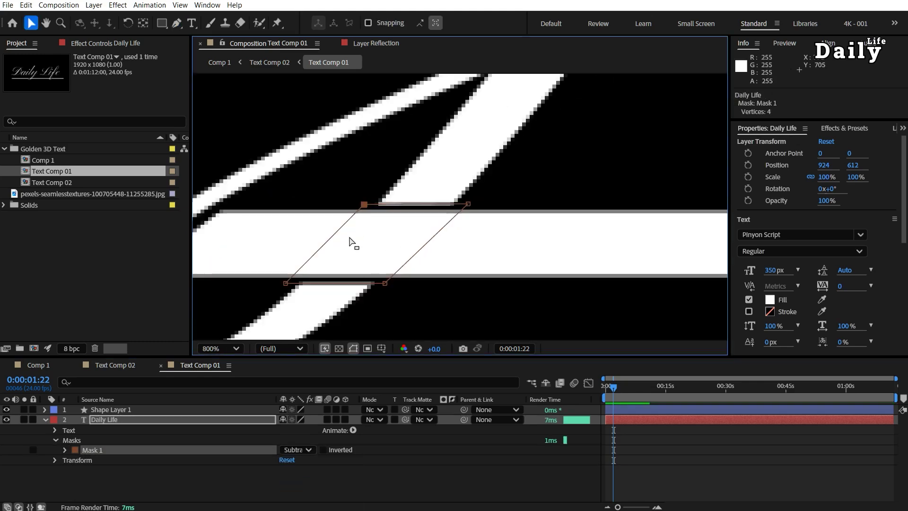
{"action": "scroll", "coordinate": [477, 269], "scroll_direction": "up", "scroll_amount": 1}
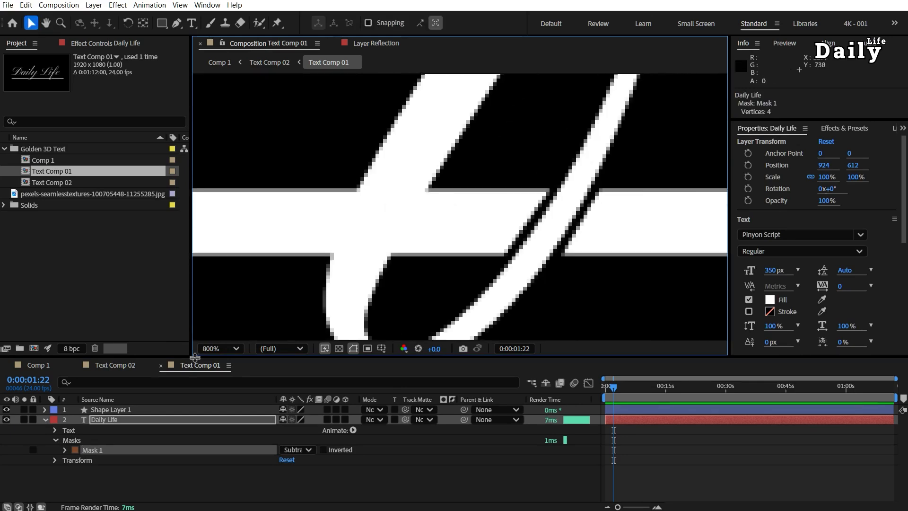
{"action": "left_click", "coordinate": [362, 207]}
{"action": "key", "text": "g"}
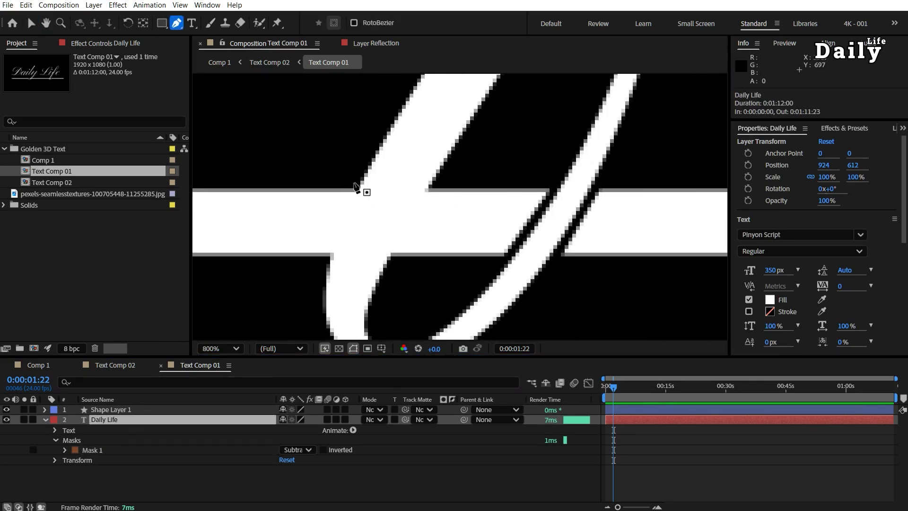
{"action": "left_click", "coordinate": [354, 183]}
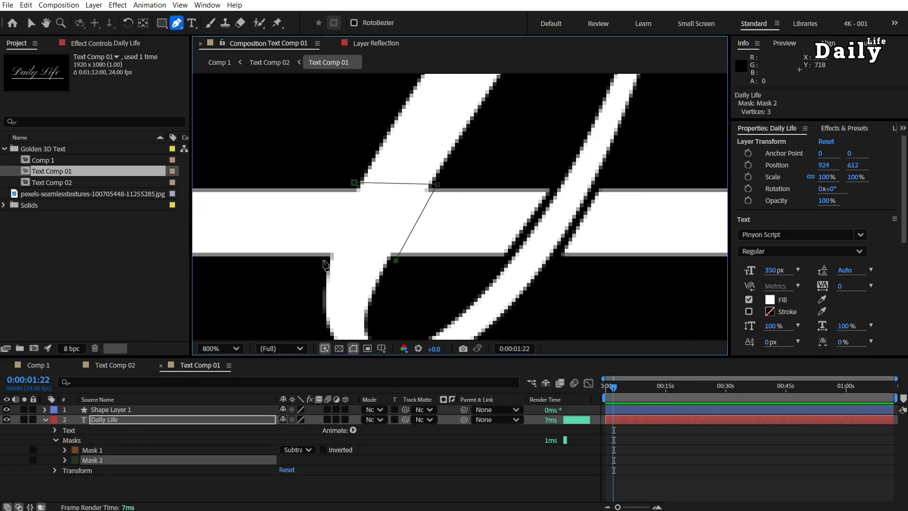
{"action": "left_click", "coordinate": [354, 183]}
{"action": "left_click", "coordinate": [297, 460]}
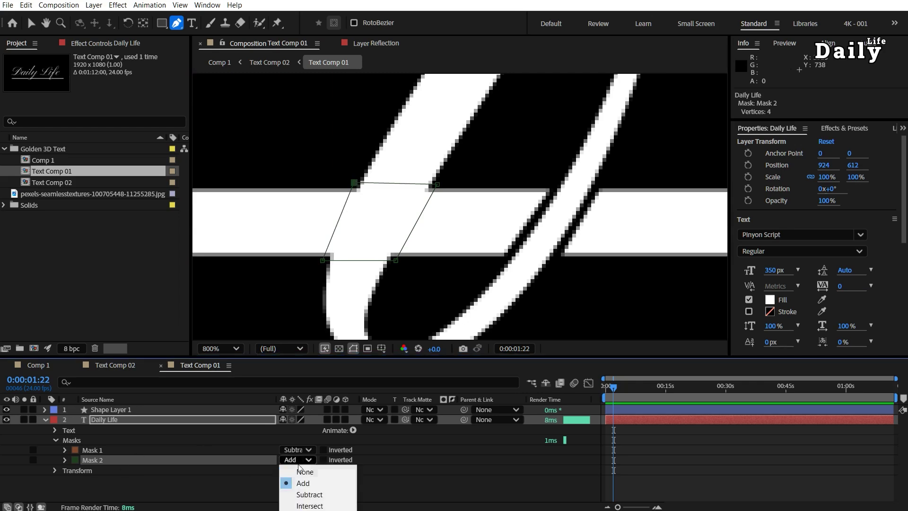
{"action": "left_click", "coordinate": [310, 495]}
{"action": "key", "text": "slash"}
{"action": "key", "text": "v"}
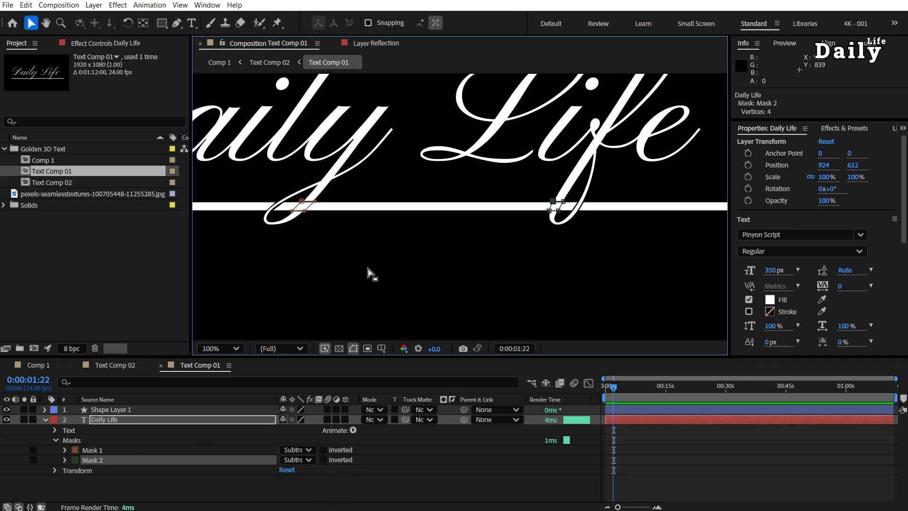
{"action": "left_click", "coordinate": [353, 319]}
{"action": "left_click", "coordinate": [45, 419]}
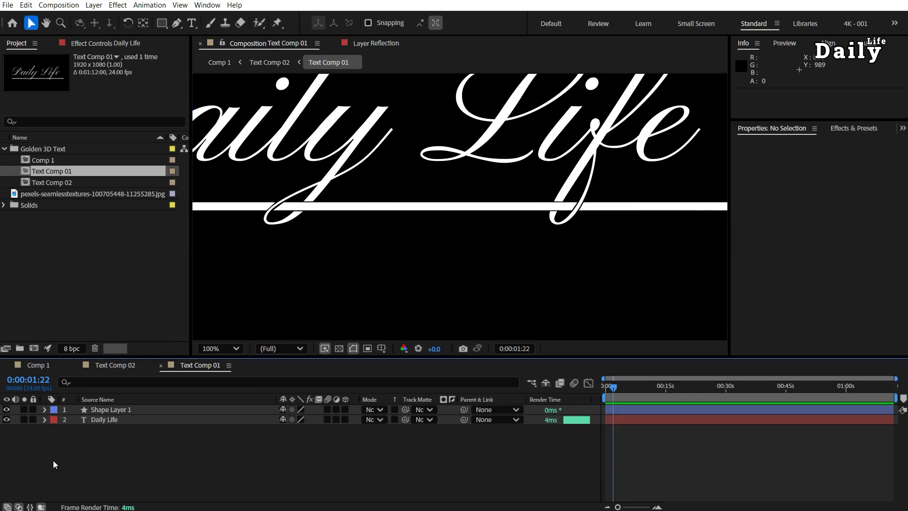
Step: Return to the first frame and add a white full-frame solid to Text Comp 01
{"action": "key", "text": "shift+slash"}
{"action": "key", "text": "Home"}
{"action": "right_click", "coordinate": [107, 455]}
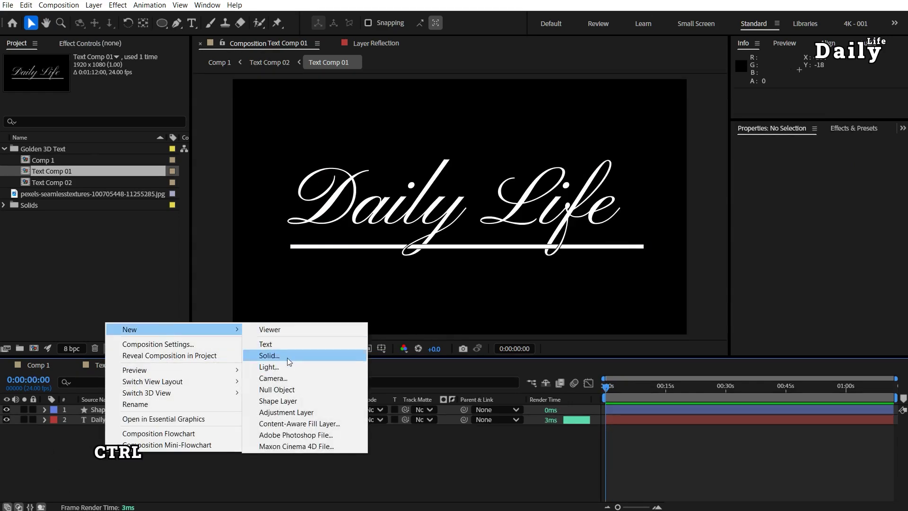
{"action": "key", "text": "ctrl+y"}
{"action": "left_click", "coordinate": [452, 336]}
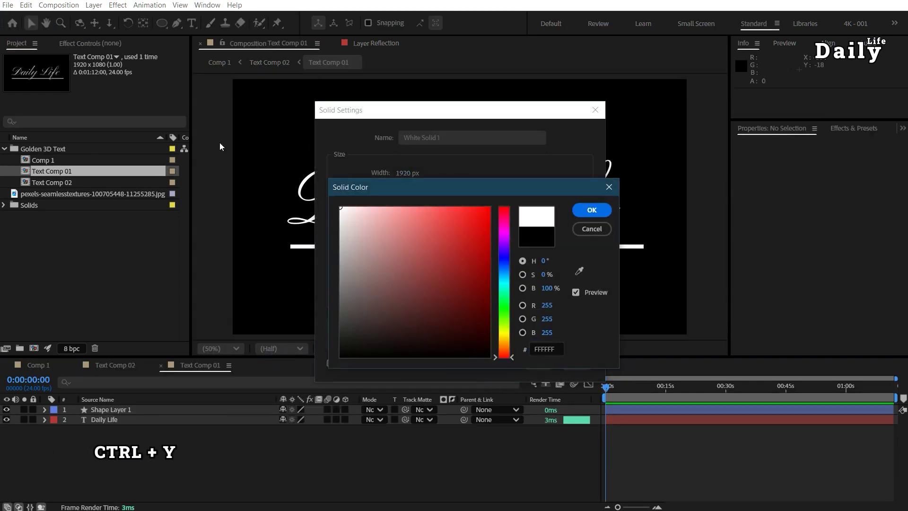
{"action": "left_click", "coordinate": [585, 214]}
{"action": "left_click", "coordinate": [539, 362]}
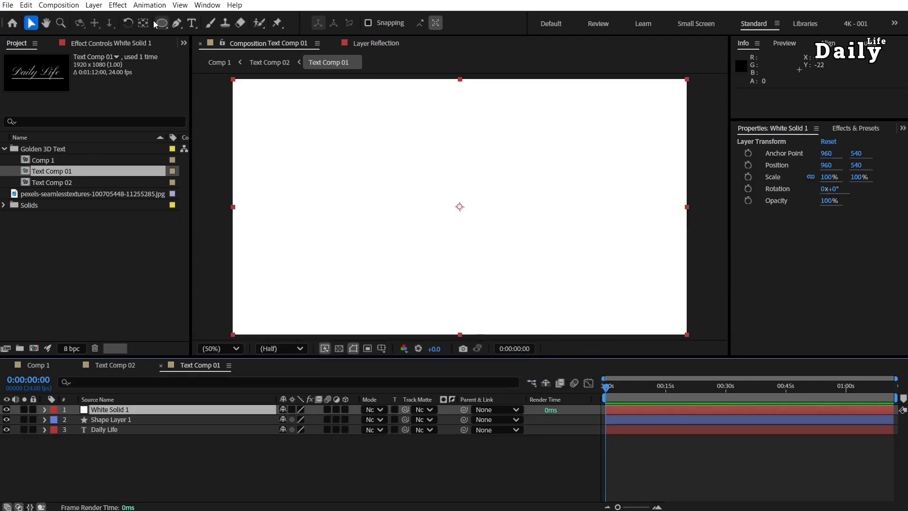
Step: Draw a circular mask about 620 px across near the centre of the white solid
{"action": "key", "text": "q"}
{"action": "left_click_drag", "start_coordinate": [378, 156], "coordinate": [536, 246]}
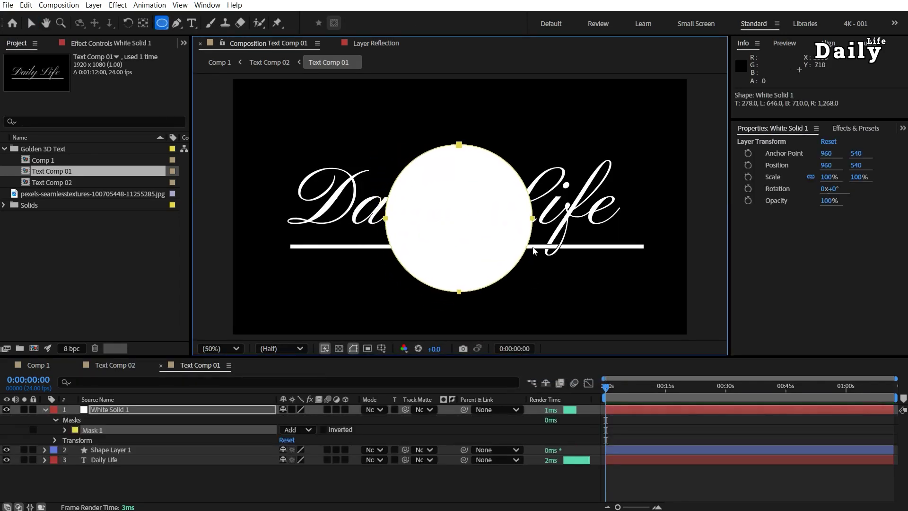
{"action": "left_click", "coordinate": [261, 432]}
Step: Keyframe the circle's Mask Expansion at -315 pixels on the first frame and at a large positive value at 0:00:10:01
{"action": "left_click", "coordinate": [65, 430]}
{"action": "left_click_drag", "start_coordinate": [286, 471], "coordinate": [101, 472]}
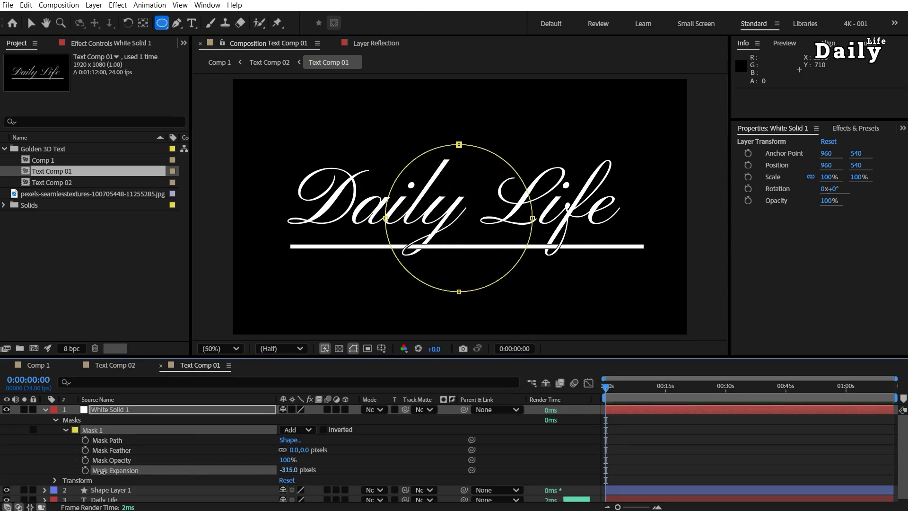
{"action": "left_click", "coordinate": [86, 471]}
{"action": "left_click_drag", "start_coordinate": [606, 385], "coordinate": [625, 386]}
{"action": "left_click_drag", "start_coordinate": [897, 379], "coordinate": [690, 379]}
{"action": "left_click", "coordinate": [746, 388]}
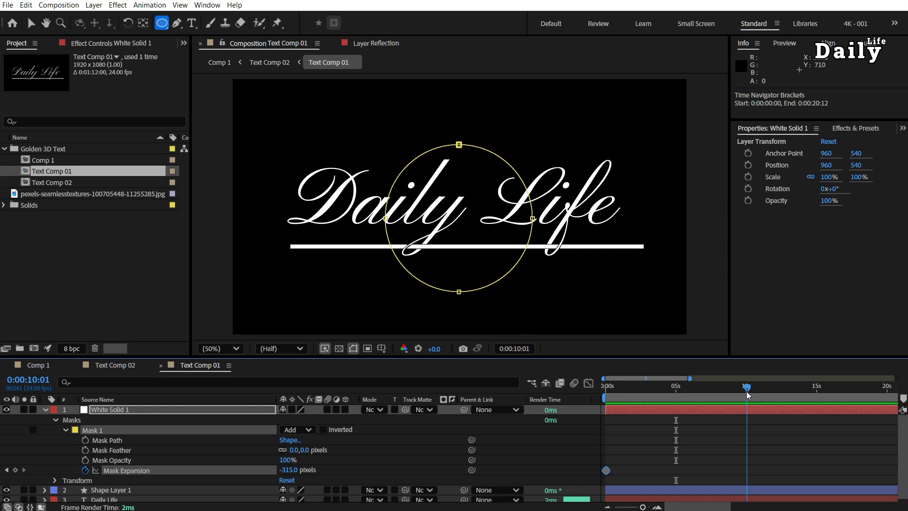
{"action": "left_click_drag", "start_coordinate": [288, 471], "coordinate": [905, 425]}
Step: Set the circle's Mask Feather to 235 pixels and preview the expanding reveal
{"action": "left_click", "coordinate": [649, 394]}
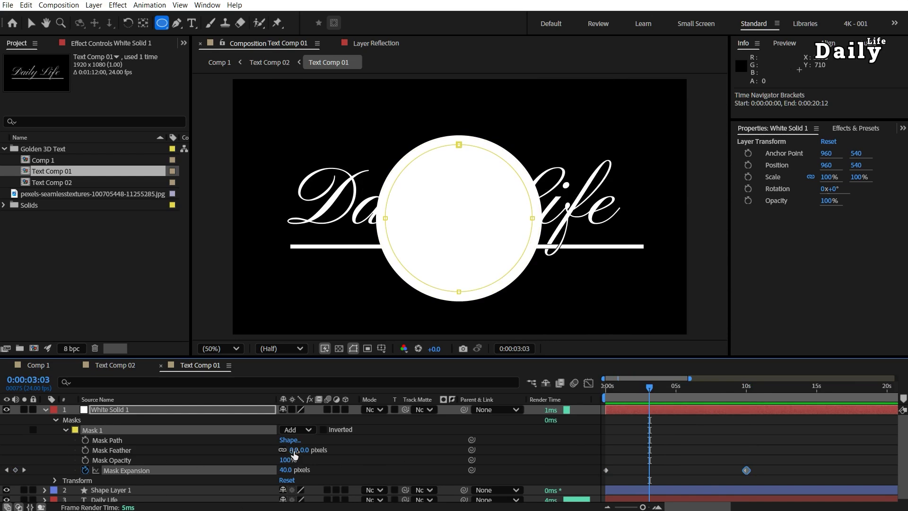
{"action": "type", "text": "235"}
{"action": "key", "text": "Return"}
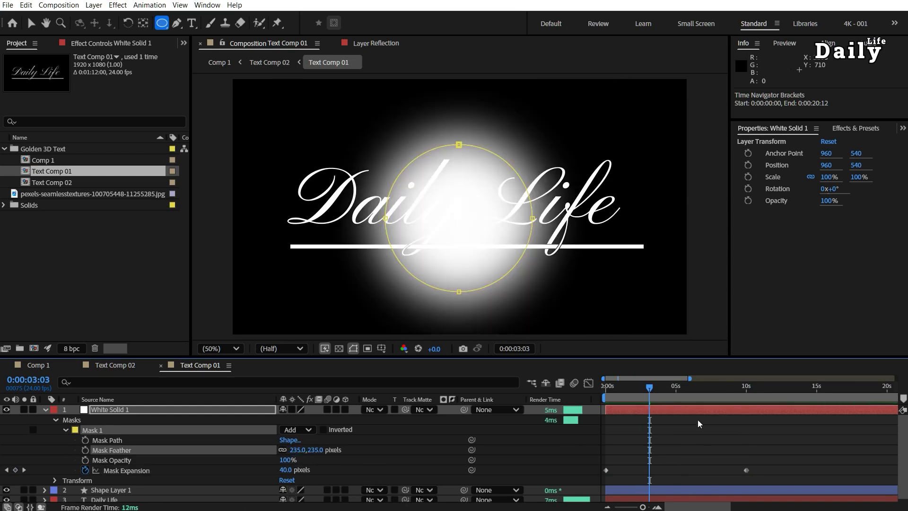
{"action": "key", "text": "space"}
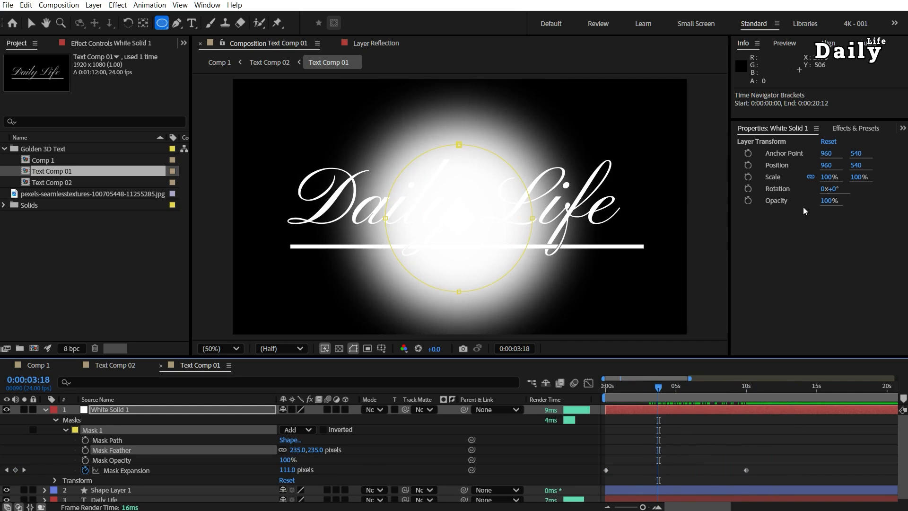
Step: Apply the Roughen Edges effect to the white solid with Border 350 and Complexity 6, and preview the reveal
{"action": "key", "text": "ctrl+5"}
{"action": "type", "text": "rough"}
{"action": "left_click_drag", "start_coordinate": [797, 165], "coordinate": [140, 412]}
{"action": "left_click_drag", "start_coordinate": [112, 96], "coordinate": [260, 107]}
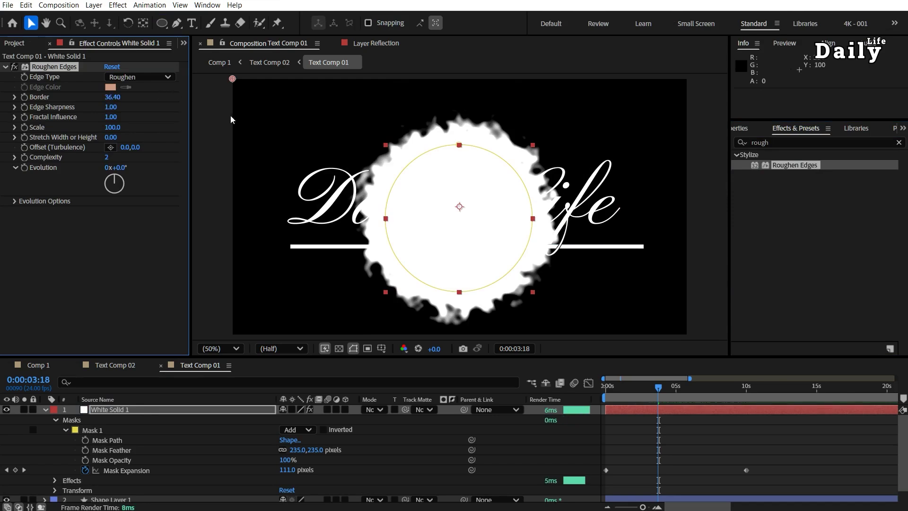
{"action": "left_click", "coordinate": [112, 97]}
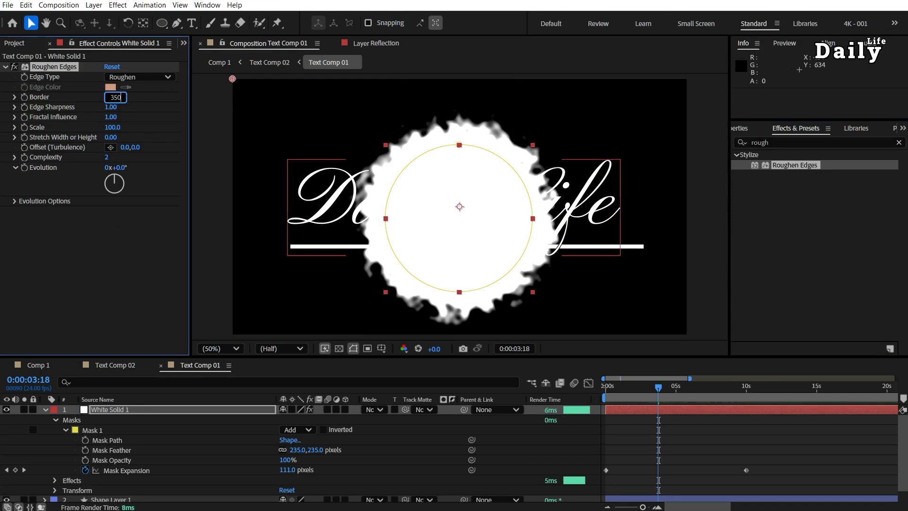
{"action": "key", "text": "Return"}
{"action": "mouse_move", "coordinate": [629, 396]}
{"action": "left_mouse_down"}
{"action": "mouse_move", "coordinate": [657, 388]}
{"action": "mouse_move", "coordinate": [710, 395]}
{"action": "mouse_move", "coordinate": [635, 404]}
{"action": "left_mouse_up"}
{"action": "left_click", "coordinate": [109, 159]}
{"action": "type", "text": "6"}
{"action": "left_click_drag", "start_coordinate": [657, 387], "coordinate": [645, 421]}
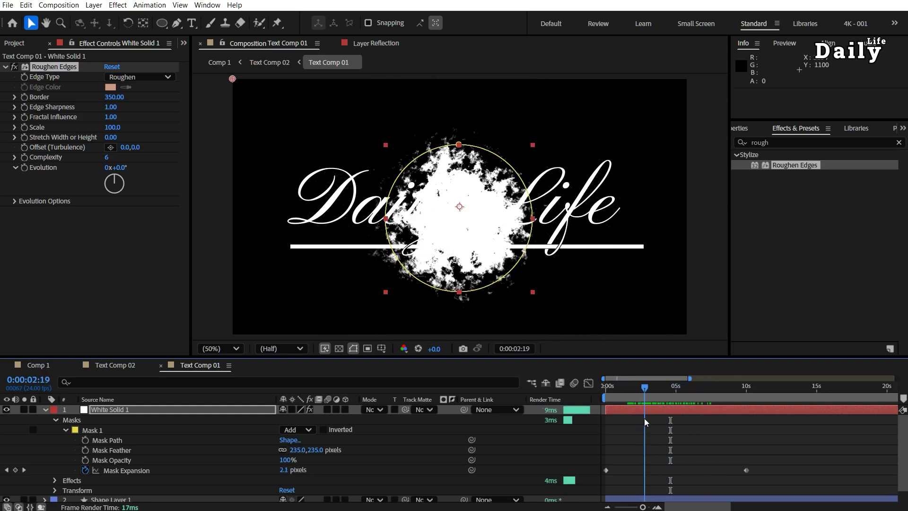
Step: Apply Fast Box Blur to the white solid with a Blur Radius of 7 and check the softened edges
{"action": "left_click", "coordinate": [776, 141]}
{"action": "type", "text": "fast b"}
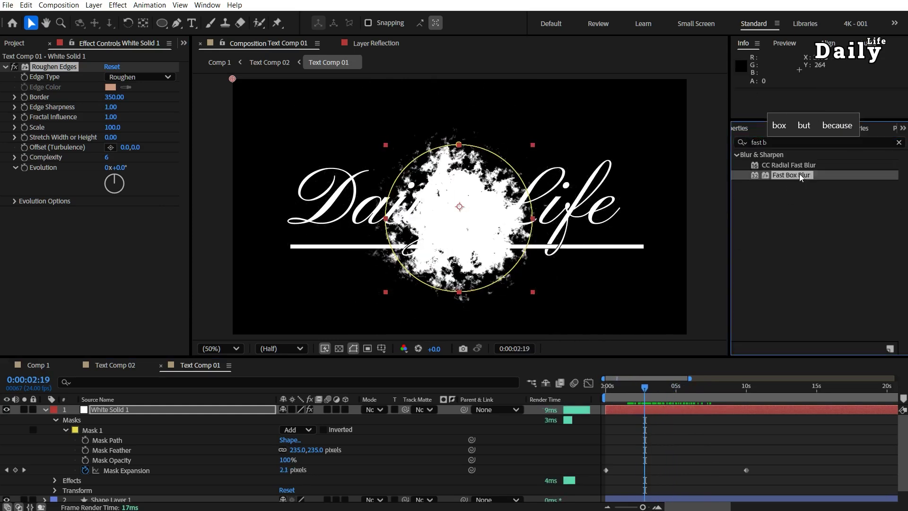
{"action": "left_click_drag", "start_coordinate": [791, 175], "coordinate": [158, 413]}
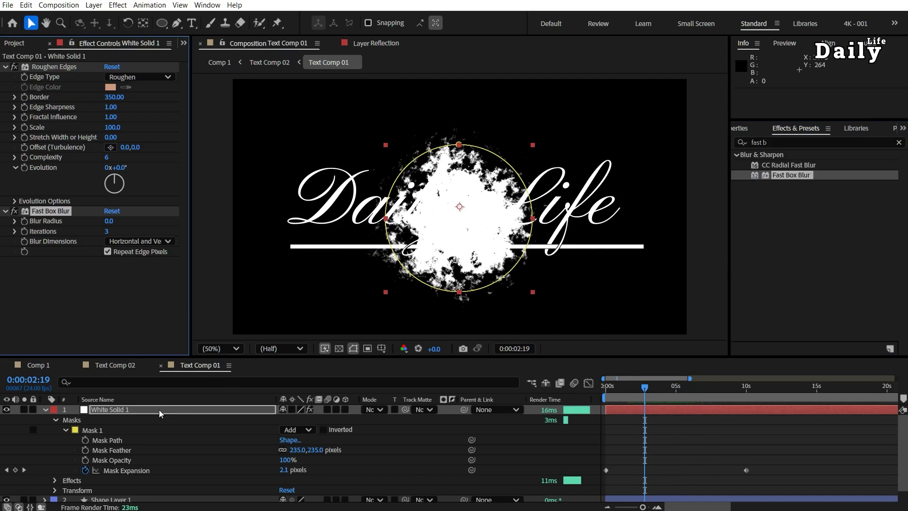
{"action": "key", "text": "Return"}
{"action": "left_click_drag", "start_coordinate": [622, 389], "coordinate": [655, 415]}
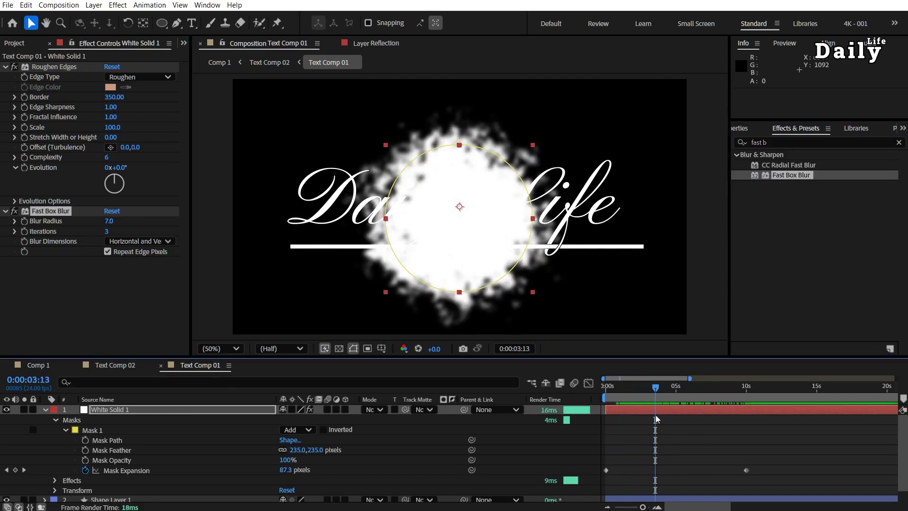
Step: Place the white solid below the Daily Life text layer and use the text as its track matte
{"action": "left_click", "coordinate": [45, 410]}
{"action": "left_click_drag", "start_coordinate": [126, 414], "coordinate": [156, 471]}
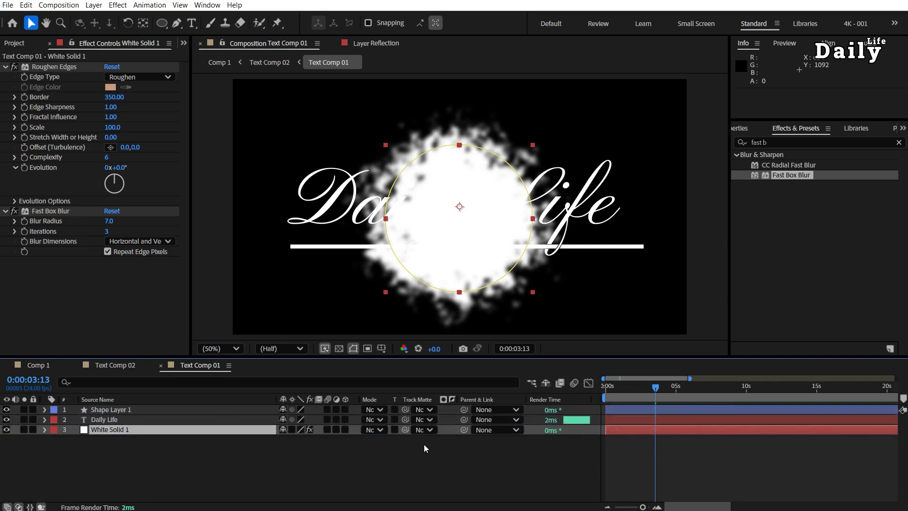
{"action": "left_click_drag", "start_coordinate": [326, 440], "coordinate": [140, 420]}
{"action": "left_click_drag", "start_coordinate": [655, 387], "coordinate": [667, 403]}
Step: Duplicate the white solid, place the copy above the text layer and use Shape Layer 1 as its track matte
{"action": "key", "text": "ctrl+d"}
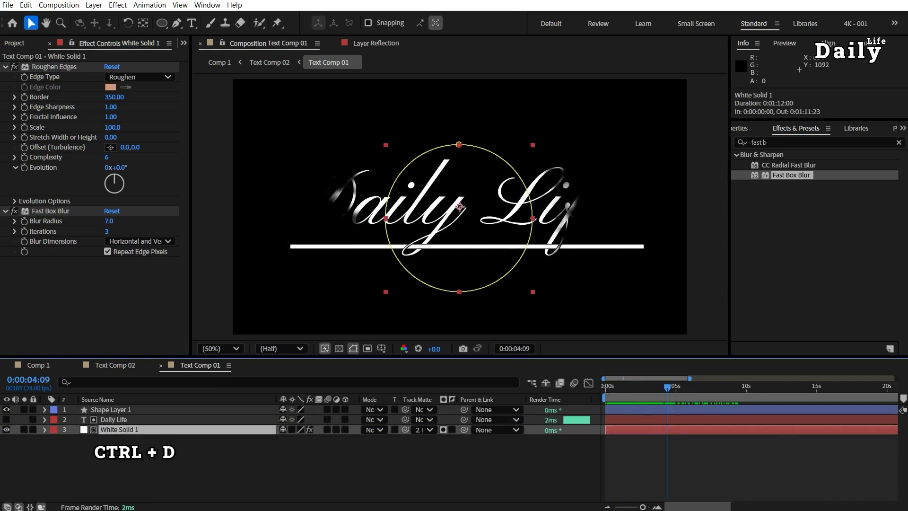
{"action": "left_click", "coordinate": [26, 4]}
{"action": "left_click", "coordinate": [52, 146]}
{"action": "left_click_drag", "start_coordinate": [125, 432], "coordinate": [129, 418]}
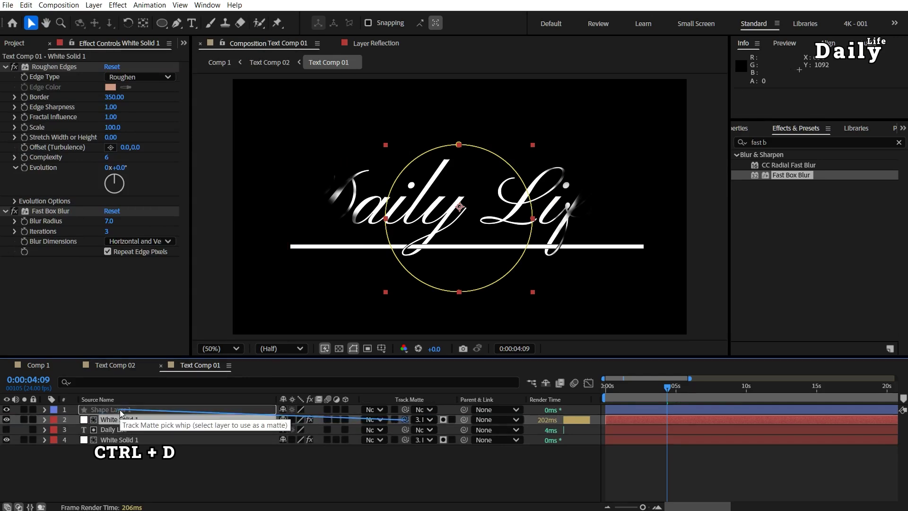
Step: Return to the first frame, open Comp 1 and play back the golden text reveal
{"action": "left_click_drag", "start_coordinate": [667, 387], "coordinate": [607, 387]}
{"action": "key", "text": "Tab"}
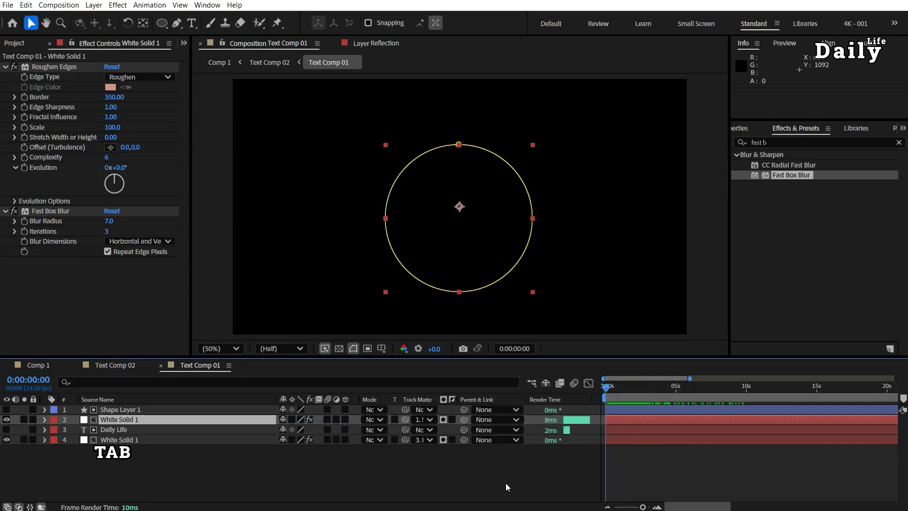
{"action": "left_click", "coordinate": [515, 487]}
{"action": "left_click", "coordinate": [435, 478]}
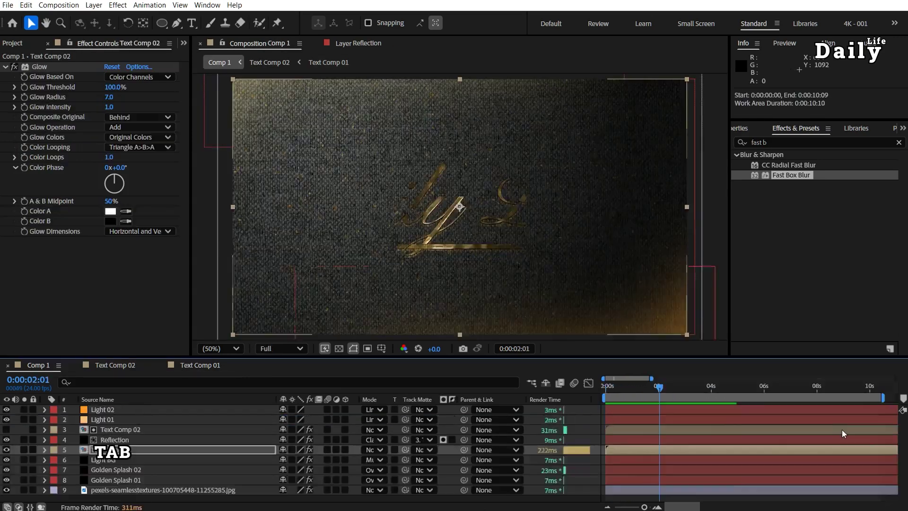
{"action": "key", "text": "space"}
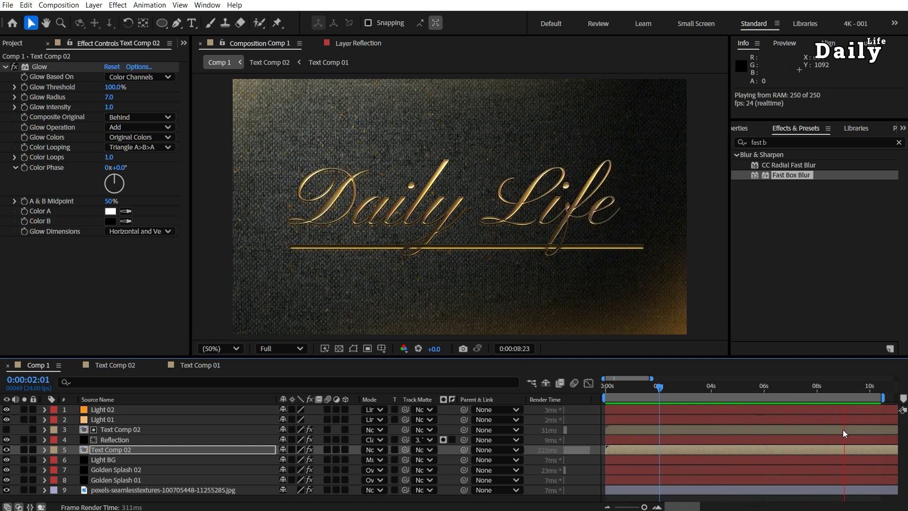
{"action": "key", "text": "space"}
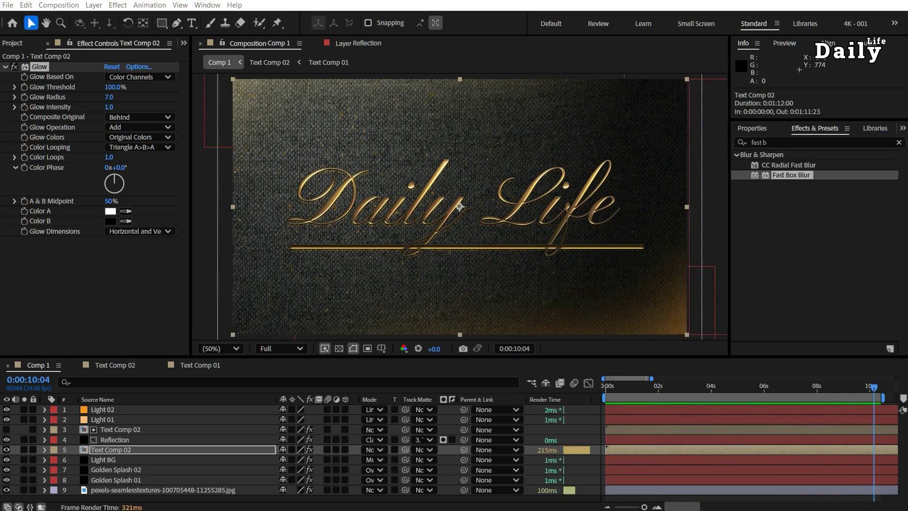
Step: Open Text Comp 01 through Text Comp 02 and copy all four of its layers
{"action": "double_click", "coordinate": [130, 450]}
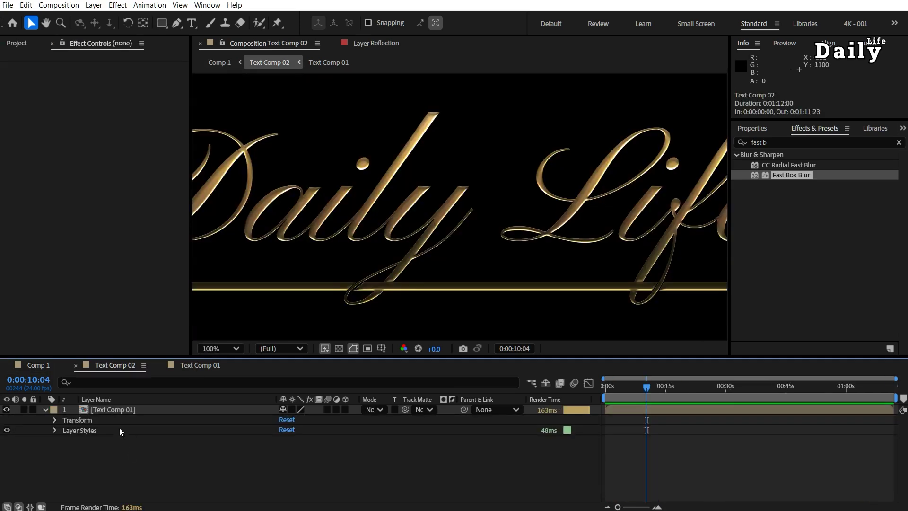
{"action": "double_click", "coordinate": [106, 411]}
{"action": "key", "text": "ctrl+c"}
{"action": "left_click_drag", "start_coordinate": [124, 472], "coordinate": [123, 410]}
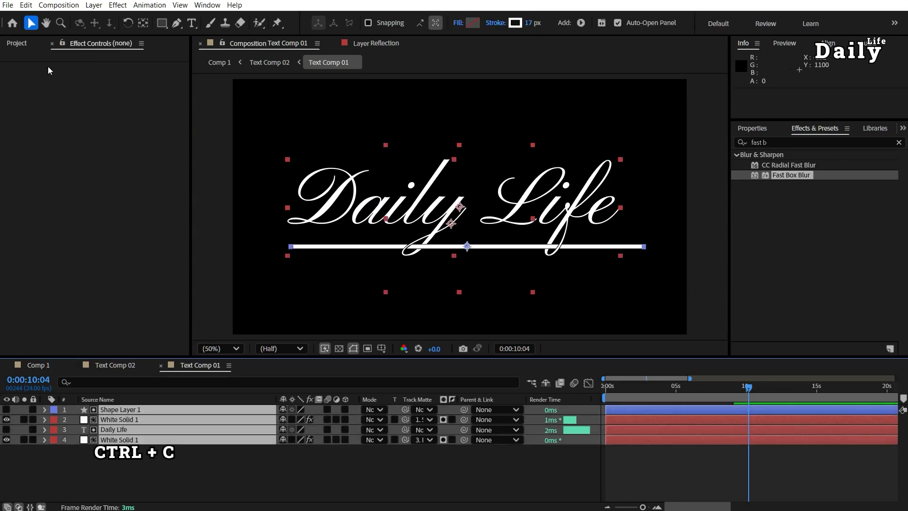
{"action": "left_click", "coordinate": [26, 5]}
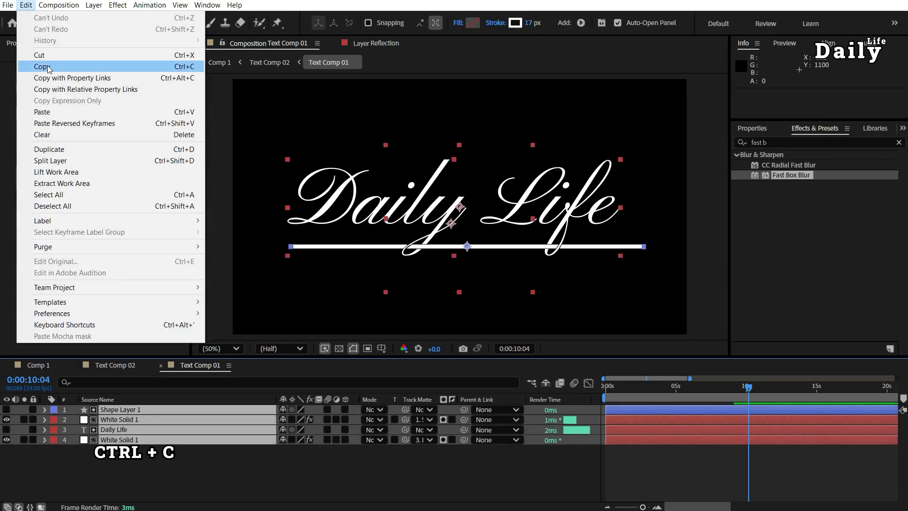
{"action": "left_click", "coordinate": [50, 70]}
Step: Paste the four copied layers into Text Comp 02
{"action": "left_click", "coordinate": [532, 383]}
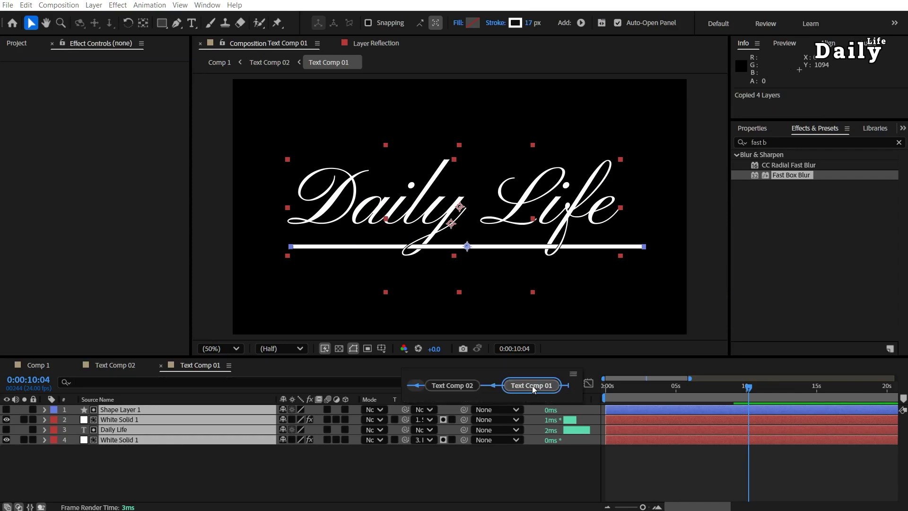
{"action": "left_click", "coordinate": [452, 386]}
{"action": "key", "text": "ctrl+v"}
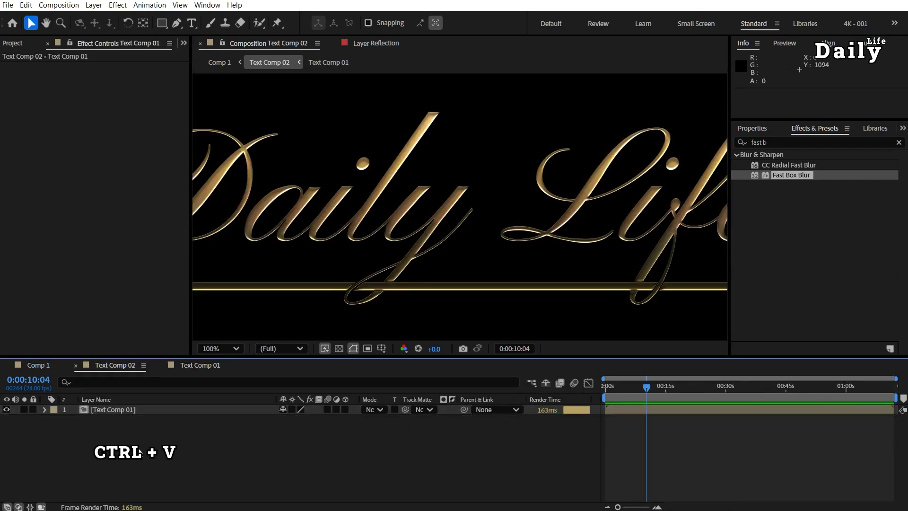
{"action": "left_click", "coordinate": [26, 6]}
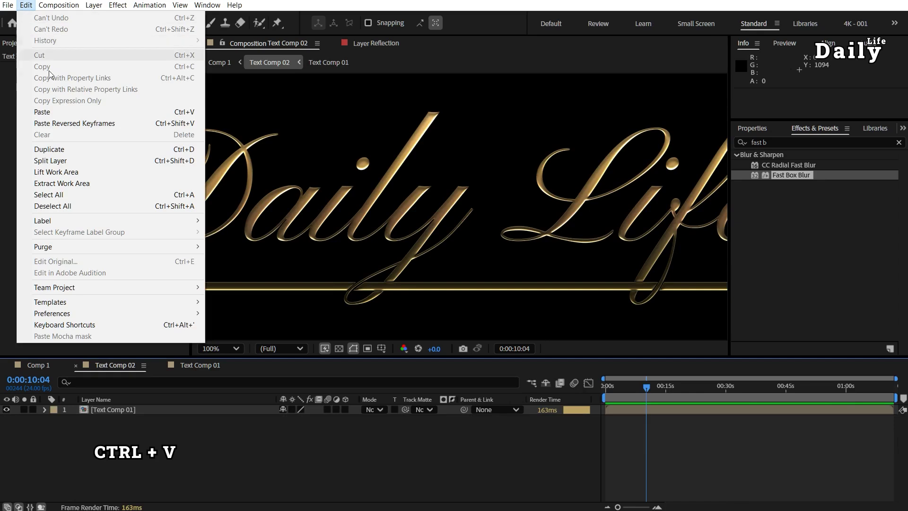
{"action": "left_click", "coordinate": [55, 113]}
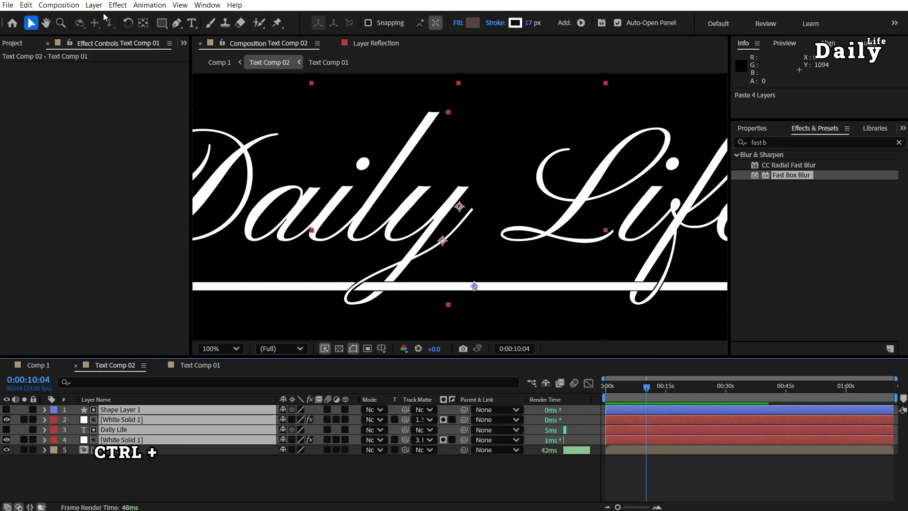
Step: Pre-compose the four pasted layers as Map Layer, moving all attributes into the new composition
{"action": "left_click", "coordinate": [94, 5]}
{"action": "left_click", "coordinate": [140, 354]}
{"action": "type", "text": "Map Layer"}
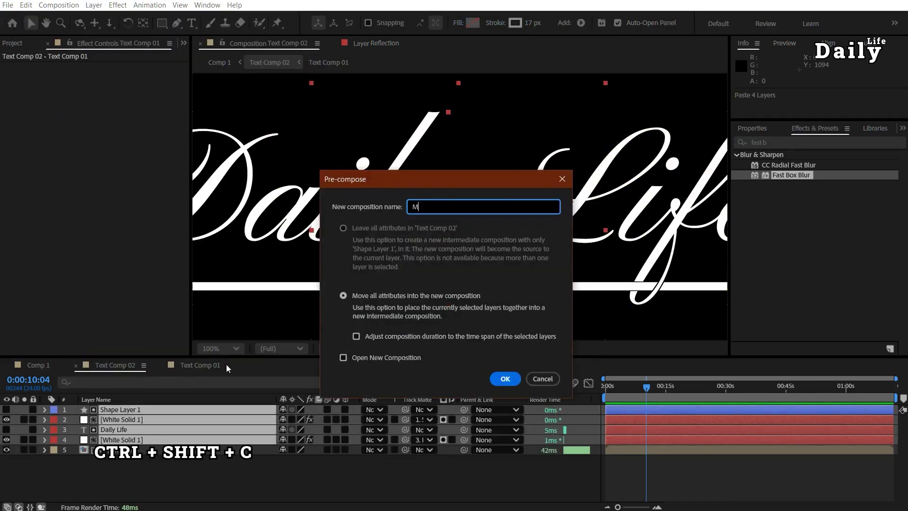
{"action": "left_click", "coordinate": [505, 379]}
Step: Open the Map Layer composition and set the mask mode of the solid matted by Shape Layer 1 to Subtract
{"action": "double_click", "coordinate": [116, 410]}
{"action": "left_click_drag", "start_coordinate": [611, 399], "coordinate": [632, 399]}
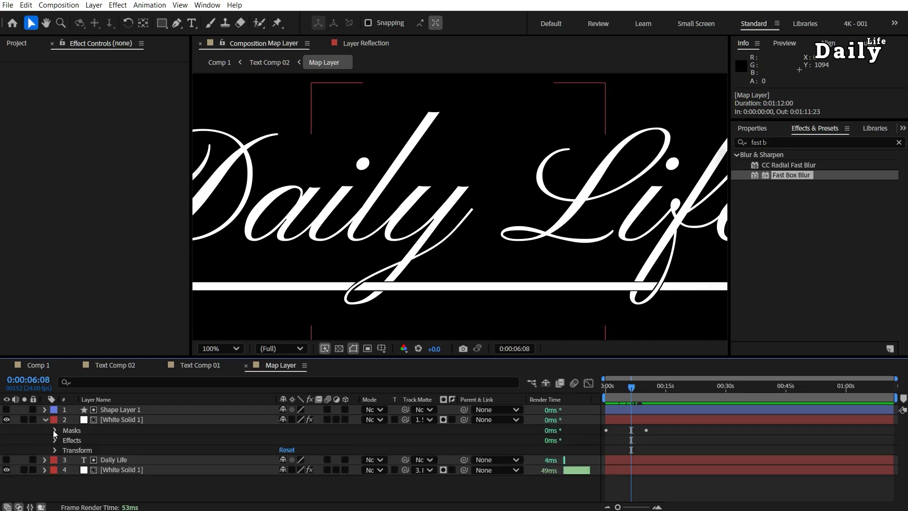
{"action": "left_click", "coordinate": [55, 430]}
{"action": "left_click", "coordinate": [299, 443]}
{"action": "left_click", "coordinate": [303, 471]}
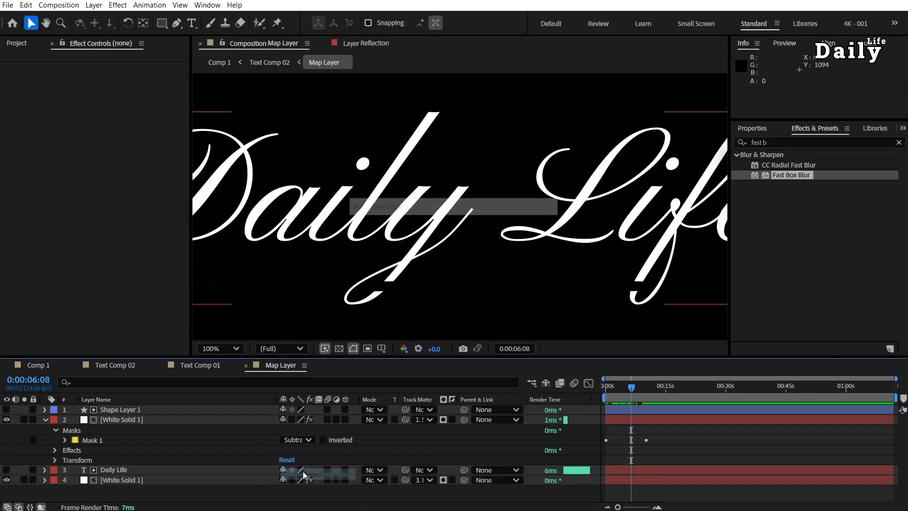
Step: Set the mask mode of the solid matted by the Daily Life text to Subtract and return to the first frame
{"action": "left_click", "coordinate": [44, 420]}
{"action": "left_click", "coordinate": [44, 439]}
{"action": "left_click", "coordinate": [55, 449]}
{"action": "left_click", "coordinate": [289, 460]}
{"action": "left_click", "coordinate": [307, 494]}
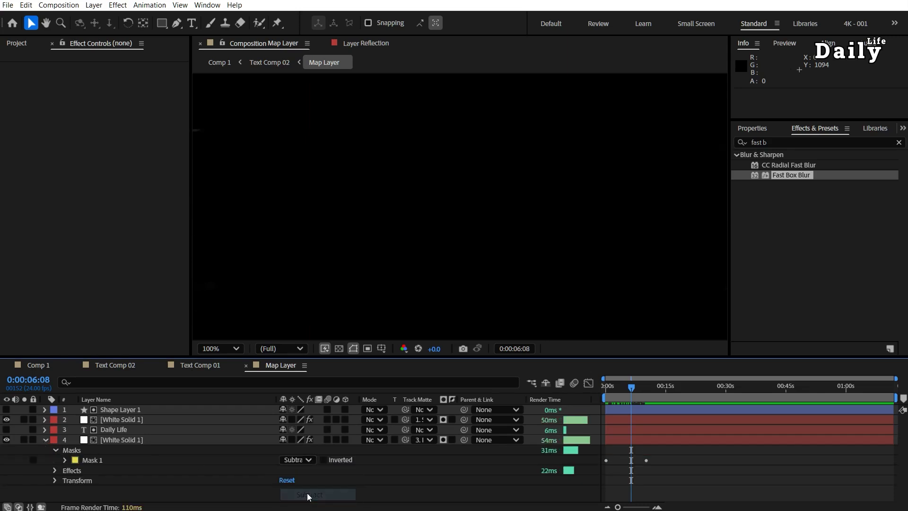
{"action": "left_click", "coordinate": [46, 440]}
{"action": "left_click_drag", "start_coordinate": [606, 387], "coordinate": [516, 395]}
Step: Return to Text Comp 02 and apply the Displacement Map effect to the Text Comp 01 layer
{"action": "left_click", "coordinate": [532, 383]}
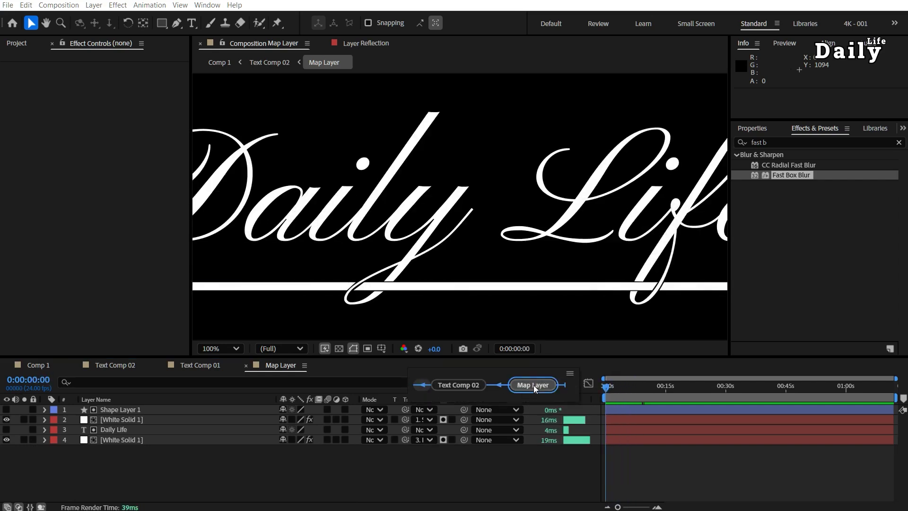
{"action": "left_click", "coordinate": [458, 385]}
{"action": "left_click", "coordinate": [781, 143]}
{"action": "type", "text": "displac"}
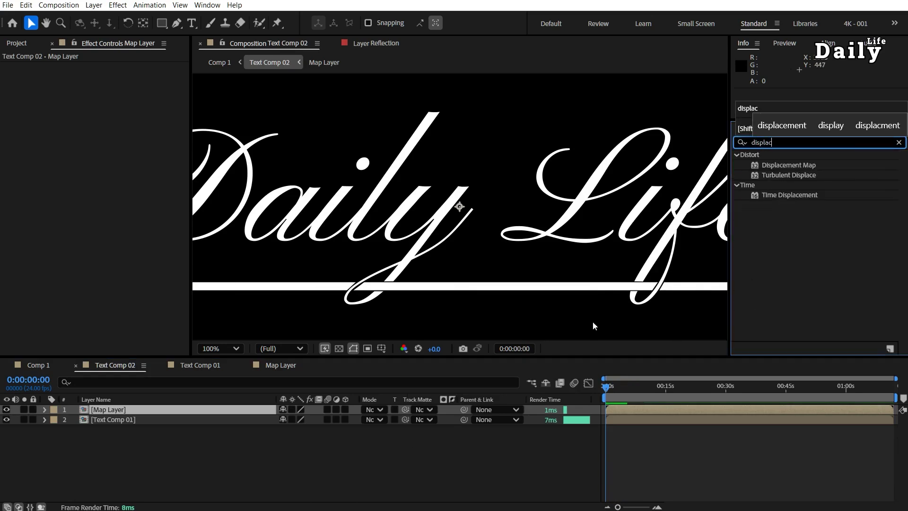
{"action": "left_click", "coordinate": [158, 419]}
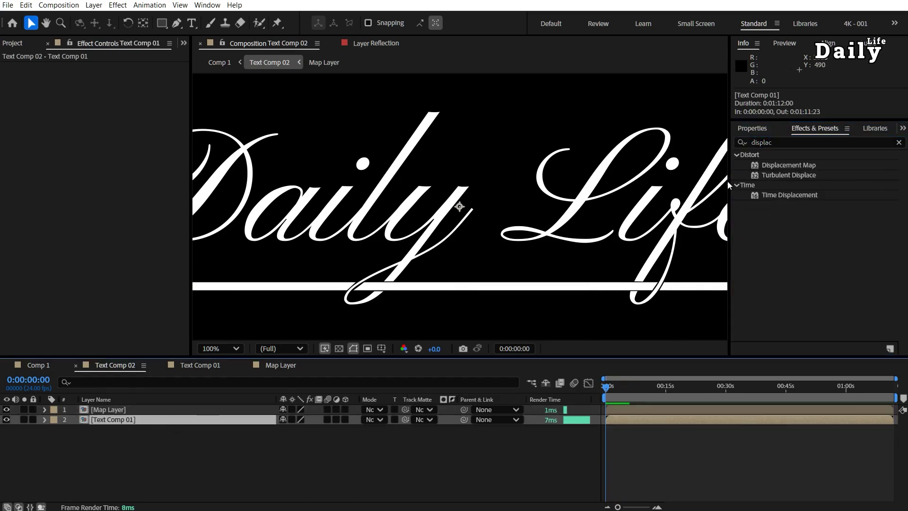
{"action": "left_click_drag", "start_coordinate": [793, 164], "coordinate": [123, 419]}
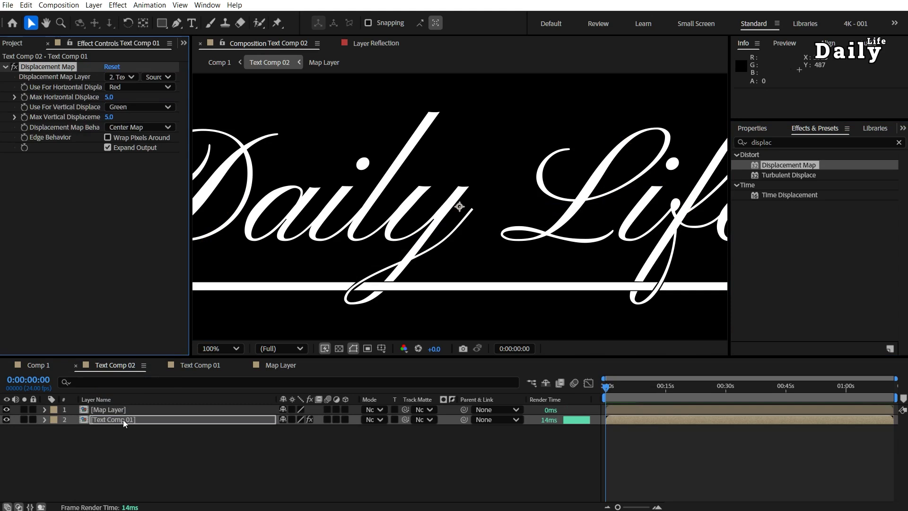
Step: Choose Map Layer as the displacement map source and hide the Map Layer in the composition
{"action": "left_click", "coordinate": [120, 78]}
{"action": "left_click", "coordinate": [130, 104]}
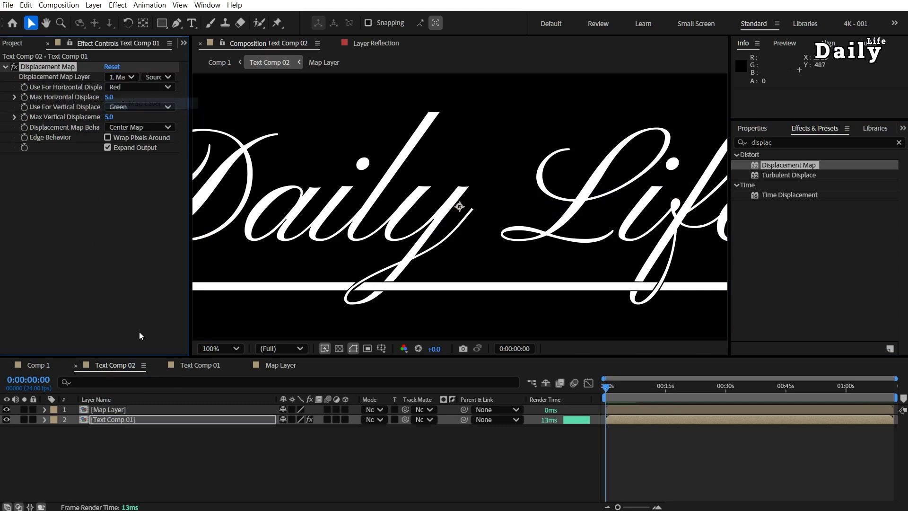
{"action": "left_click", "coordinate": [6, 410]}
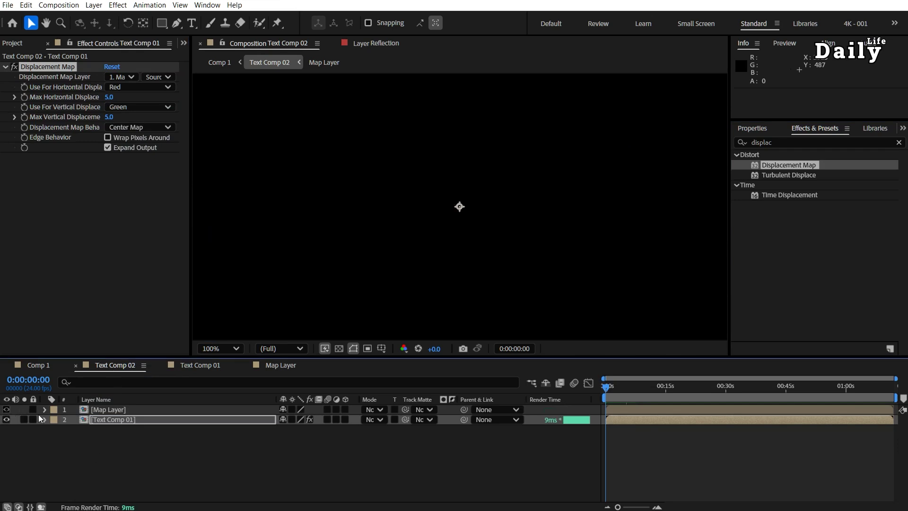
Step: At 0:00:05:00, set both Max Horizontal and Max Vertical Displacement to 10 on Text Comp 01
{"action": "left_click_drag", "start_coordinate": [604, 387], "coordinate": [626, 388]}
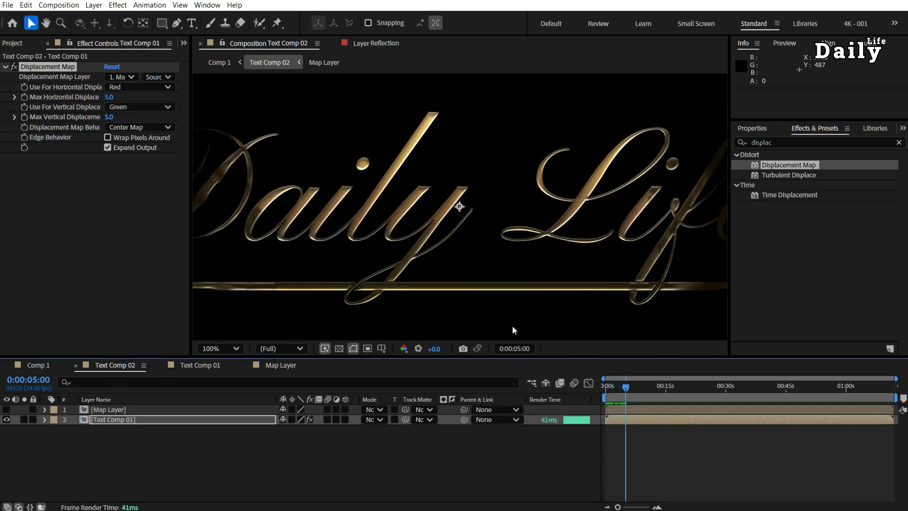
{"action": "key", "text": "h"}
{"action": "left_click_drag", "start_coordinate": [472, 274], "coordinate": [521, 262]}
{"action": "key", "text": "v"}
{"action": "left_click_drag", "start_coordinate": [109, 97], "coordinate": [113, 127]}
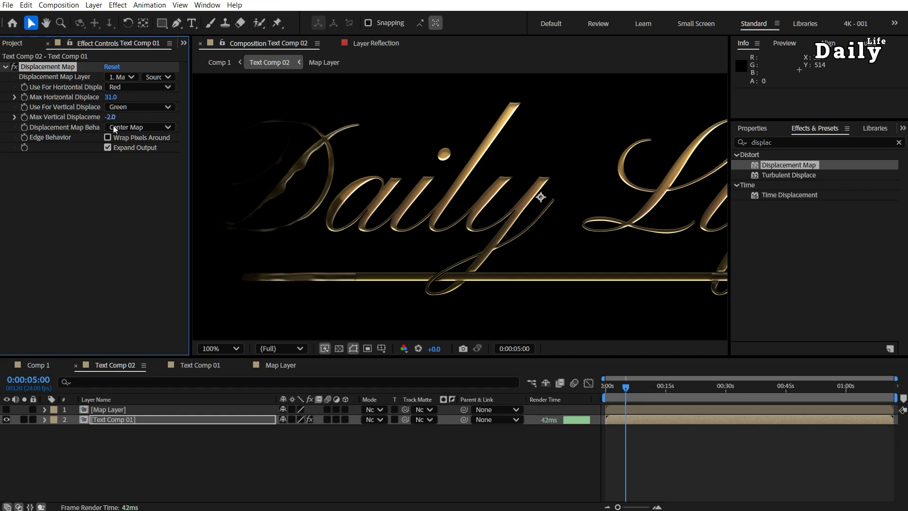
{"action": "type", "text": "10"}
{"action": "key", "text": "Tab"}
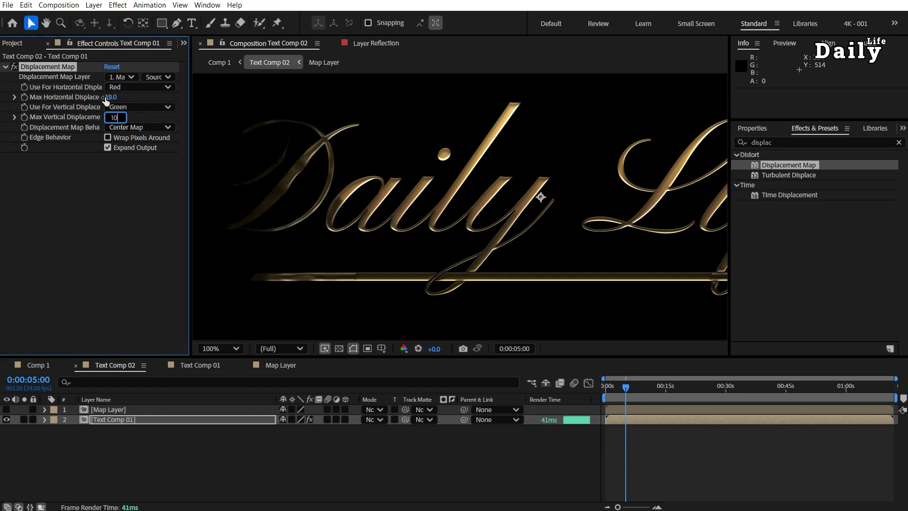
{"action": "type", "text": "10"}
{"action": "left_click", "coordinate": [118, 208]}
Step: Return to Comp 1, apply the Curves effect to the visible Text Comp 02 layer and shape its RGB curve into a gentle S
{"action": "left_click", "coordinate": [531, 382]}
{"action": "left_click", "coordinate": [457, 384]}
{"action": "left_click", "coordinate": [40, 67]}
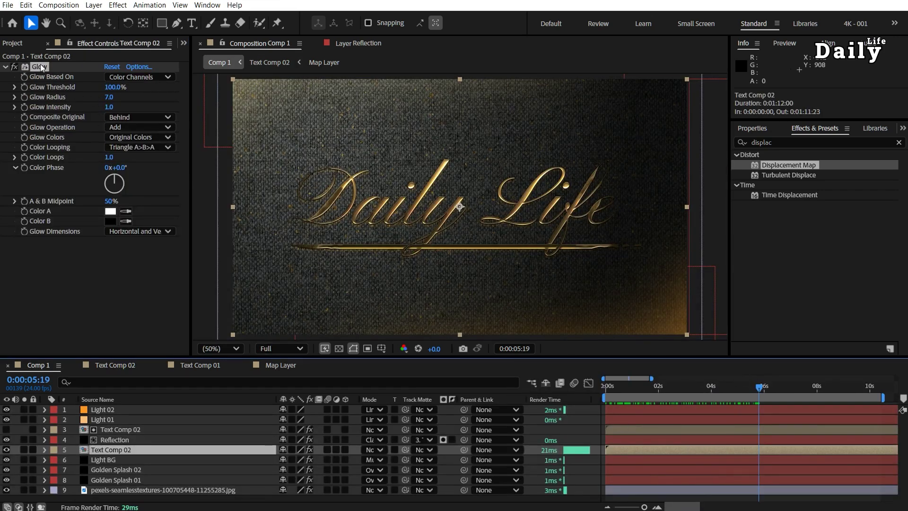
{"action": "left_click", "coordinate": [41, 67]}
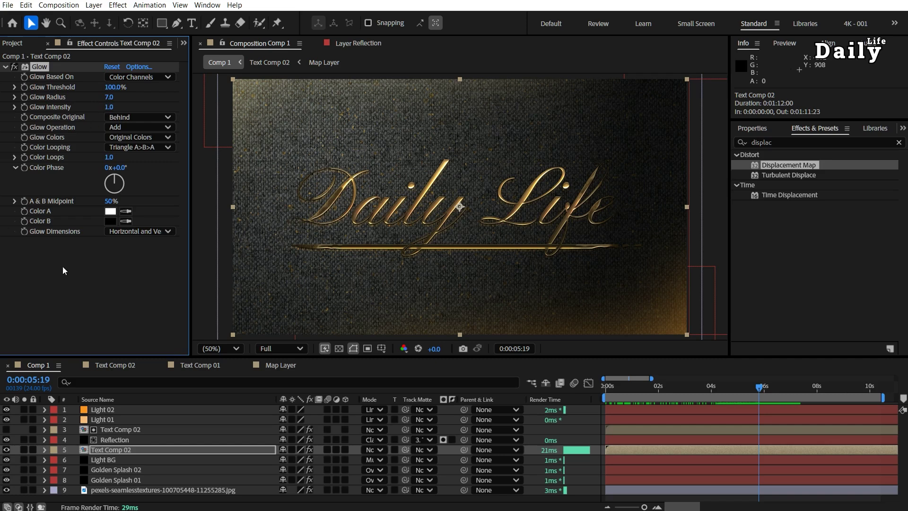
{"action": "left_click", "coordinate": [773, 243]}
{"action": "type", "text": "curv"}
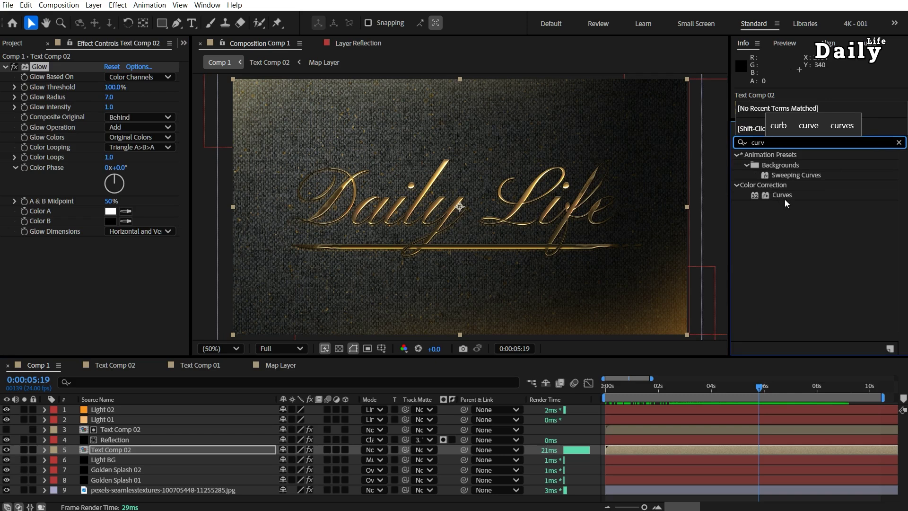
{"action": "left_click_drag", "start_coordinate": [785, 200], "coordinate": [113, 303]}
{"action": "left_click_drag", "start_coordinate": [130, 212], "coordinate": [127, 205]}
{"action": "left_click_drag", "start_coordinate": [63, 273], "coordinate": [67, 282]}
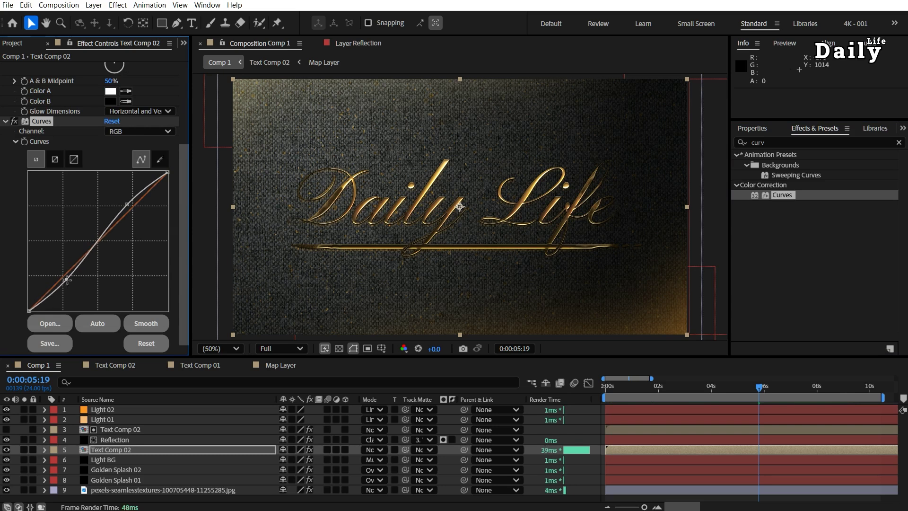
Step: Preview Comp 1 from the first frame to check the text reveal with the adjusted contrast
{"action": "left_click_drag", "start_coordinate": [634, 387], "coordinate": [574, 401]}
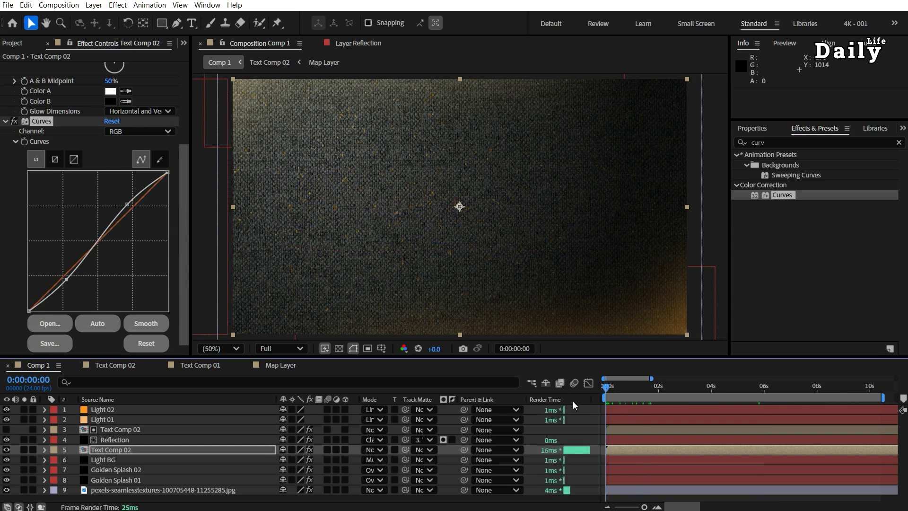
{"action": "key", "text": "space"}
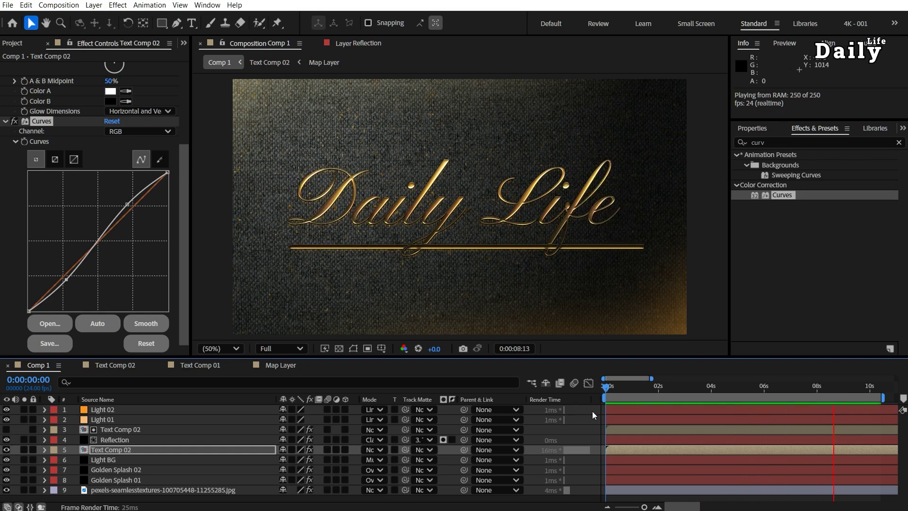
{"action": "left_click", "coordinate": [650, 388]}
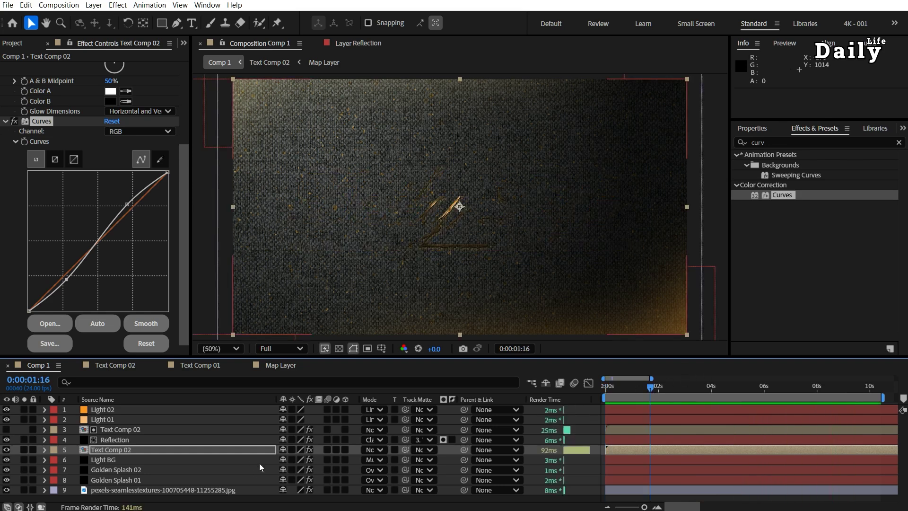
Step: Move the Reflection layer's two Position keyframes to about 6 and 10 seconds
{"action": "left_click", "coordinate": [116, 440]}
{"action": "left_click", "coordinate": [45, 440]}
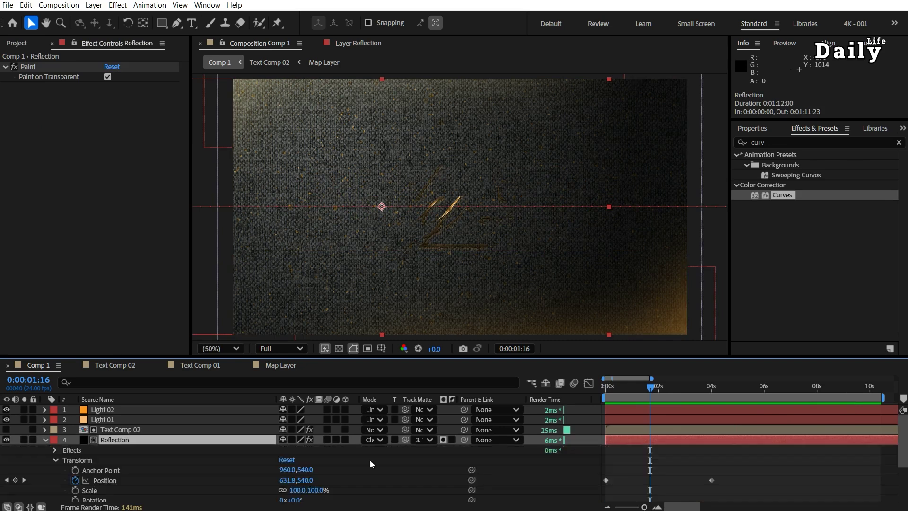
{"action": "left_click_drag", "start_coordinate": [728, 483], "coordinate": [595, 487]}
{"action": "left_click_drag", "start_coordinate": [658, 388], "coordinate": [726, 392]}
{"action": "left_click_drag", "start_coordinate": [767, 471], "coordinate": [735, 480]}
{"action": "left_click_drag", "start_coordinate": [728, 387], "coordinate": [818, 393]}
{"action": "left_click_drag", "start_coordinate": [841, 480], "coordinate": [863, 481]}
{"action": "mouse_move", "coordinate": [814, 389]}
{"action": "left_mouse_down"}
{"action": "mouse_move", "coordinate": [739, 391]}
{"action": "mouse_move", "coordinate": [802, 389]}
{"action": "left_mouse_up"}
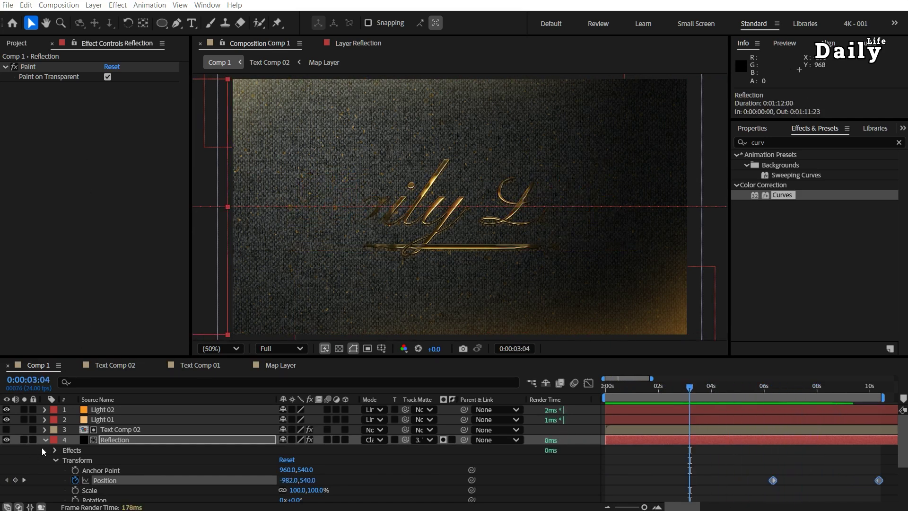
{"action": "left_click", "coordinate": [46, 440]}
Step: Create an adjustment layer in Comp 1 and place it above all other layers
{"action": "right_click", "coordinate": [163, 499]}
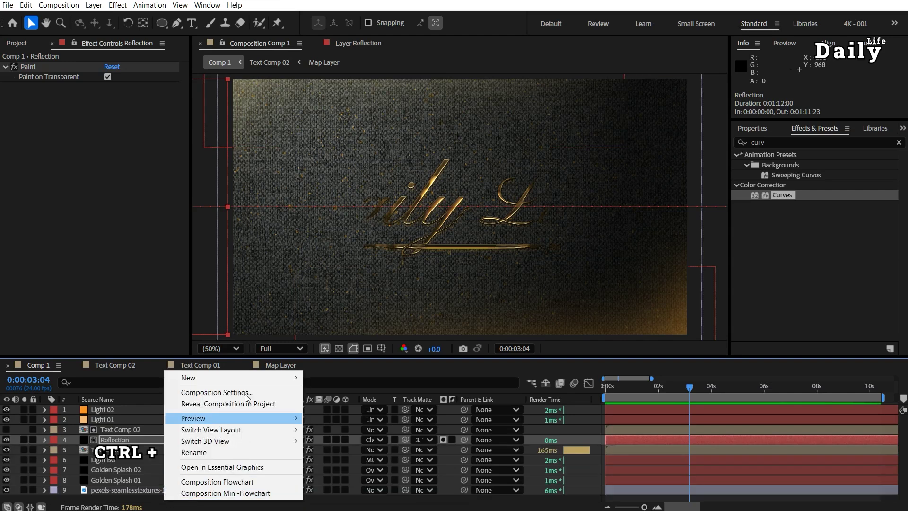
{"action": "mouse_move", "coordinate": [243, 375]}
{"action": "left_click", "coordinate": [375, 462]}
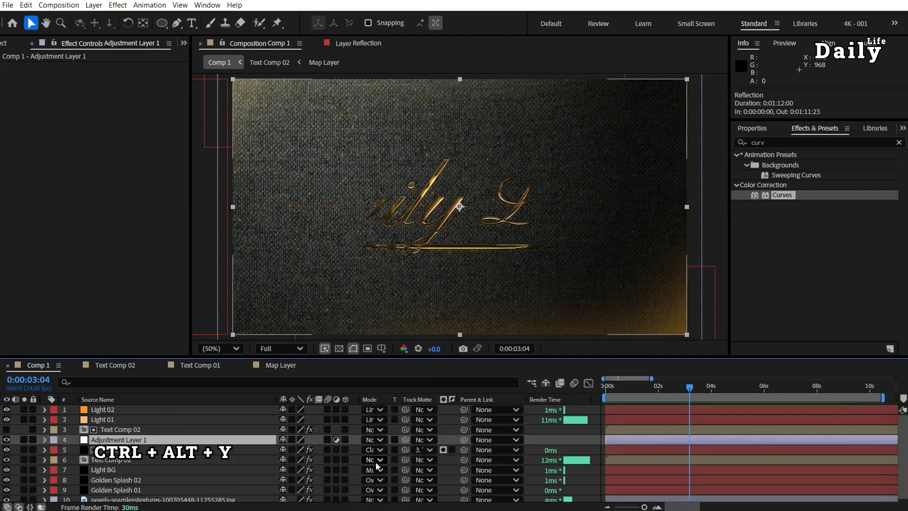
{"action": "left_click_drag", "start_coordinate": [127, 439], "coordinate": [118, 408]}
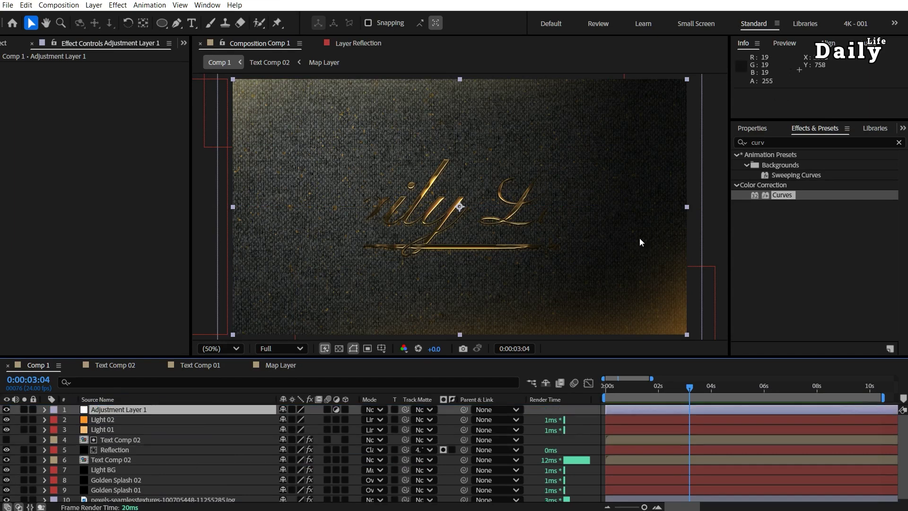
Step: Apply Fast Box Blur to the adjustment layer with Blur Radius 2 and Repeat Edge Pixels enabled
{"action": "key", "text": "ctrl+5"}
{"action": "type", "text": "fast bo"}
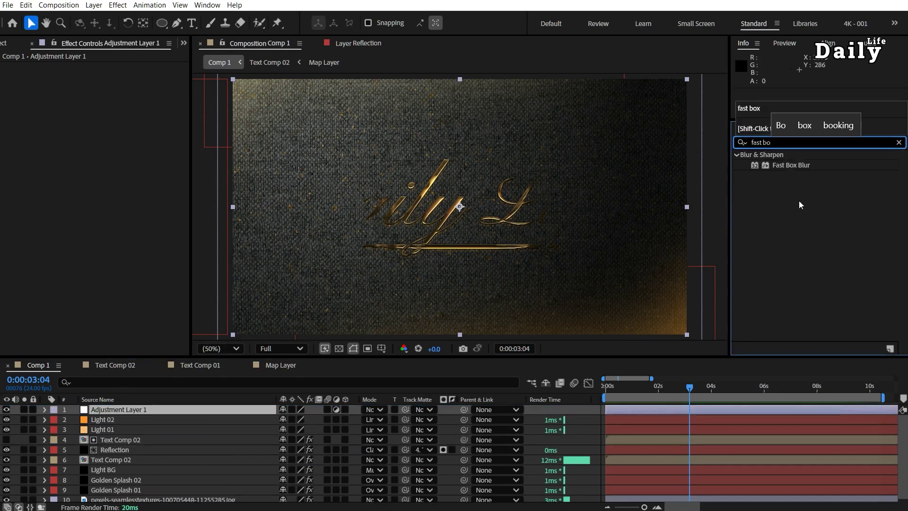
{"action": "left_click_drag", "start_coordinate": [791, 165], "coordinate": [132, 408]}
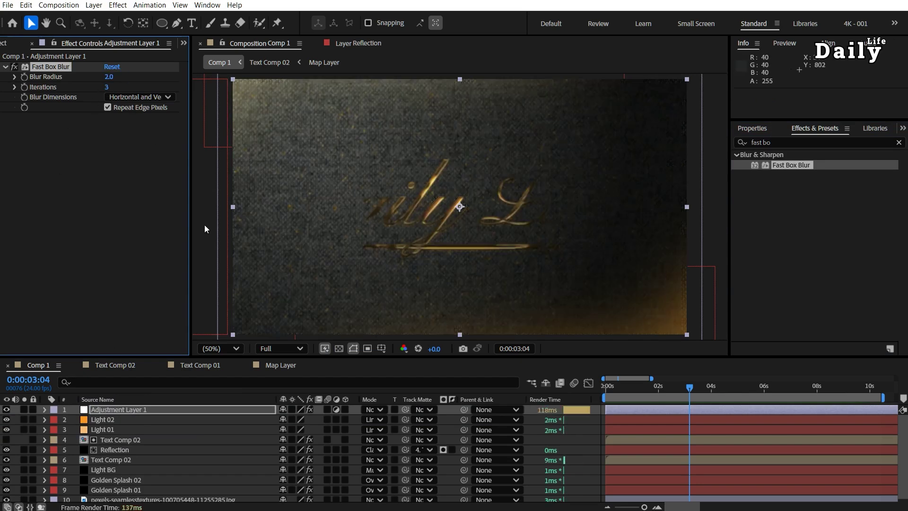
Step: Draw an elliptical mask around the text's middle on the adjustment layer and set its mode to Subtract
{"action": "left_click", "coordinate": [161, 23]}
{"action": "mouse_move", "coordinate": [340, 138]}
{"action": "left_mouse_down"}
{"action": "mouse_move", "coordinate": [609, 282]}
{"action": "mouse_move", "coordinate": [594, 283]}
{"action": "left_mouse_up"}
{"action": "left_click", "coordinate": [291, 430]}
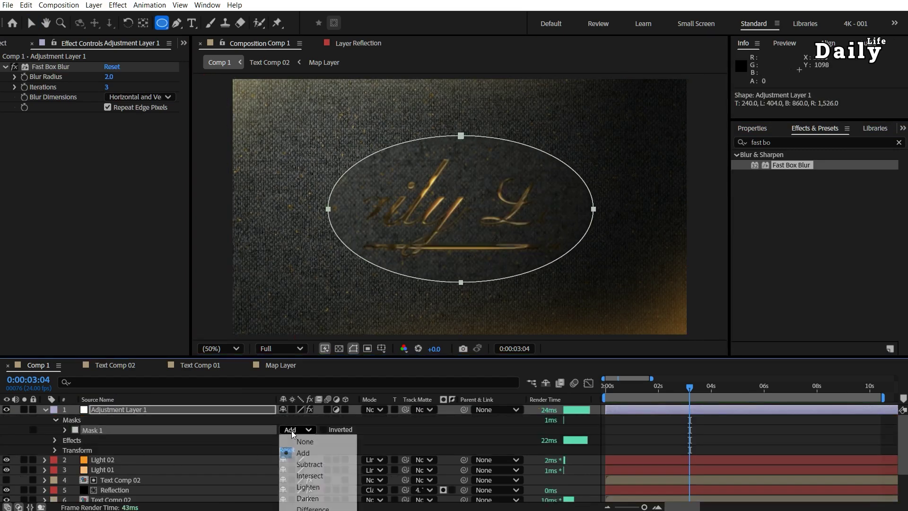
{"action": "left_click", "coordinate": [292, 463]}
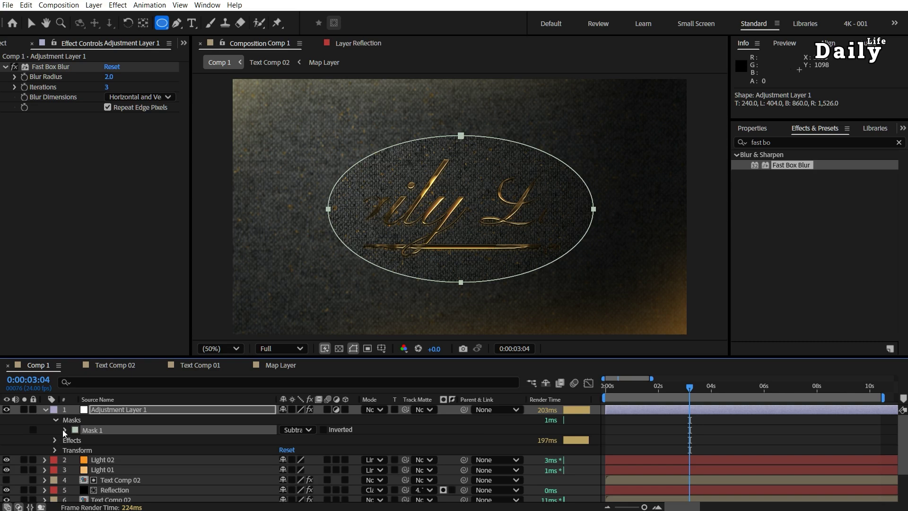
Step: Set the Mask Feather of the adjustment layer's elliptical mask to 350 pixels
{"action": "left_click", "coordinate": [65, 431]}
{"action": "left_click_drag", "start_coordinate": [295, 452], "coordinate": [598, 436]}
{"action": "left_click", "coordinate": [301, 450]}
{"action": "type", "text": "350"}
{"action": "key", "text": "Return"}
Step: At the first frame, keyframe the Mask Path and shrink the ellipse around its centre to about 11.2%
{"action": "left_click_drag", "start_coordinate": [689, 388], "coordinate": [599, 402]}
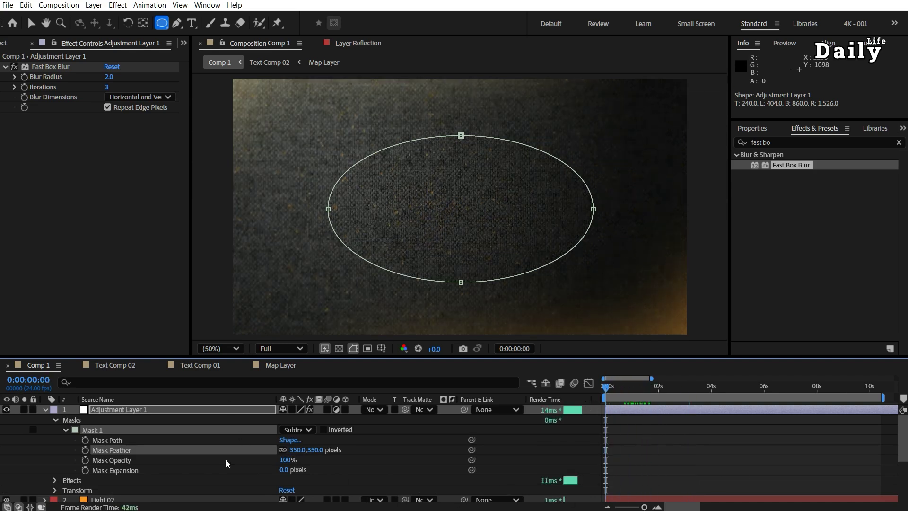
{"action": "left_click", "coordinate": [86, 440]}
{"action": "key", "text": "v"}
{"action": "double_click", "coordinate": [535, 270]}
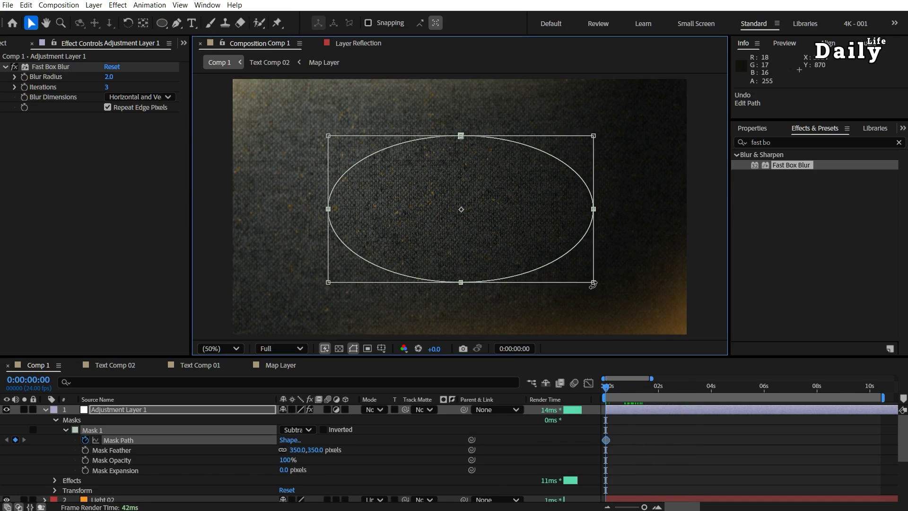
{"action": "left_click_drag", "start_coordinate": [593, 282], "coordinate": [475, 222]}
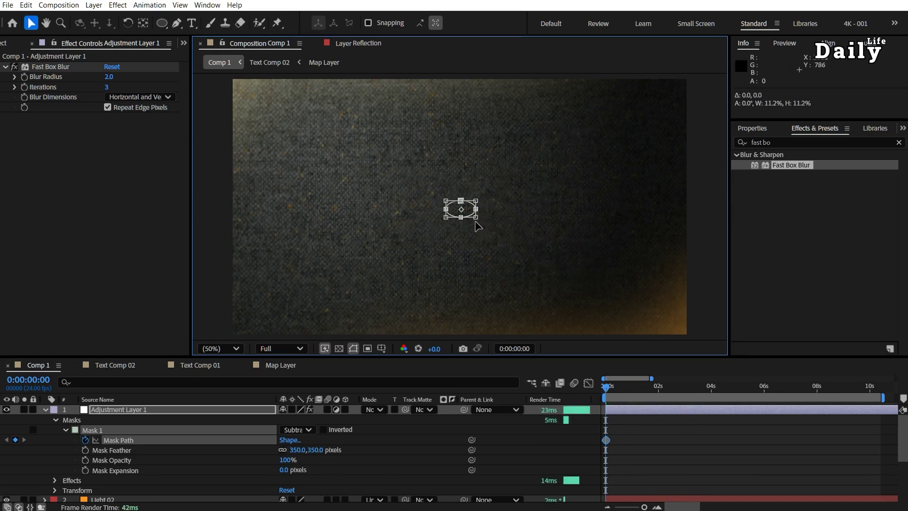
Step: At 0:00:08:01, enlarge the mask ellipse to surround most of the Daily Life text, and preview the blur animation
{"action": "left_click_drag", "start_coordinate": [632, 389], "coordinate": [819, 397]}
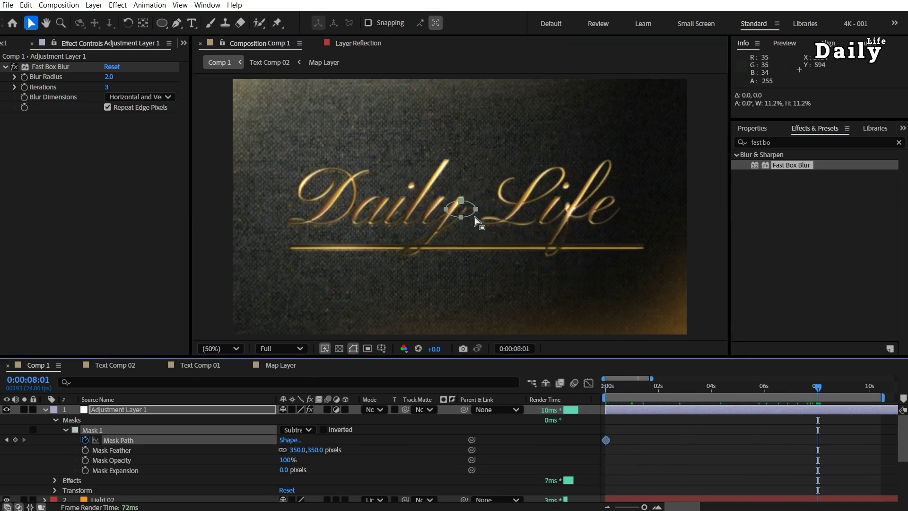
{"action": "left_click_drag", "start_coordinate": [476, 218], "coordinate": [634, 304]}
{"action": "left_click_drag", "start_coordinate": [818, 388], "coordinate": [604, 389]}
{"action": "key", "text": "space"}
{"action": "left_click_drag", "start_coordinate": [700, 388], "coordinate": [649, 419]}
{"action": "left_click_drag", "start_coordinate": [835, 461], "coordinate": [648, 440]}
{"action": "left_click_drag", "start_coordinate": [651, 398], "coordinate": [862, 430]}
{"action": "left_click", "coordinate": [45, 410]}
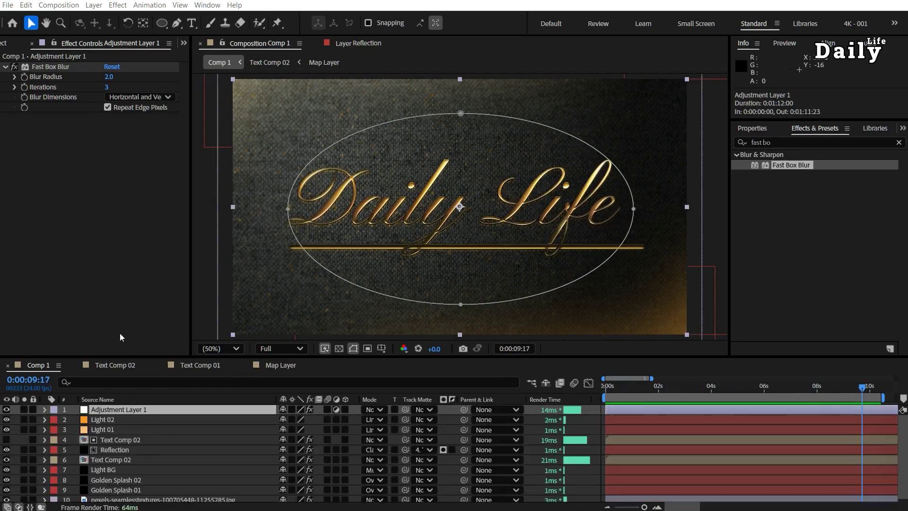
Step: Create a black 1920 x 1080 solid named Fade In on top of Comp 1
{"action": "left_click", "coordinate": [94, 5]}
{"action": "mouse_move", "coordinate": [108, 17]}
{"action": "left_click", "coordinate": [297, 29]}
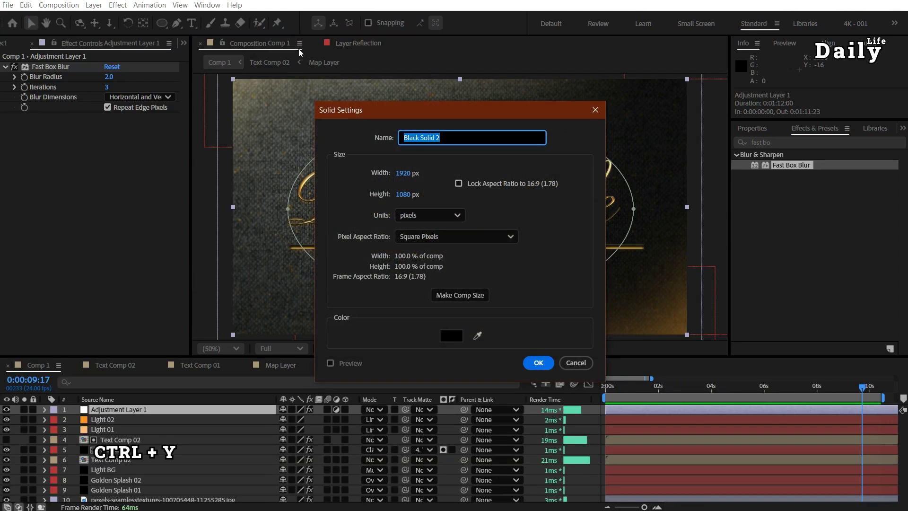
{"action": "type", "text": "Fade In"}
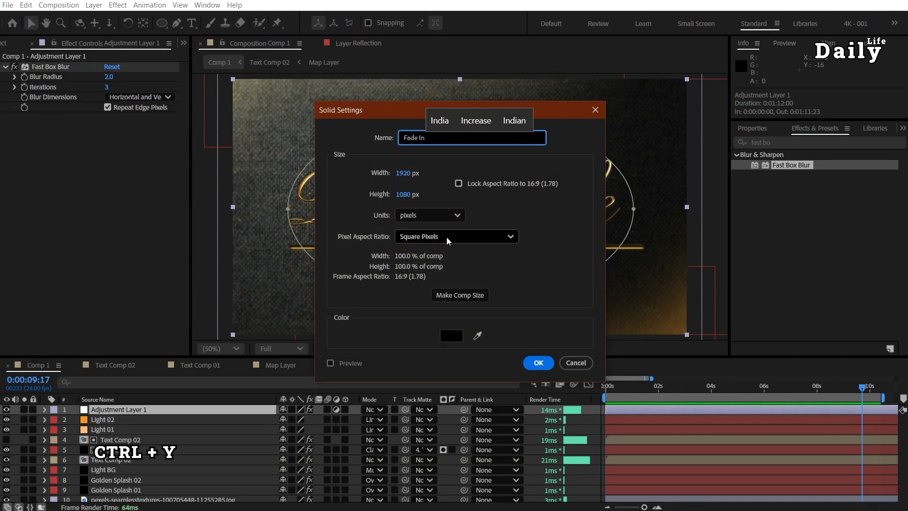
{"action": "left_click", "coordinate": [451, 335]}
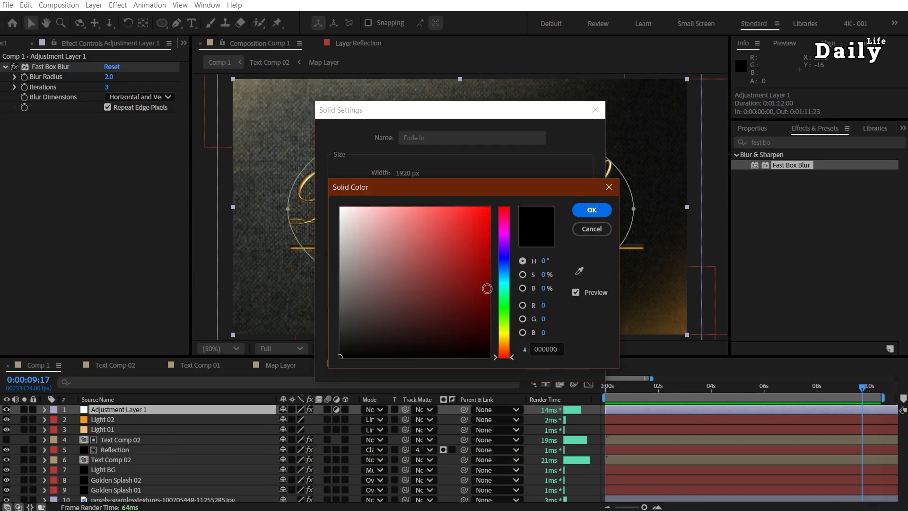
{"action": "left_click", "coordinate": [538, 362]}
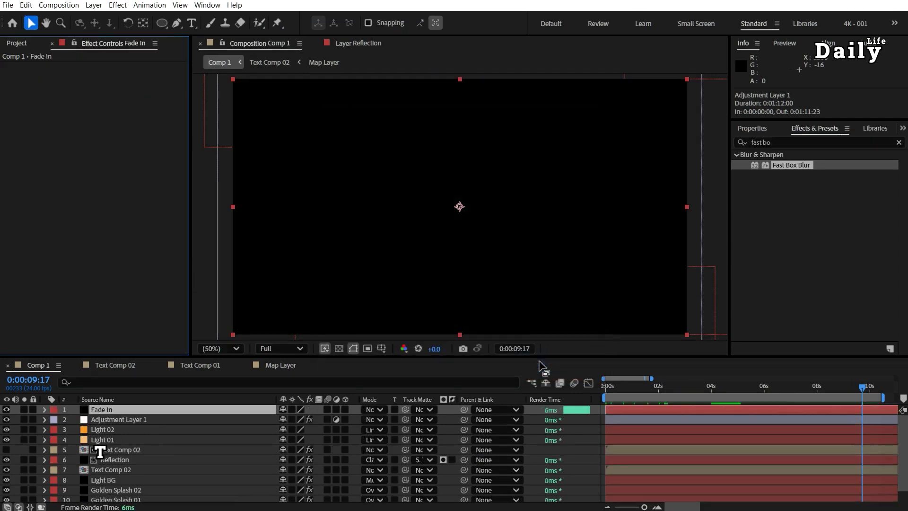
Step: Animate the Fade In solid's Opacity from 100% at the first frame to 0% at 0:00:04:00, applying Easy Ease to the last keyframe
{"action": "key", "text": "t"}
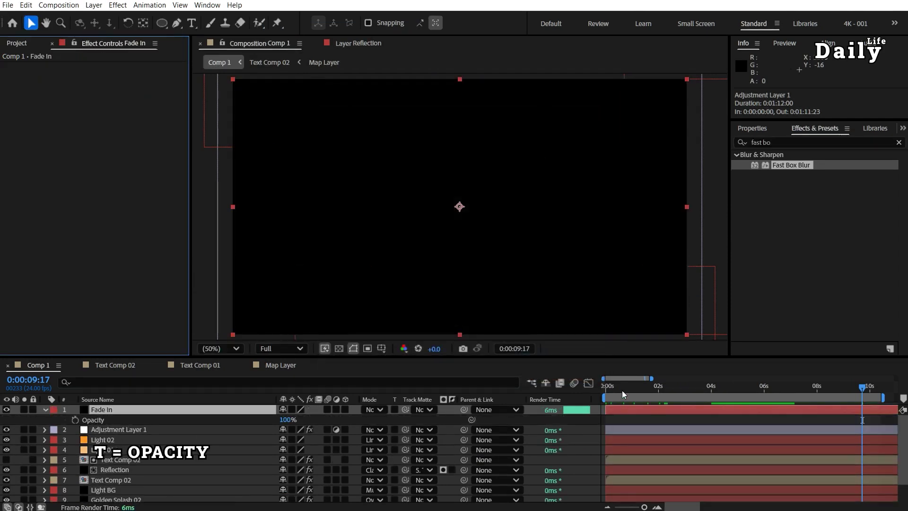
{"action": "key", "text": "Home"}
{"action": "left_click", "coordinate": [74, 420]}
{"action": "left_click_drag", "start_coordinate": [607, 387], "coordinate": [714, 396]}
{"action": "key", "text": "Page_Up"}
{"action": "left_click", "coordinate": [285, 419]}
{"action": "type", "text": "0"}
{"action": "key", "text": "Return"}
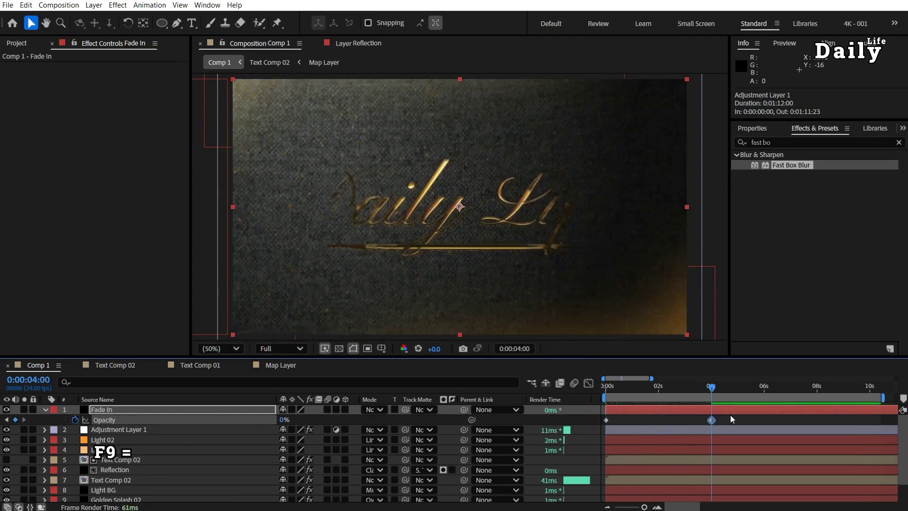
{"action": "left_click_drag", "start_coordinate": [729, 415], "coordinate": [693, 430]}
{"action": "key", "text": "F9"}
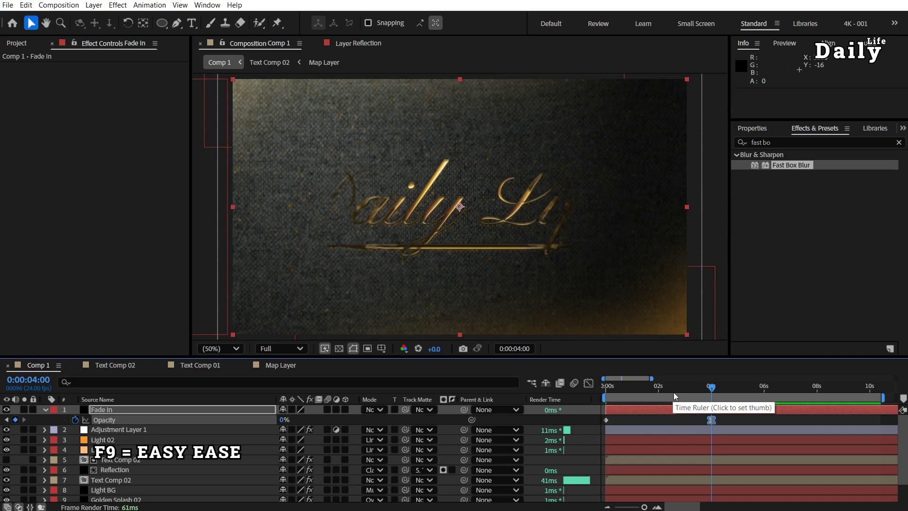
Step: Set the Fade In solid's blending mode to Soft Light and preview the fade
{"action": "key", "text": "space"}
{"action": "left_click_drag", "start_coordinate": [648, 394], "coordinate": [663, 401]}
{"action": "left_click", "coordinate": [378, 410]}
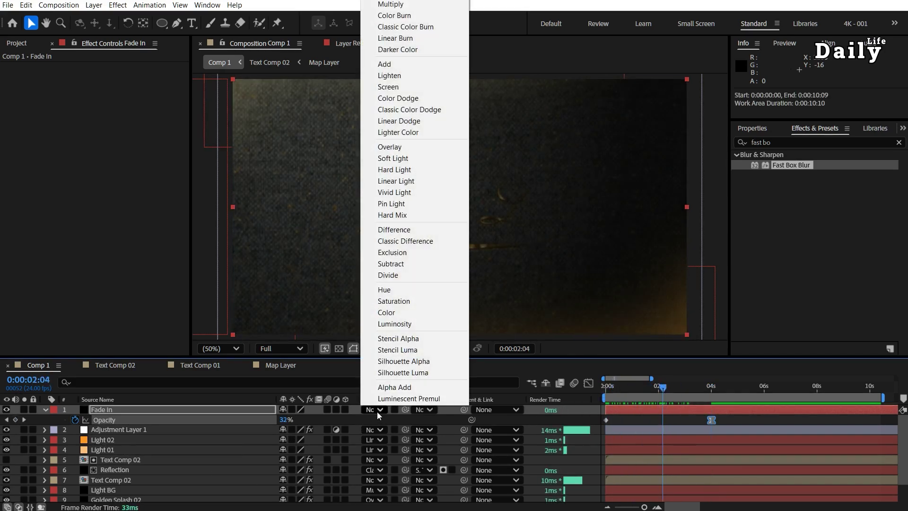
{"action": "left_click", "coordinate": [425, 158]}
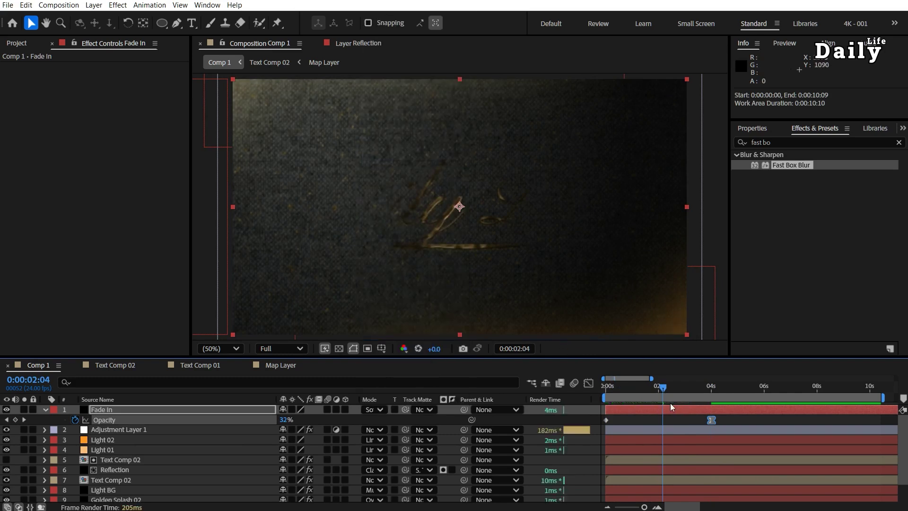
{"action": "key", "text": "space"}
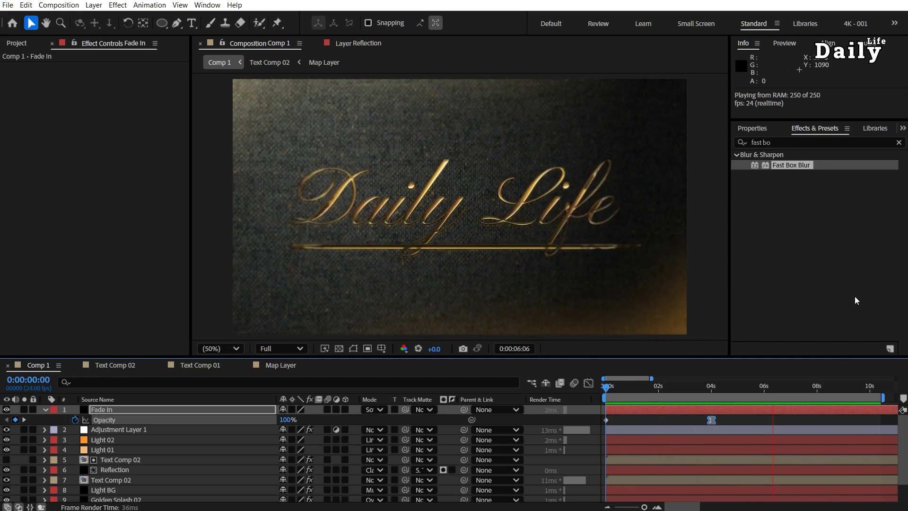
Step: Go to 0:00:10:01 in Comp 1 and add a null object above the Fade In layer
{"action": "left_click", "coordinate": [872, 386]}
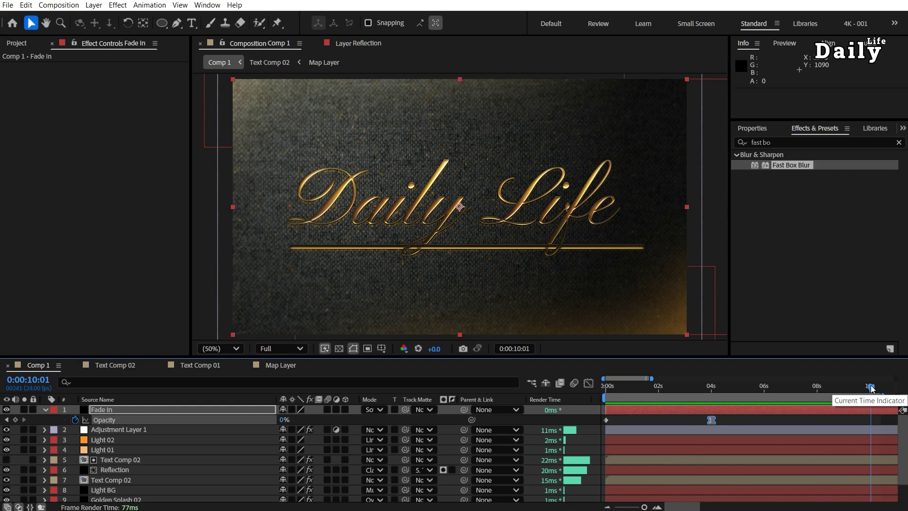
{"action": "key", "text": "n"}
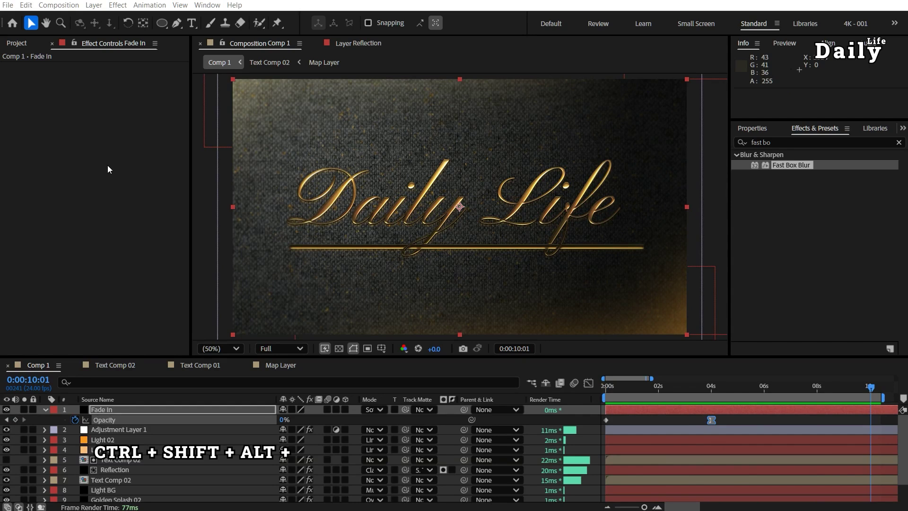
{"action": "left_click", "coordinate": [94, 6]}
{"action": "mouse_move", "coordinate": [112, 19]}
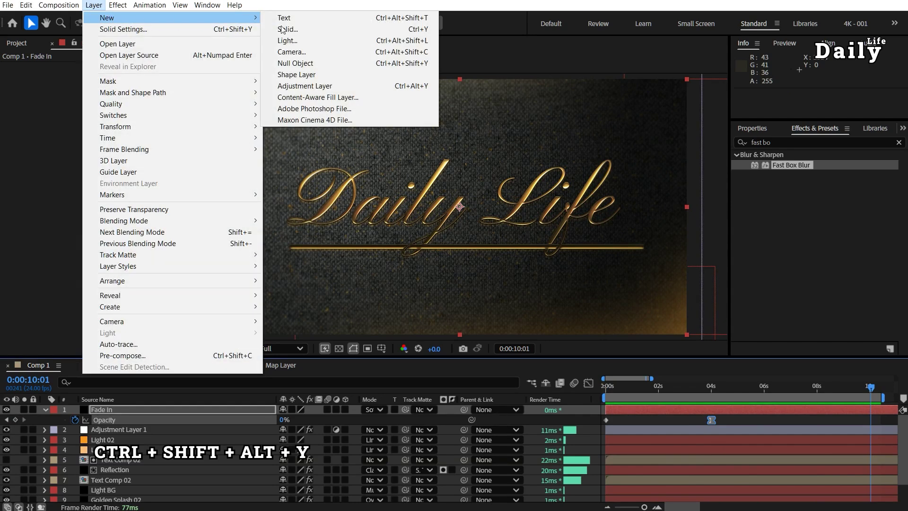
{"action": "left_click", "coordinate": [328, 64]}
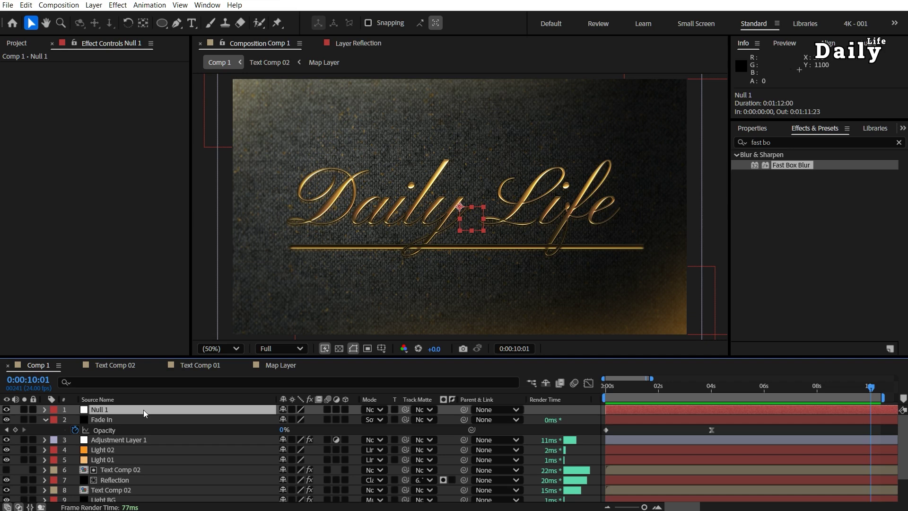
Step: Rename the new null layer to Scale Null
{"action": "key", "text": "Return"}
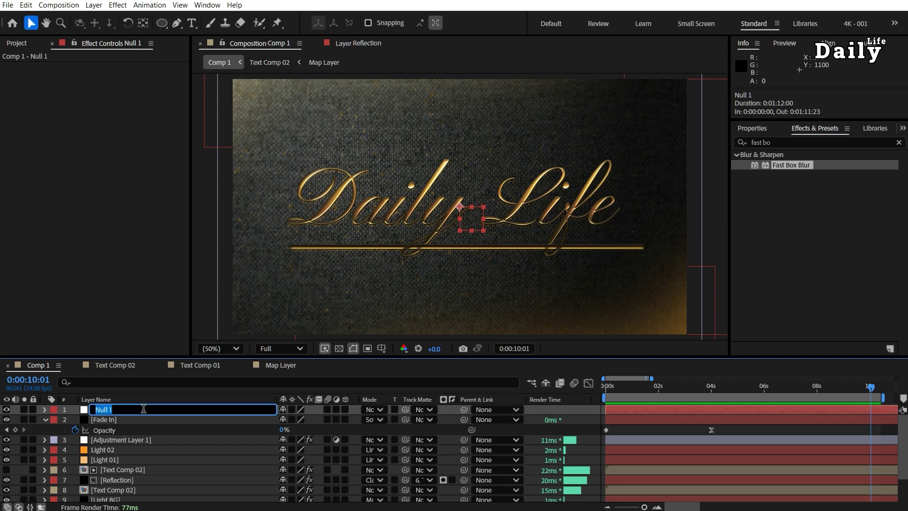
{"action": "type", "text": "Scale Null"}
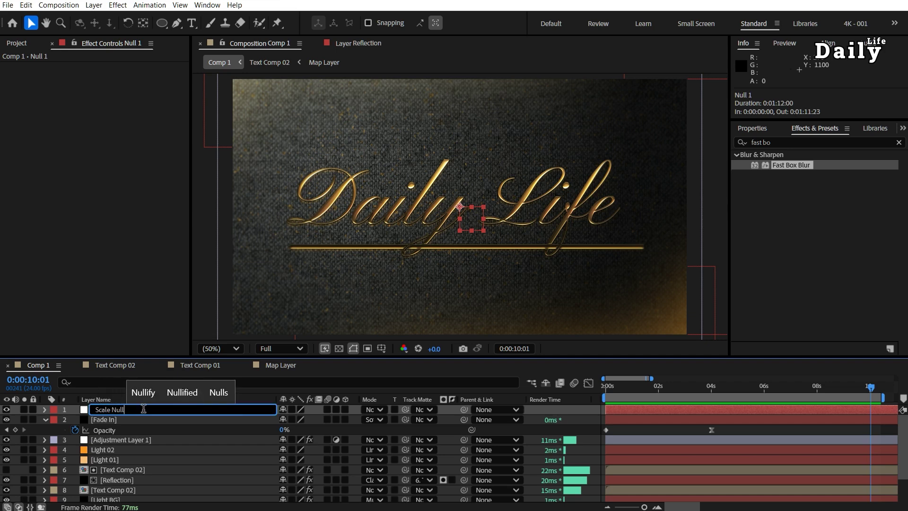
{"action": "key", "text": "Return"}
Step: Parent every layer from Fade In down to the seamless texture image to the Scale Null layer
{"action": "left_click", "coordinate": [104, 419]}
{"action": "left_click", "coordinate": [44, 419]}
{"action": "scroll", "coordinate": [133, 473], "scroll_direction": "down", "scroll_amount": 2}
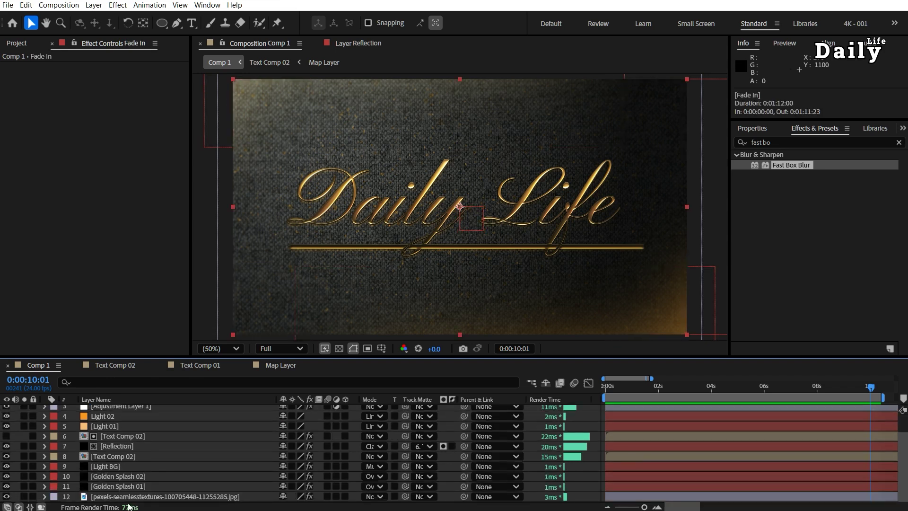
{"action": "left_click", "coordinate": [140, 497], "text": "shift"}
{"action": "scroll", "coordinate": [223, 482], "scroll_direction": "up", "scroll_amount": 2}
{"action": "left_click_drag", "start_coordinate": [464, 420], "coordinate": [133, 410]}
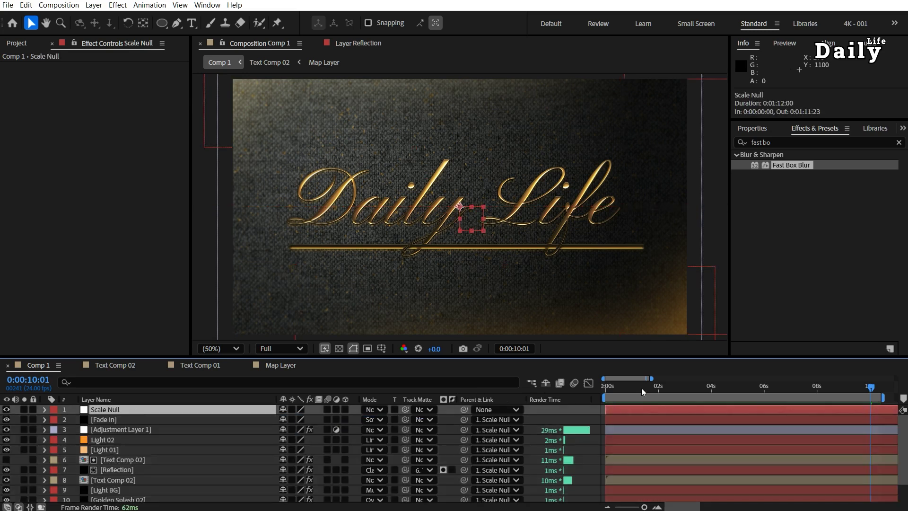
Step: At the first frame, add Scale and Rotation keyframes to Scale Null with values of 130% and 7°
{"action": "key", "text": "Home"}
{"action": "key", "text": "s"}
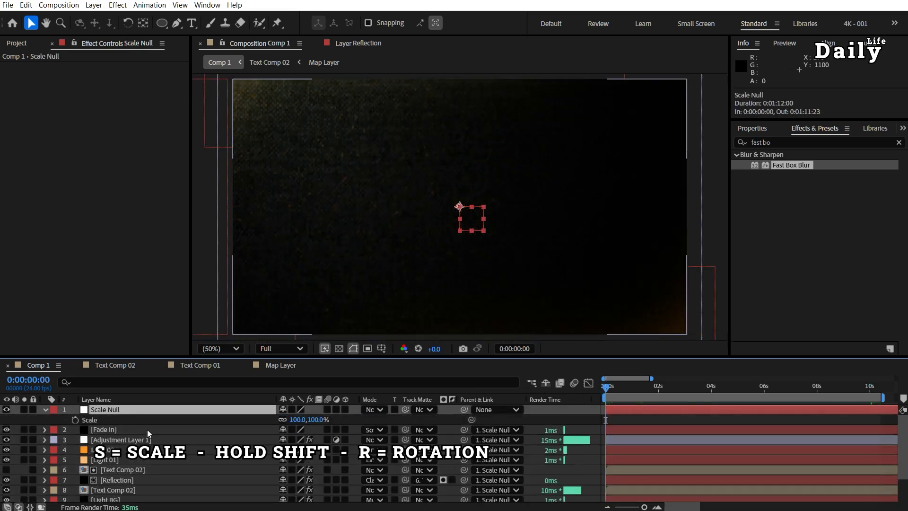
{"action": "key", "text": "shift+r"}
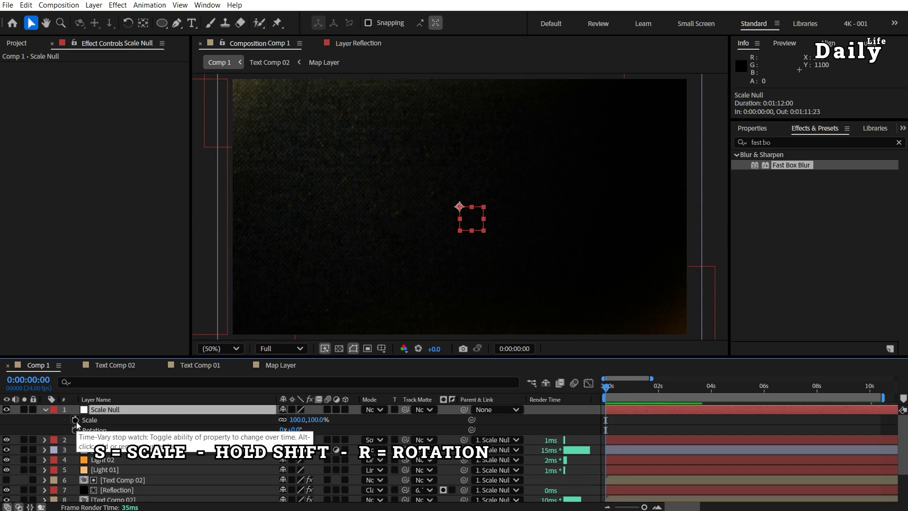
{"action": "left_click", "coordinate": [76, 420]}
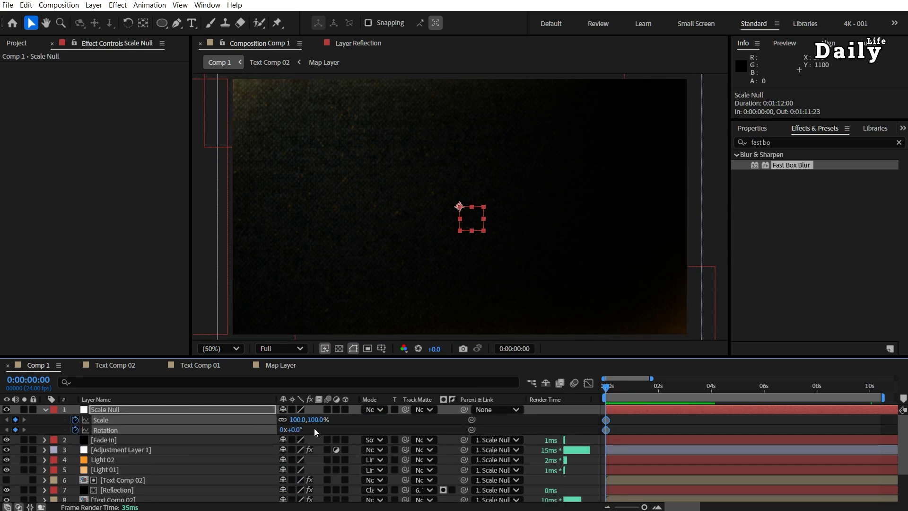
{"action": "left_click", "coordinate": [298, 420]}
{"action": "type", "text": "130"}
{"action": "key", "text": "Return"}
{"action": "left_click", "coordinate": [294, 430]}
{"action": "type", "text": "7"}
{"action": "key", "text": "Return"}
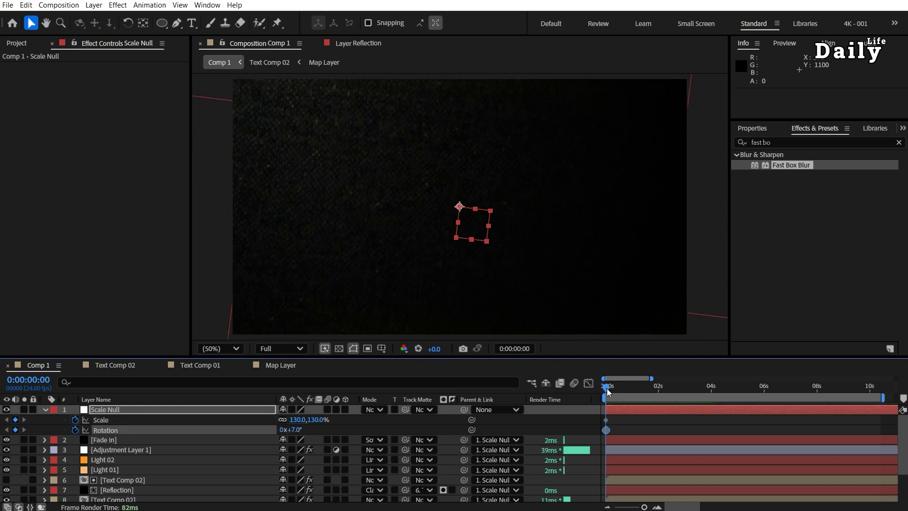
Step: At 0:00:10:00, set Scale Null's Scale to 100% and its Rotation to 0°
{"action": "left_click_drag", "start_coordinate": [606, 388], "coordinate": [859, 382]}
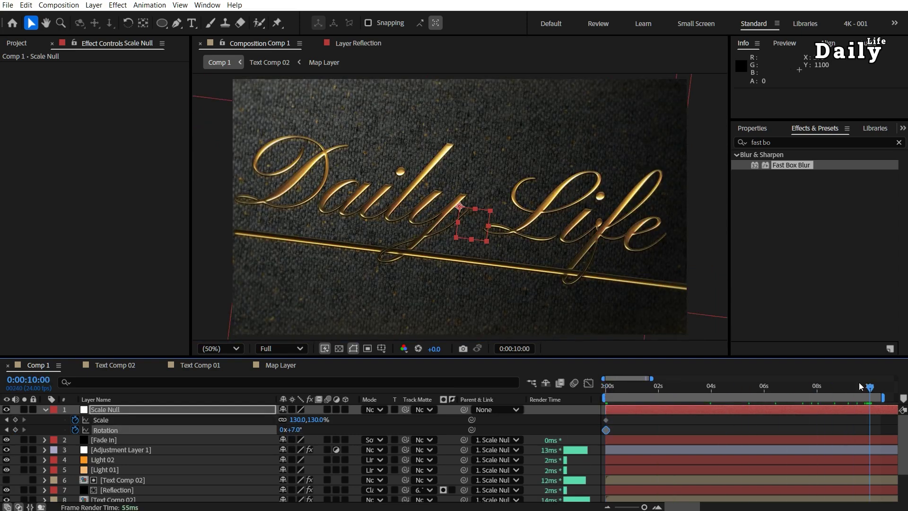
{"action": "left_click", "coordinate": [301, 419]}
{"action": "type", "text": "100"}
{"action": "key", "text": "Return"}
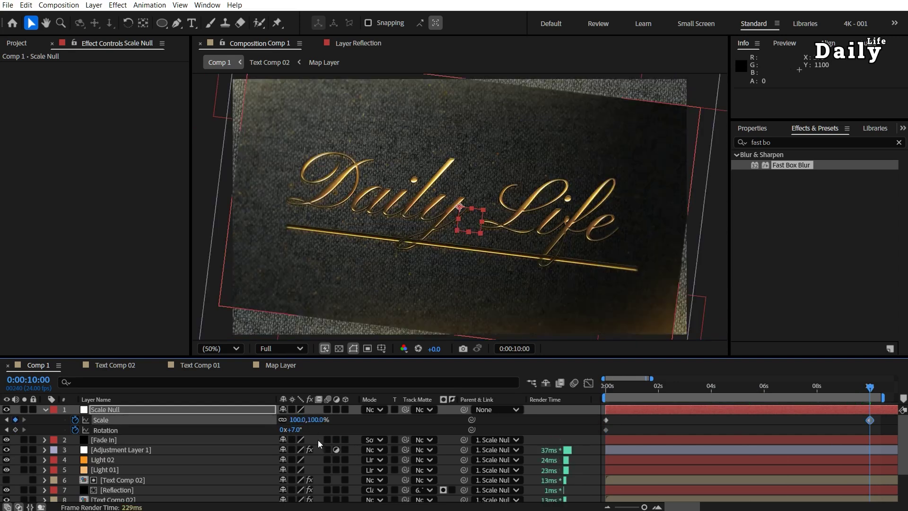
{"action": "type", "text": "0"}
{"action": "key", "text": "Return"}
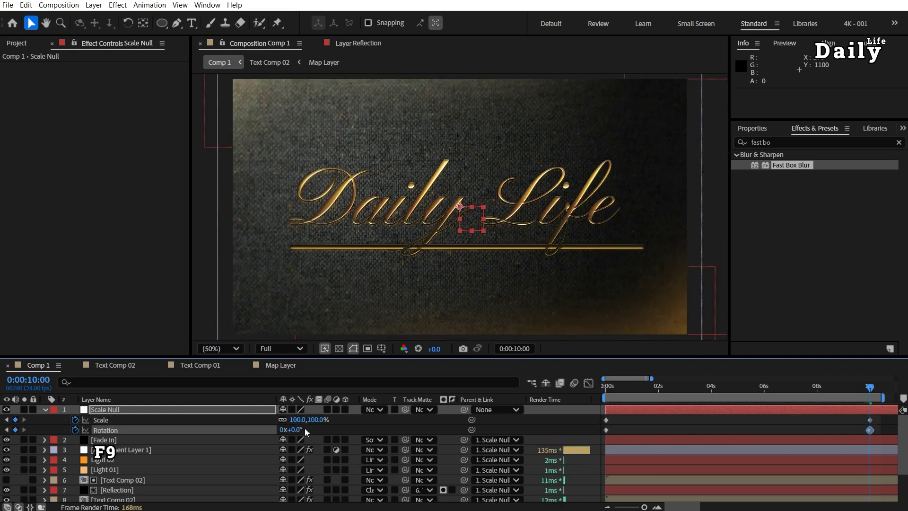
Step: Apply Easy Ease to both Scale keyframes and the last Rotation keyframe of Scale Null, and preview from the first frame
{"action": "left_click_drag", "start_coordinate": [888, 424], "coordinate": [578, 421]}
{"action": "key", "text": "F9"}
{"action": "left_click", "coordinate": [870, 430]}
{"action": "key", "text": "F9"}
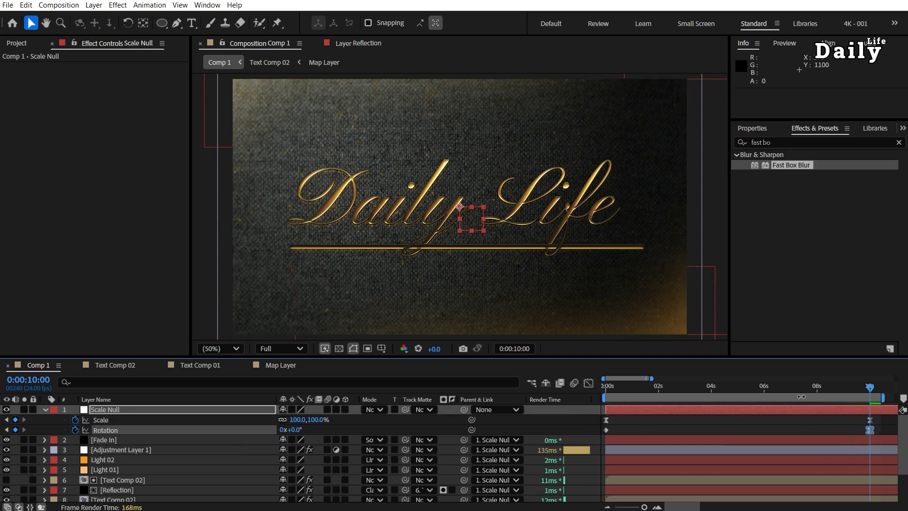
{"action": "left_click_drag", "start_coordinate": [685, 387], "coordinate": [589, 387]}
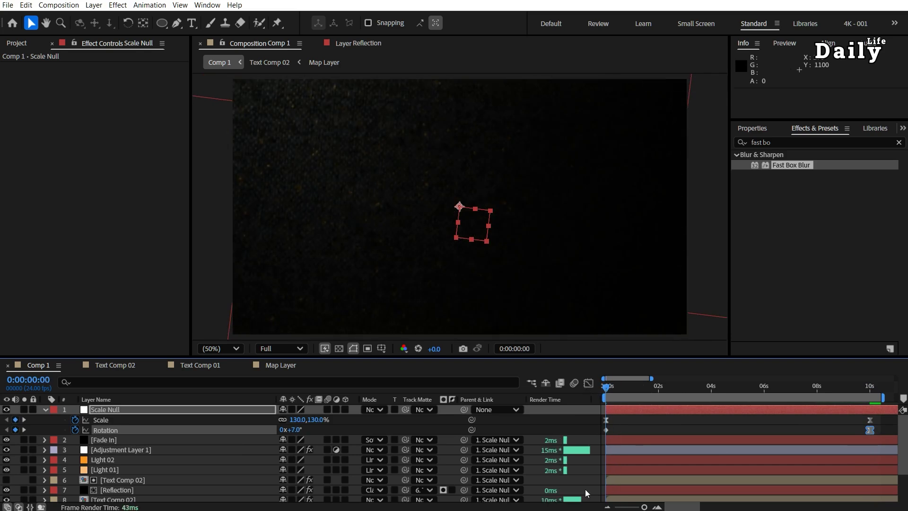
{"action": "key", "text": "space"}
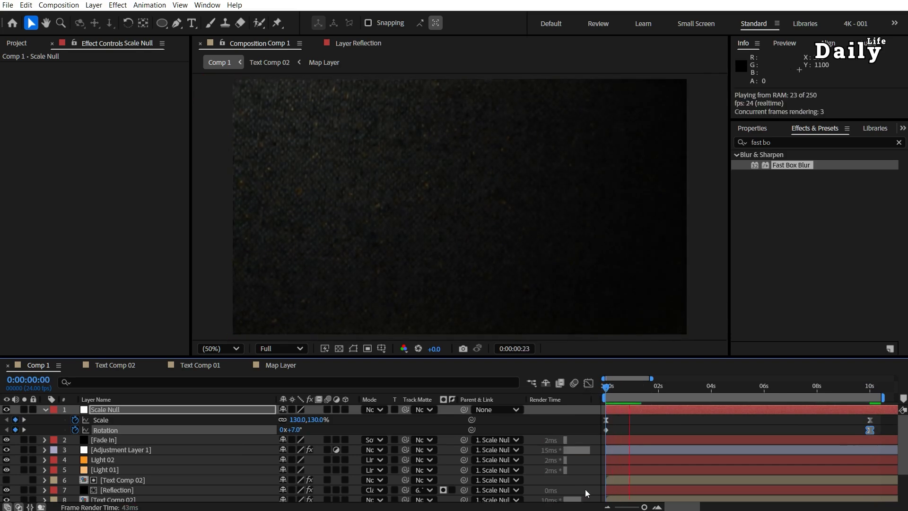